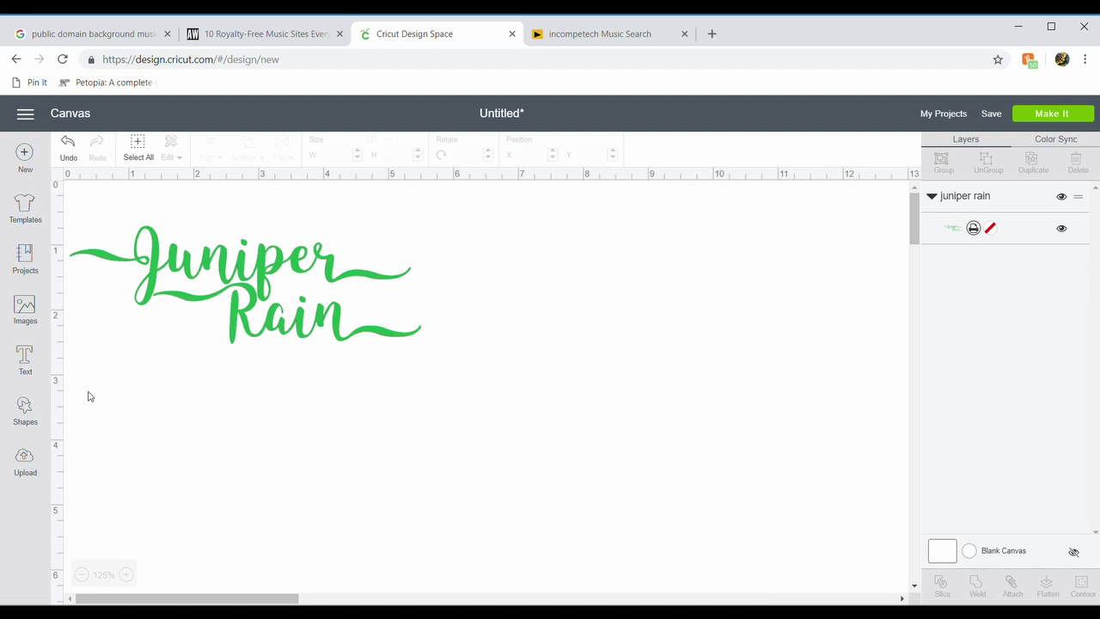
Step: Insert a new text object in Girlboss Script and set its style to Regular
click(26, 361)
click(27, 375)
click(29, 364)
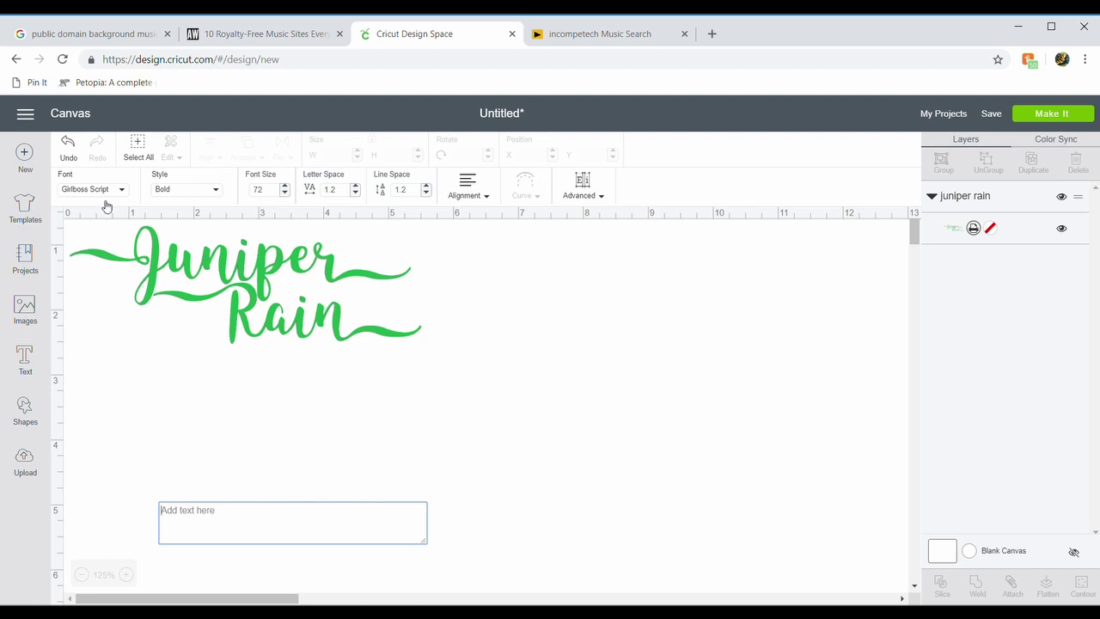
click(196, 194)
click(185, 227)
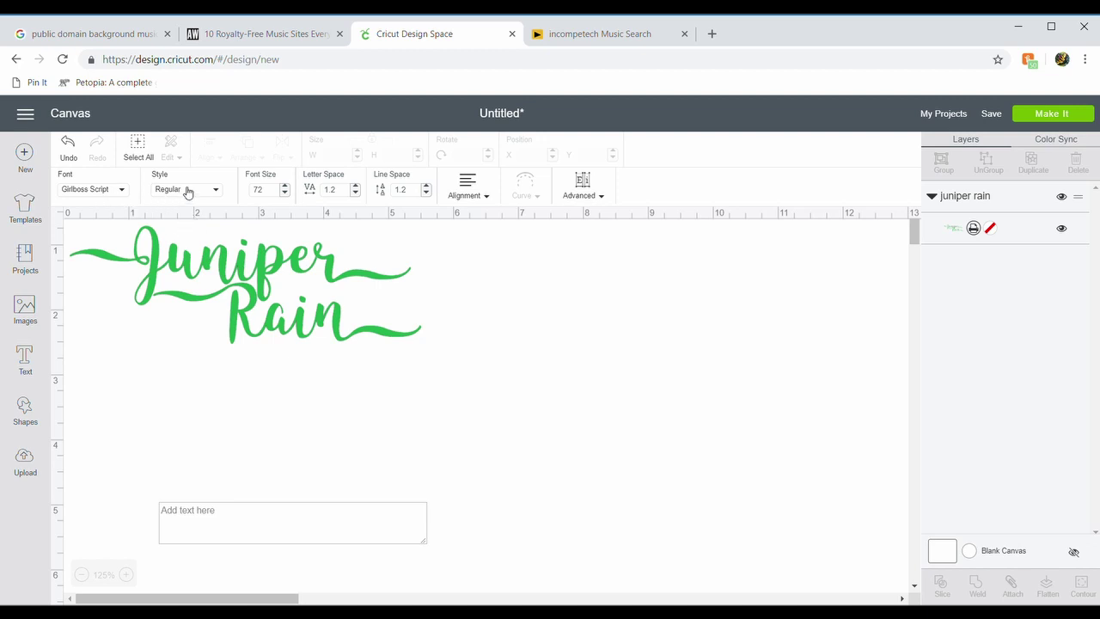
Step: Enter "Inspired", "by" and the person's first name on three lines, then move the text to about X 3.65, Y 2.69
click(232, 529)
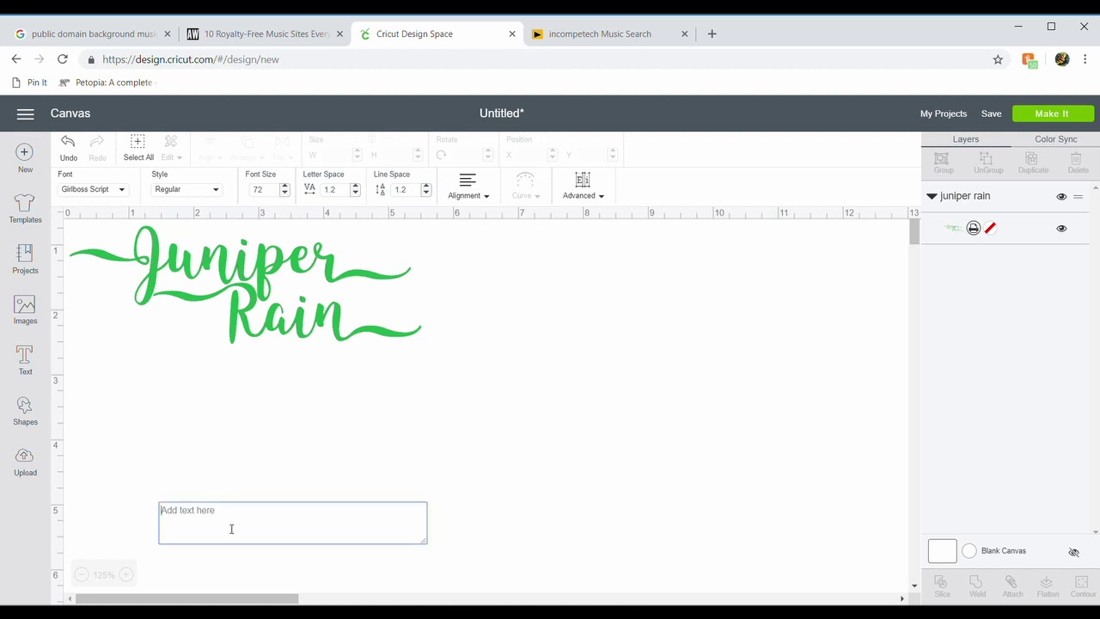
text(Inspired )
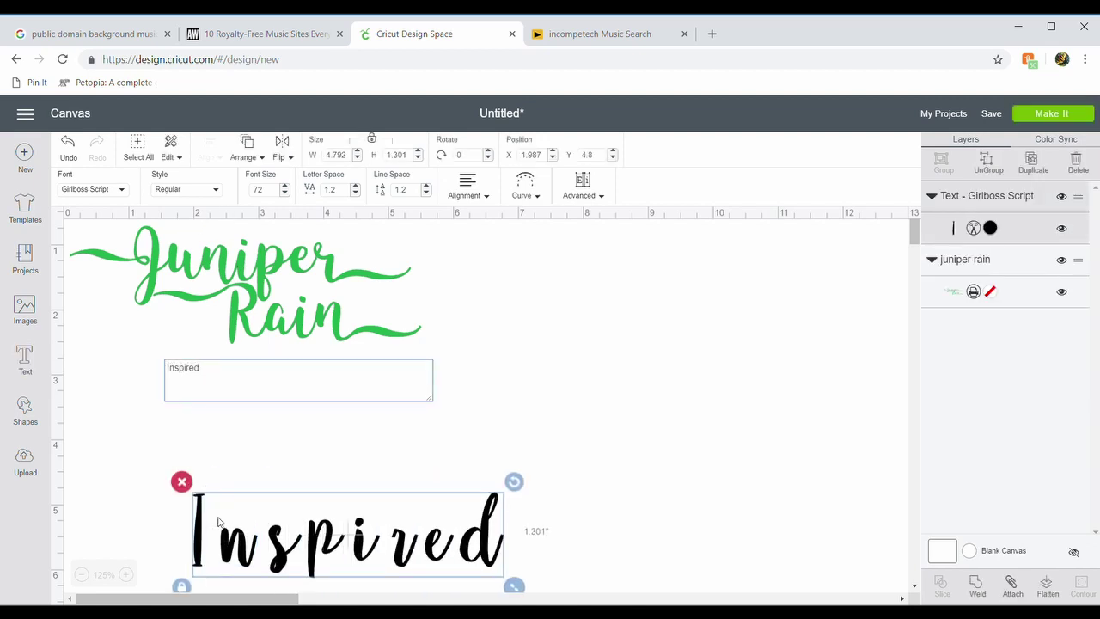
text(by)
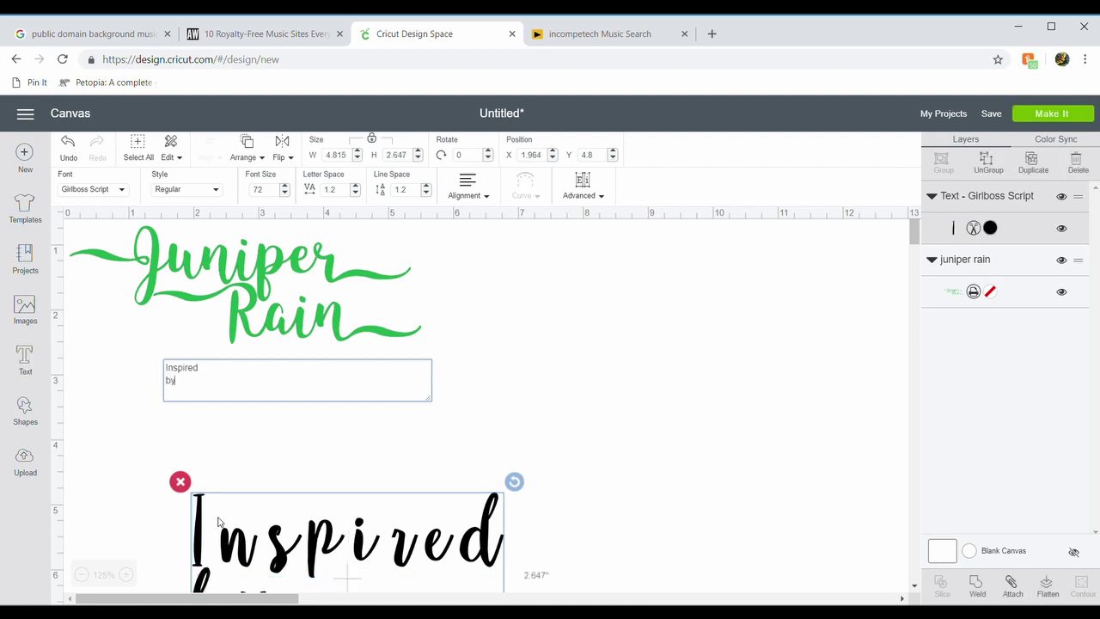
key(Return)
text(Zach)
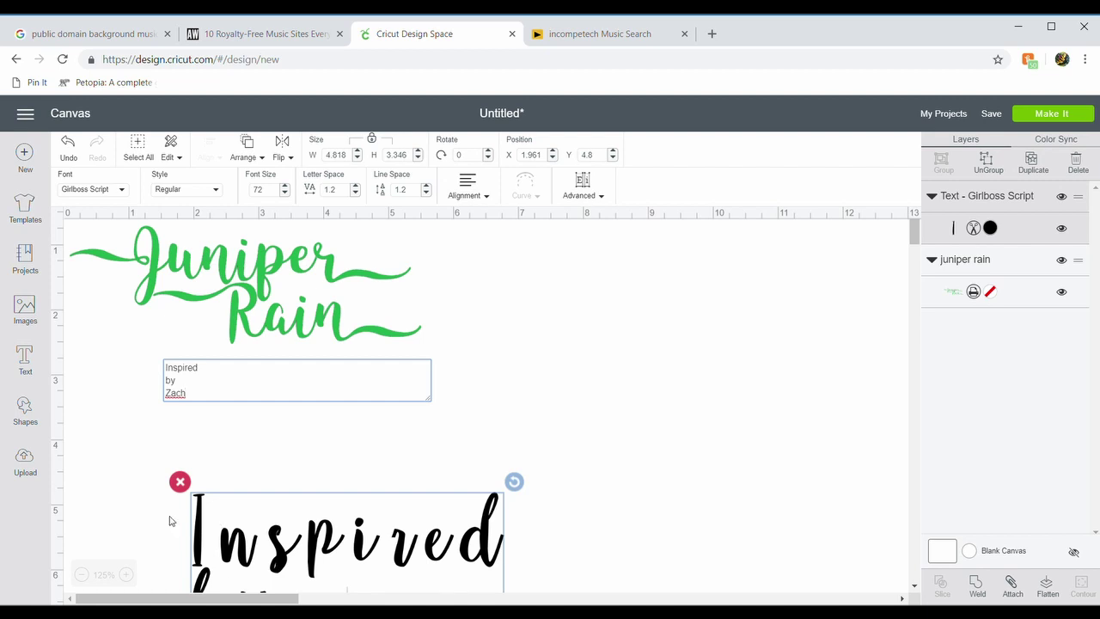
drag(288, 550, 397, 416)
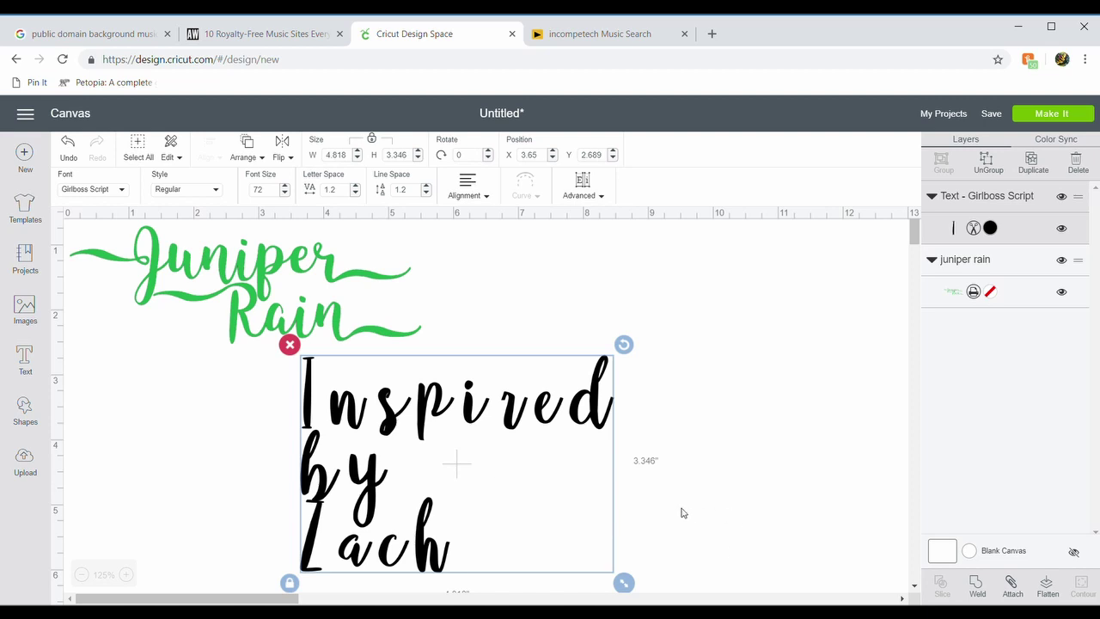
Step: Send the three-line text to the back, then duplicate it and place the copy beside it at about X 8.67, Y 2.58
click(256, 153)
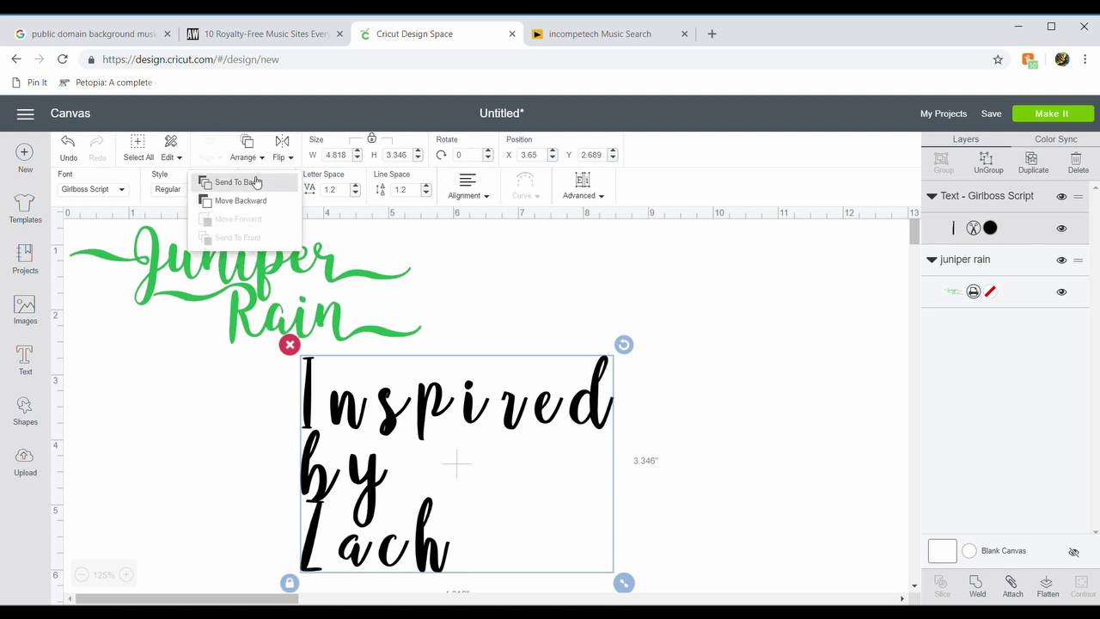
click(255, 185)
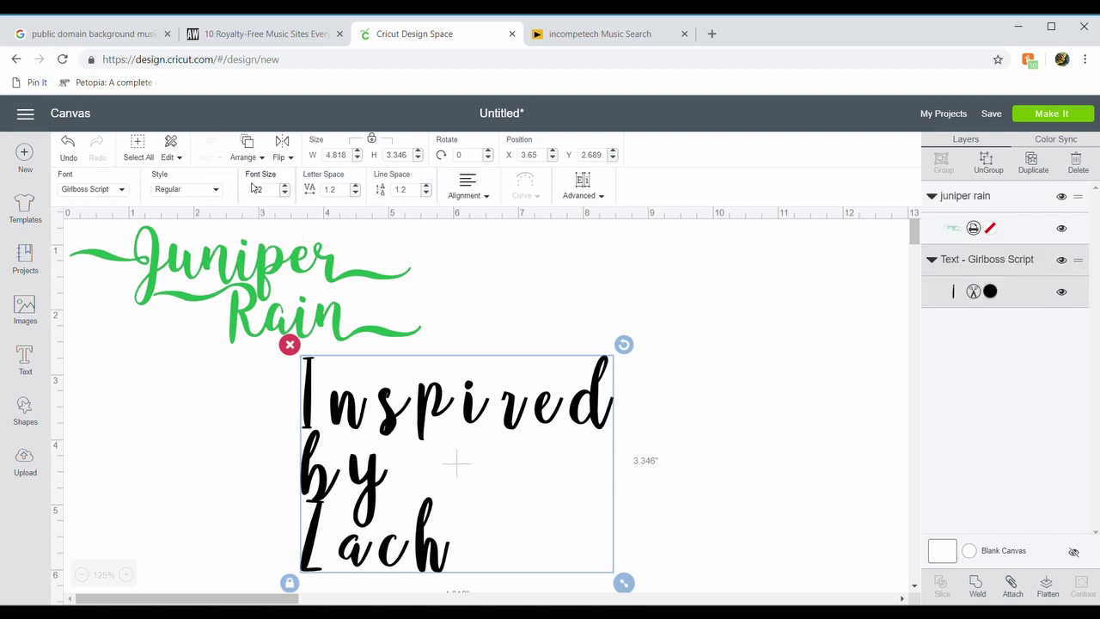
click(1035, 165)
drag(562, 442, 754, 456)
drag(614, 451, 906, 413)
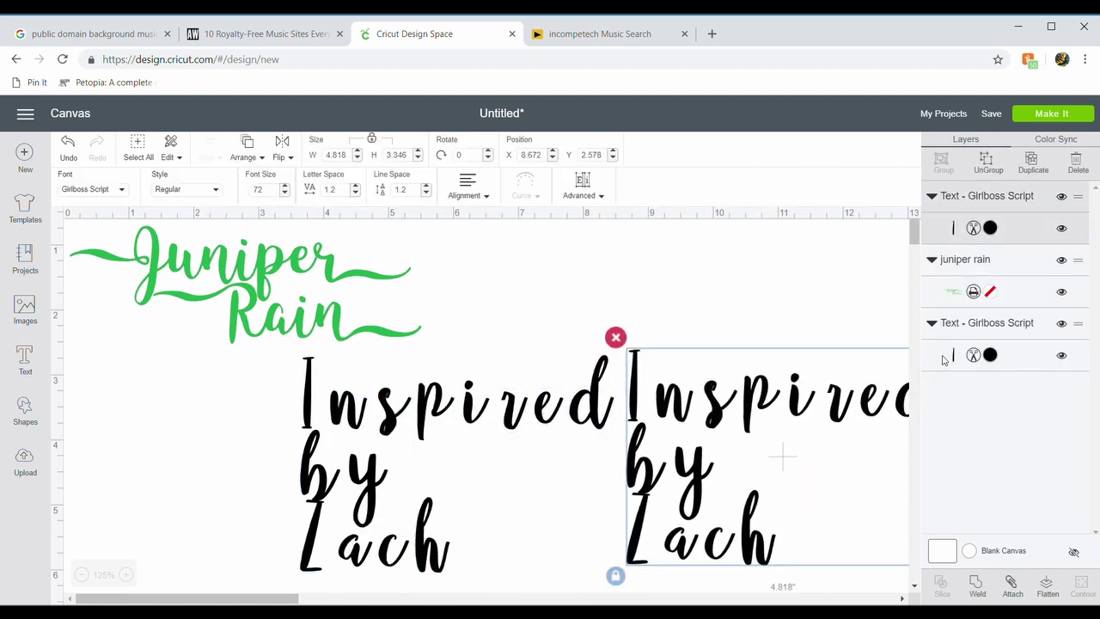
Step: Set the original three-line text to Bold at font size 74 and shift it to about X 4.14, Y 2.6
click(359, 412)
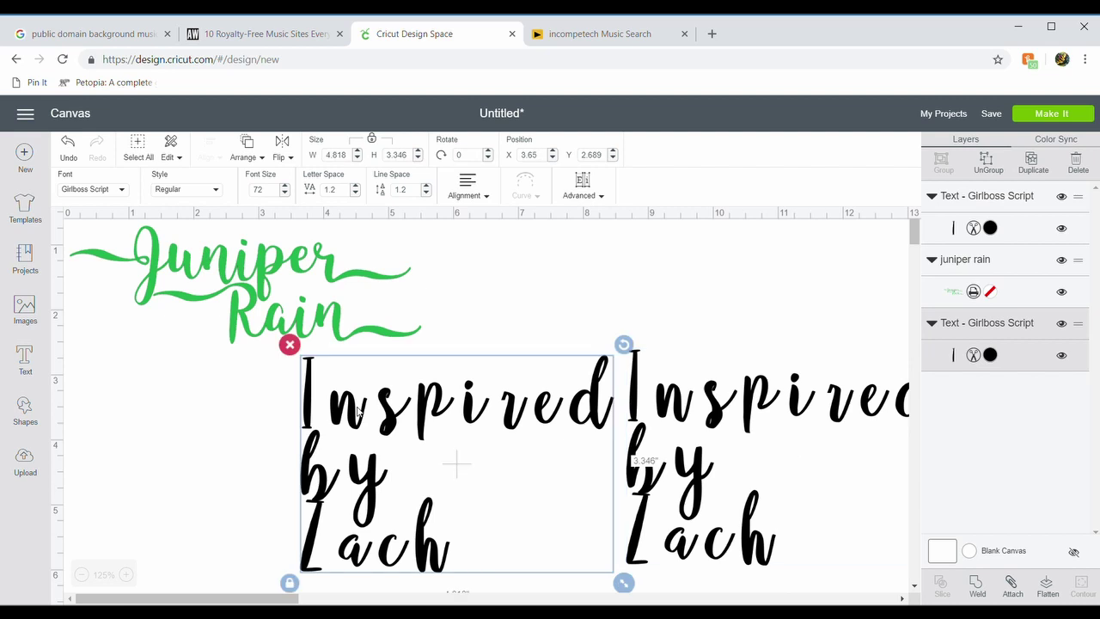
click(219, 190)
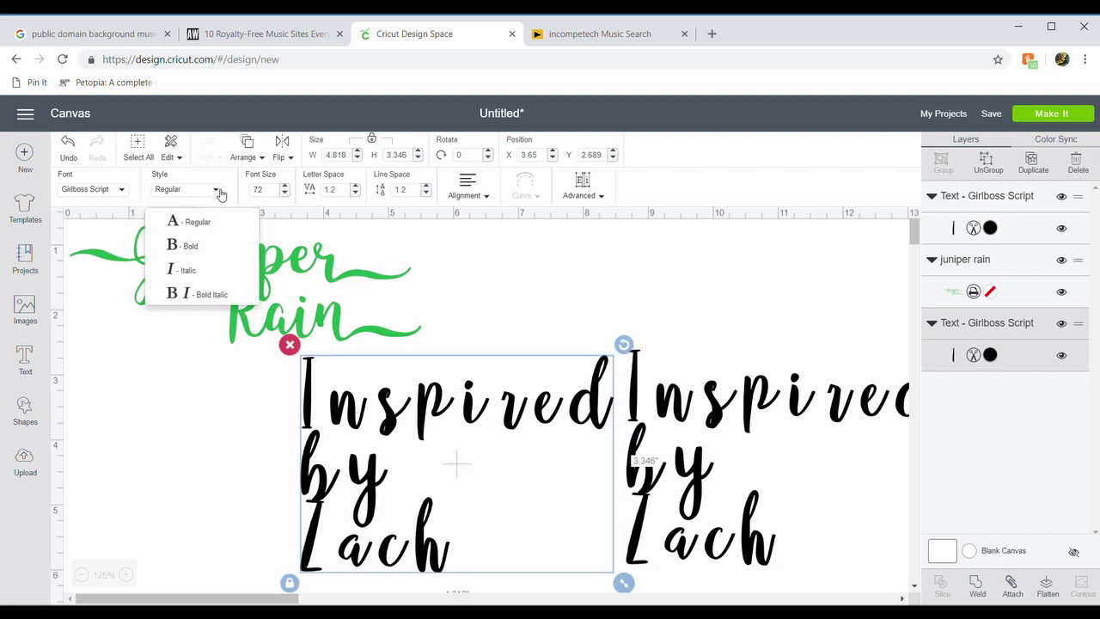
click(188, 246)
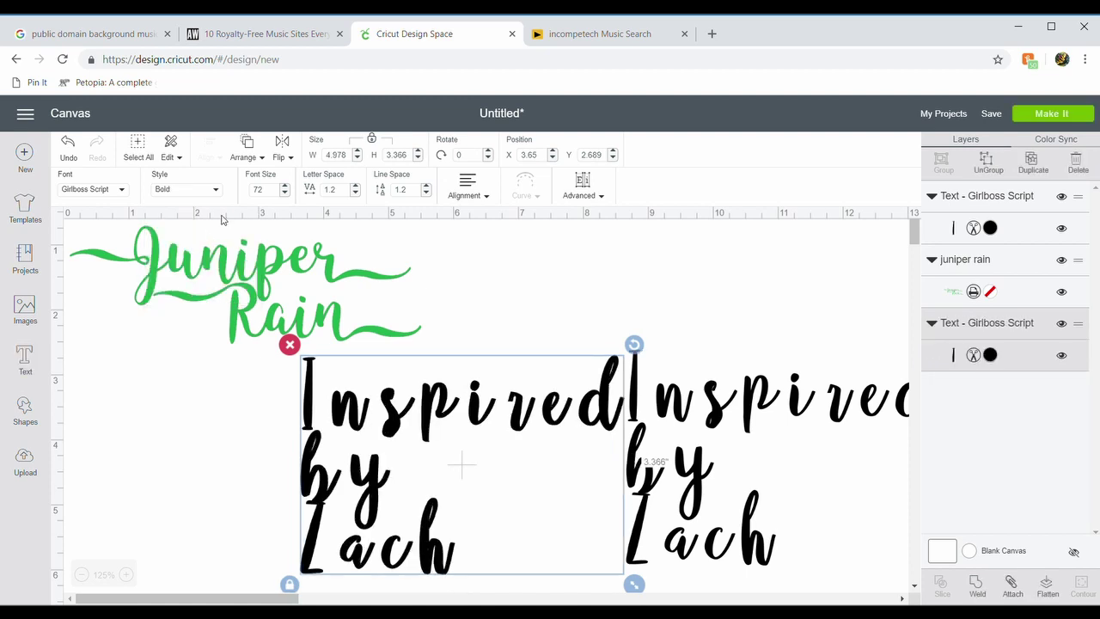
click(286, 186)
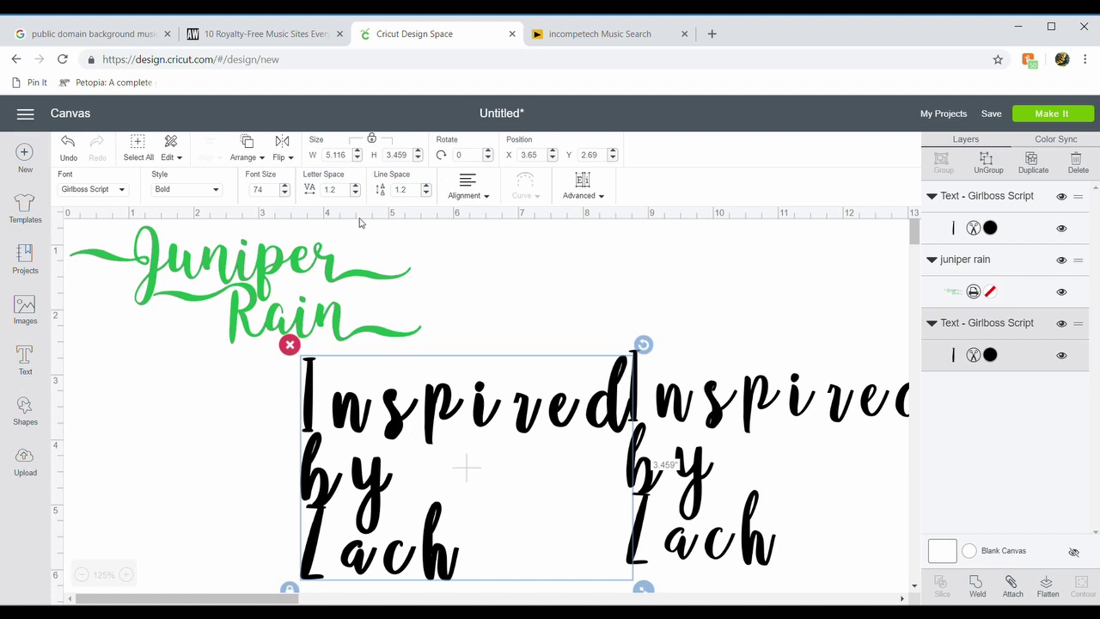
drag(416, 419, 447, 412)
drag(706, 414, 727, 401)
click(729, 328)
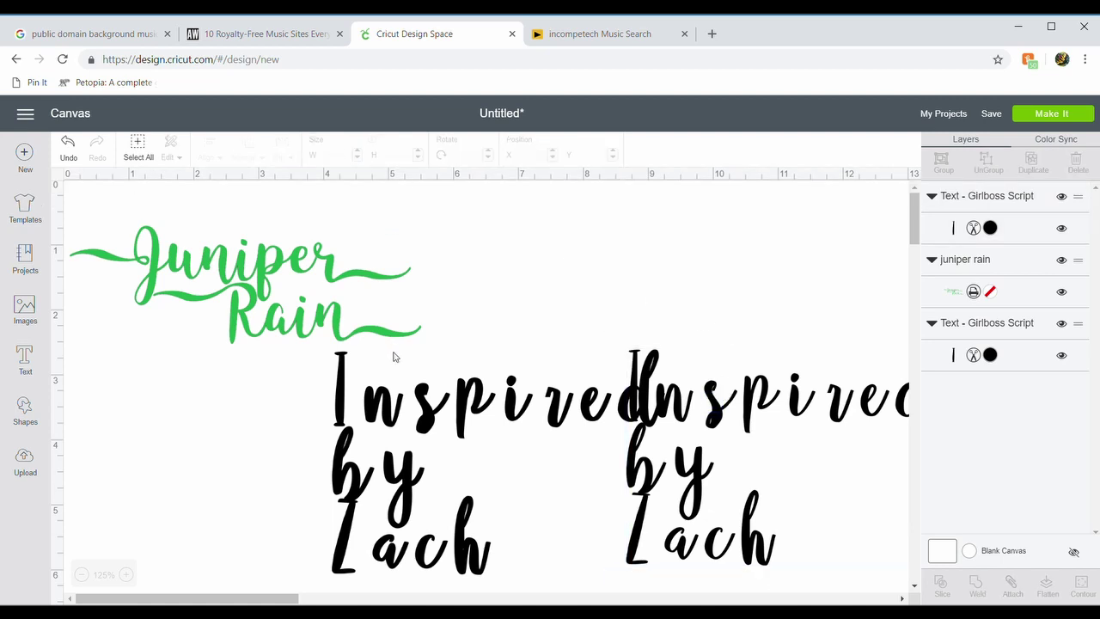
Step: Reduce the letter space of the bold three-line text to -1.3
click(393, 401)
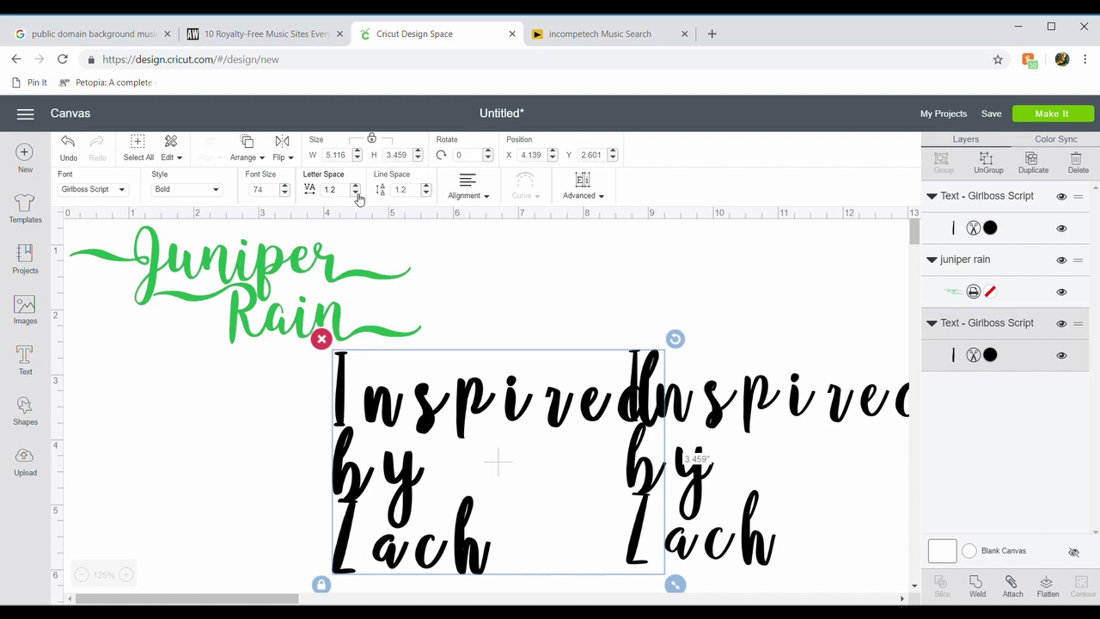
drag(357, 193, 357, 194)
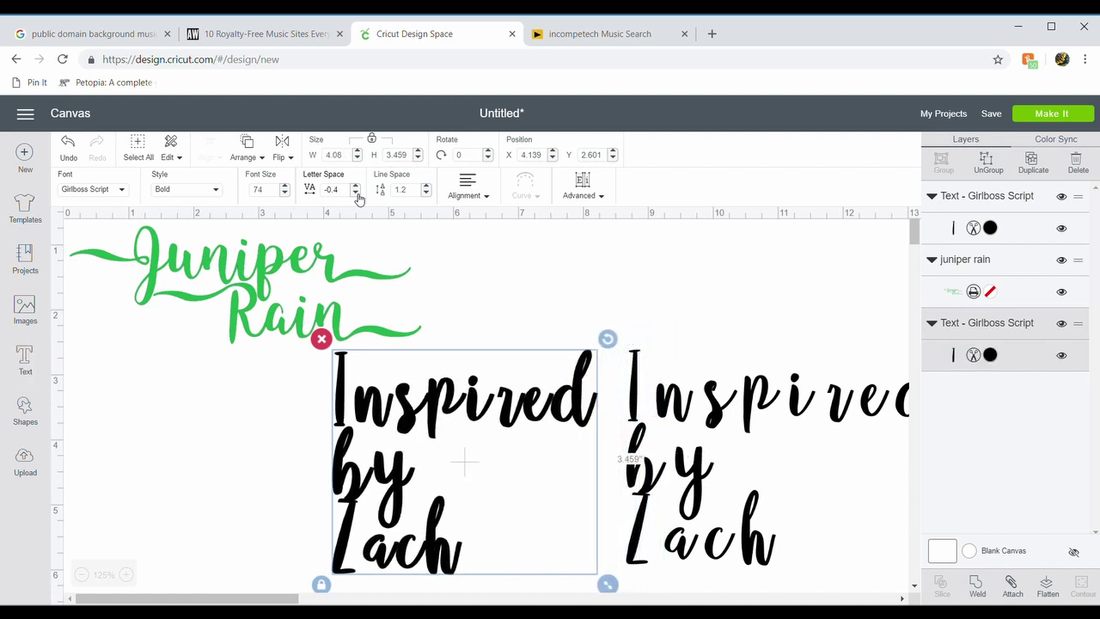
click(355, 192)
click(355, 193)
click(355, 192)
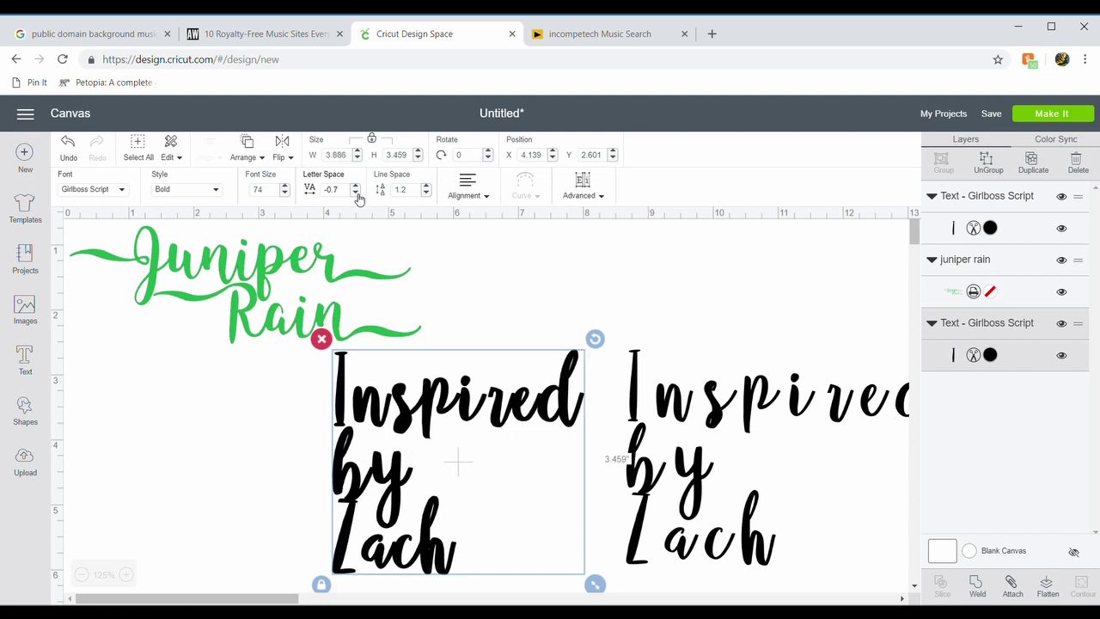
click(356, 193)
click(356, 193)
click(356, 193)
click(356, 194)
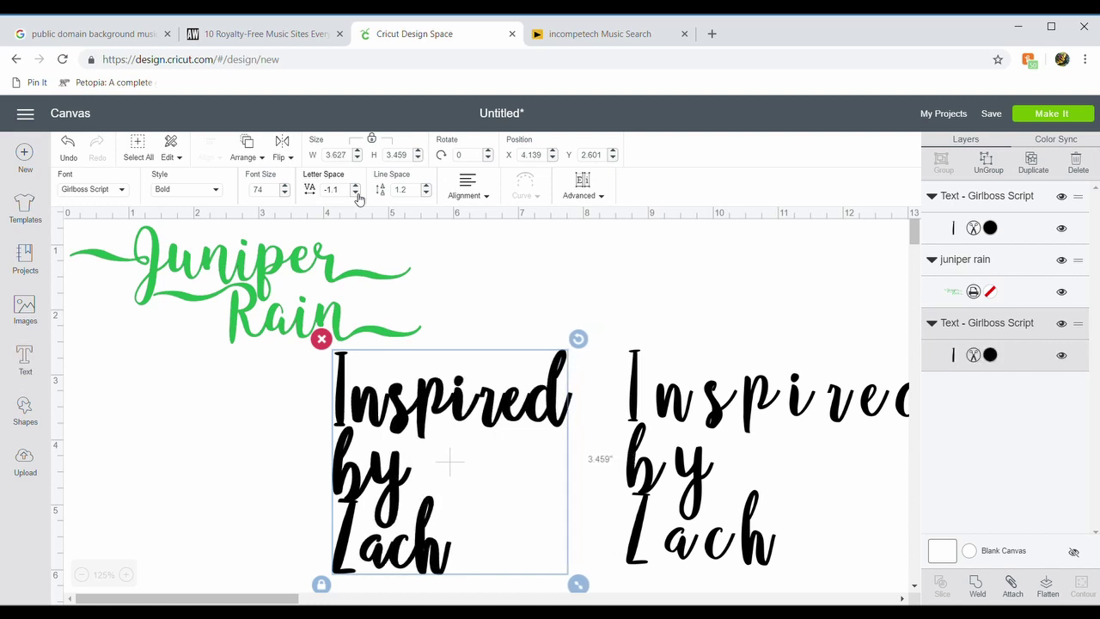
click(356, 193)
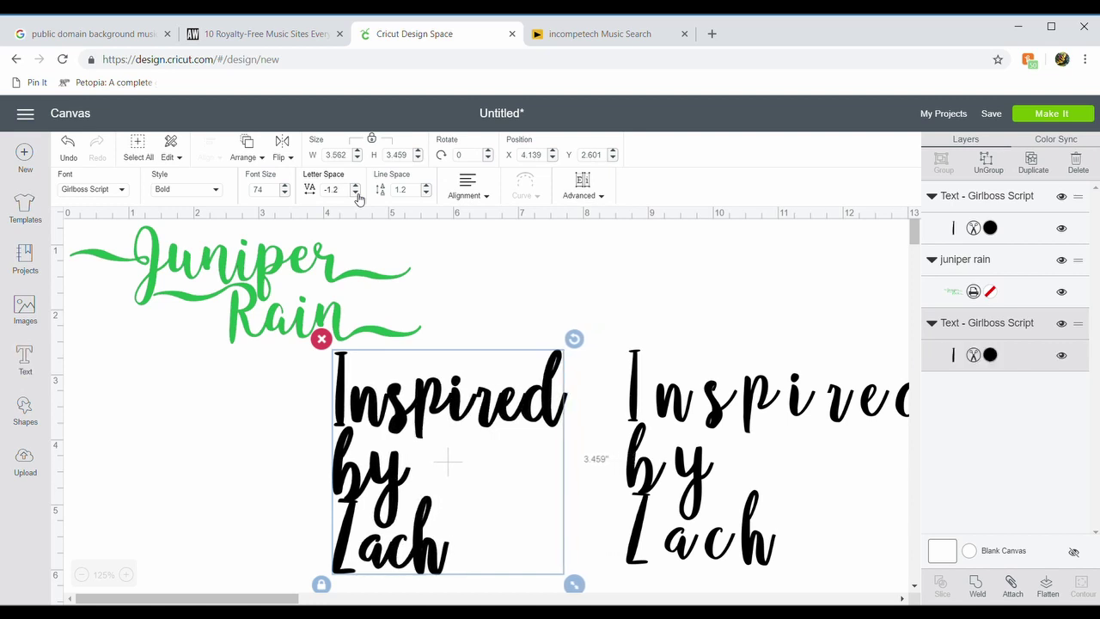
click(355, 193)
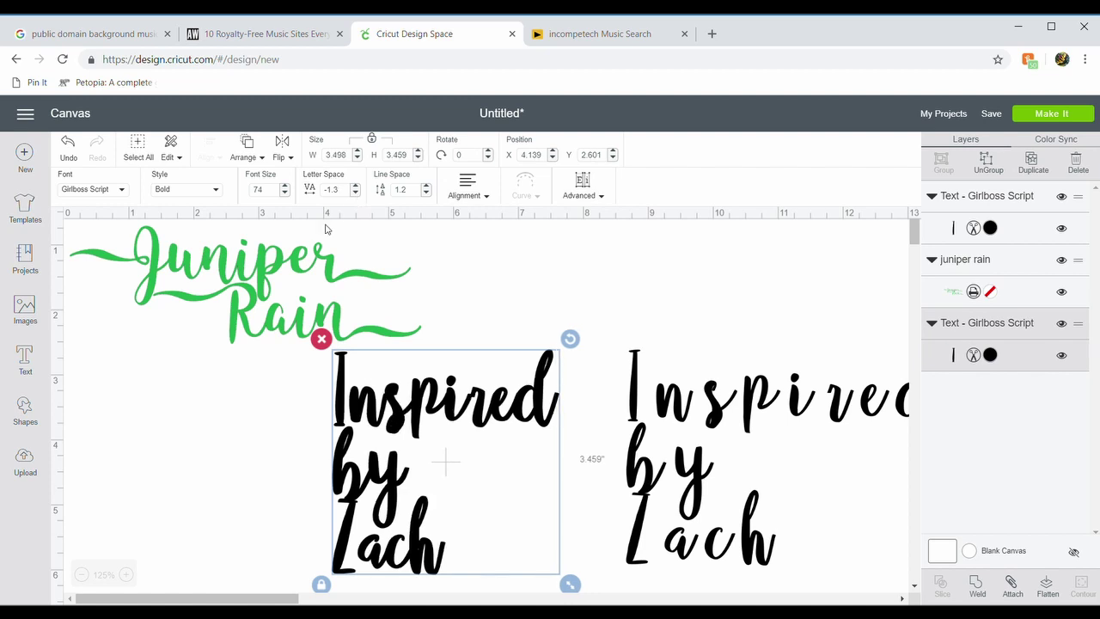
Step: Ungroup the bold text to lines and move "Inspired" beside the green lettering, at about X 5.79, Y 0.87
click(583, 194)
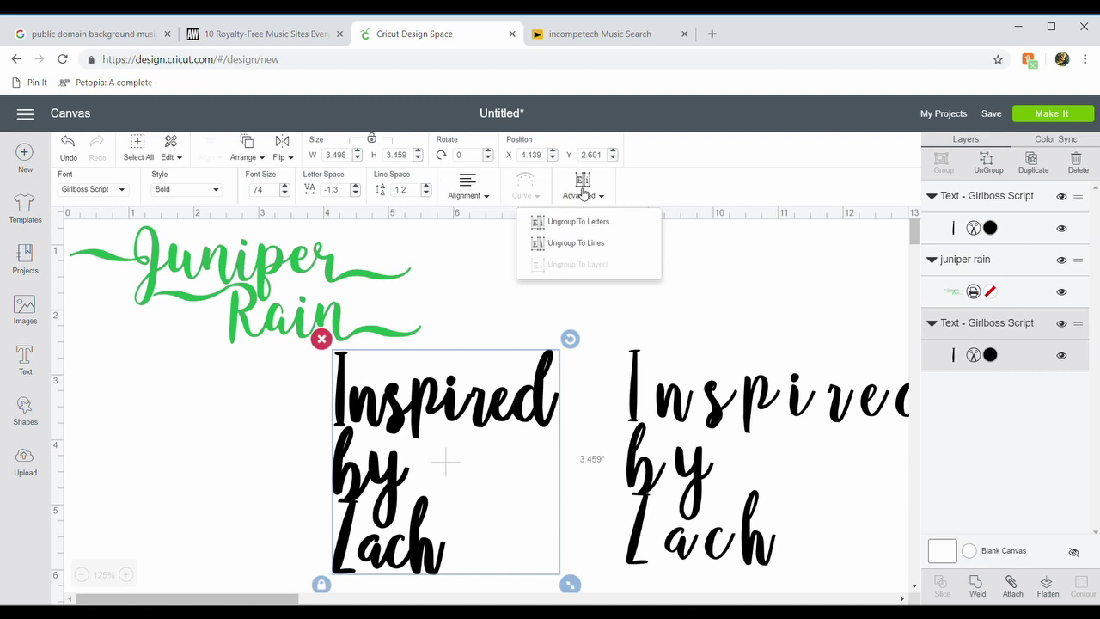
click(572, 244)
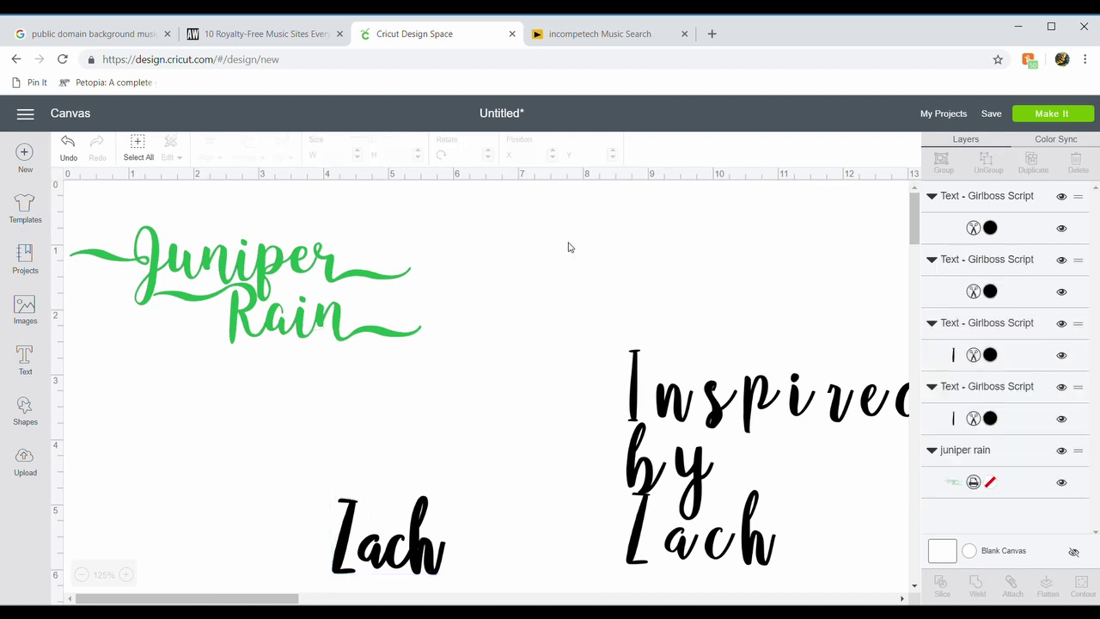
drag(418, 414, 533, 296)
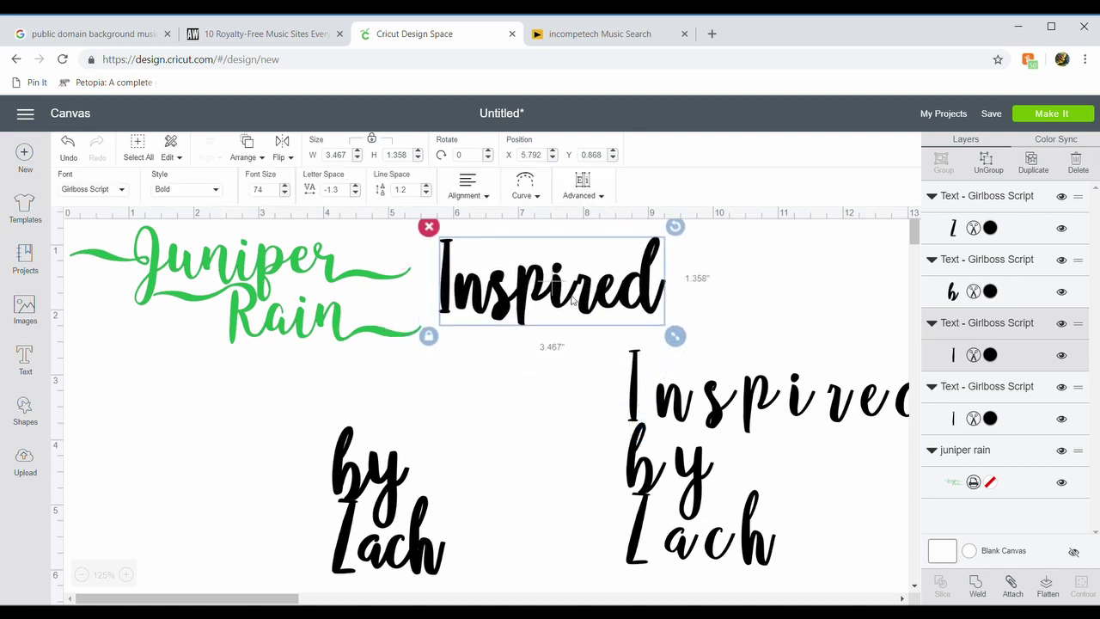
Step: Ungroup the bold "Inspired" to letters and nudge individual letters closer together so that they join
click(582, 190)
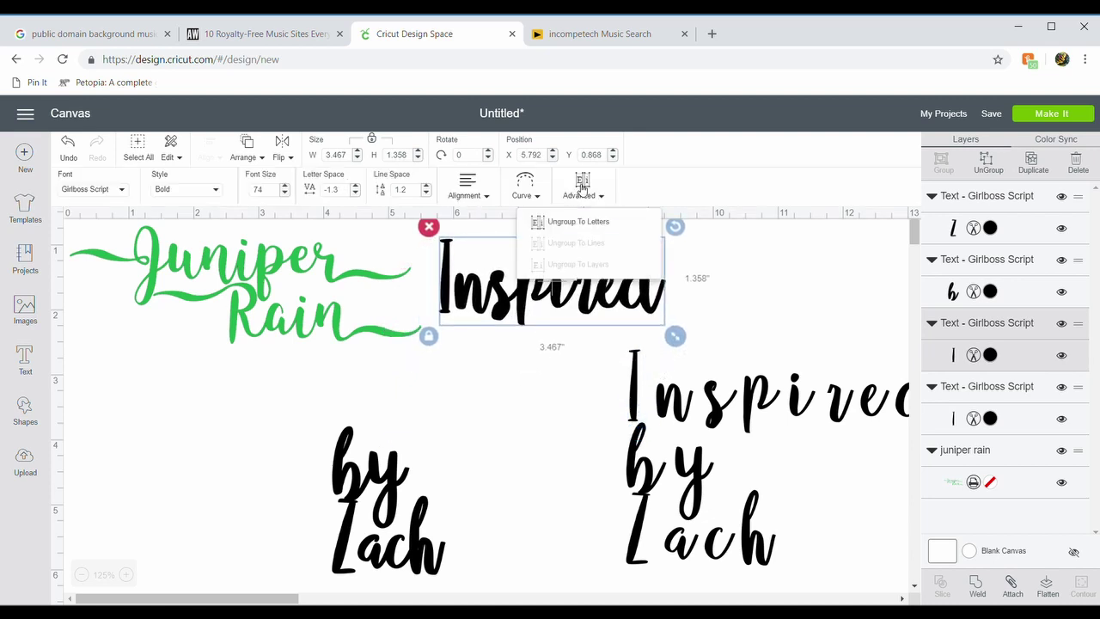
click(582, 222)
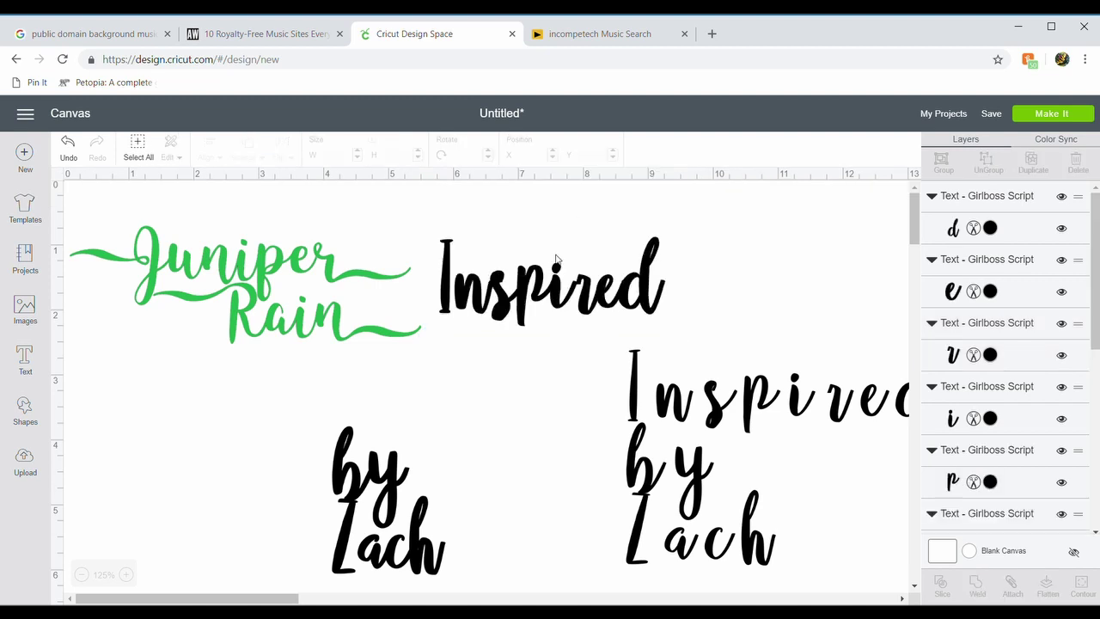
click(584, 307)
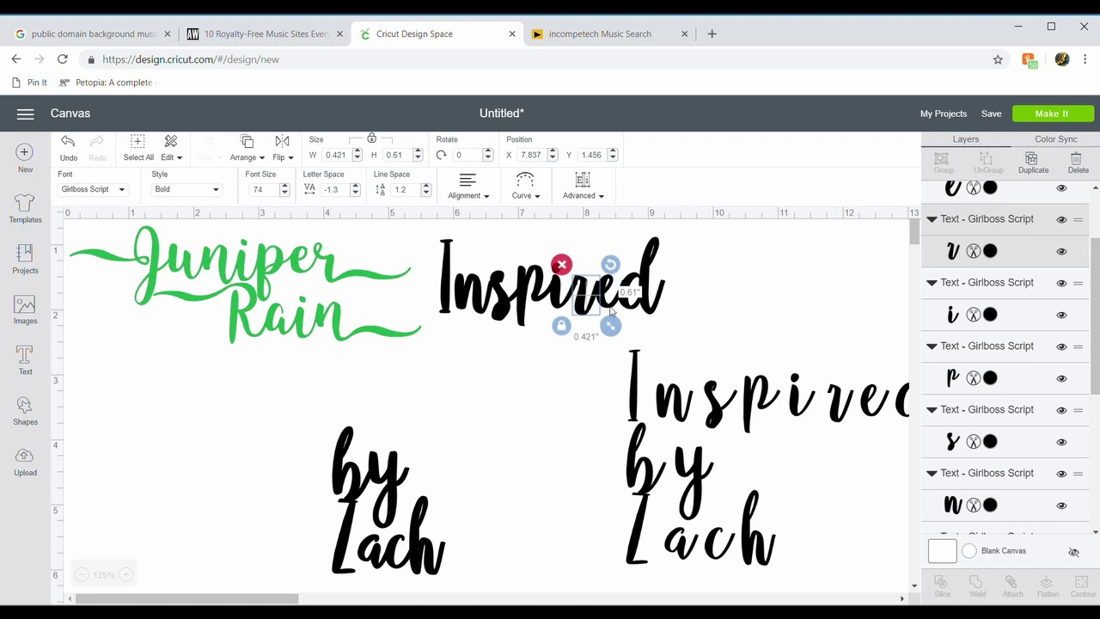
click(606, 309)
drag(605, 307, 604, 306)
click(635, 300)
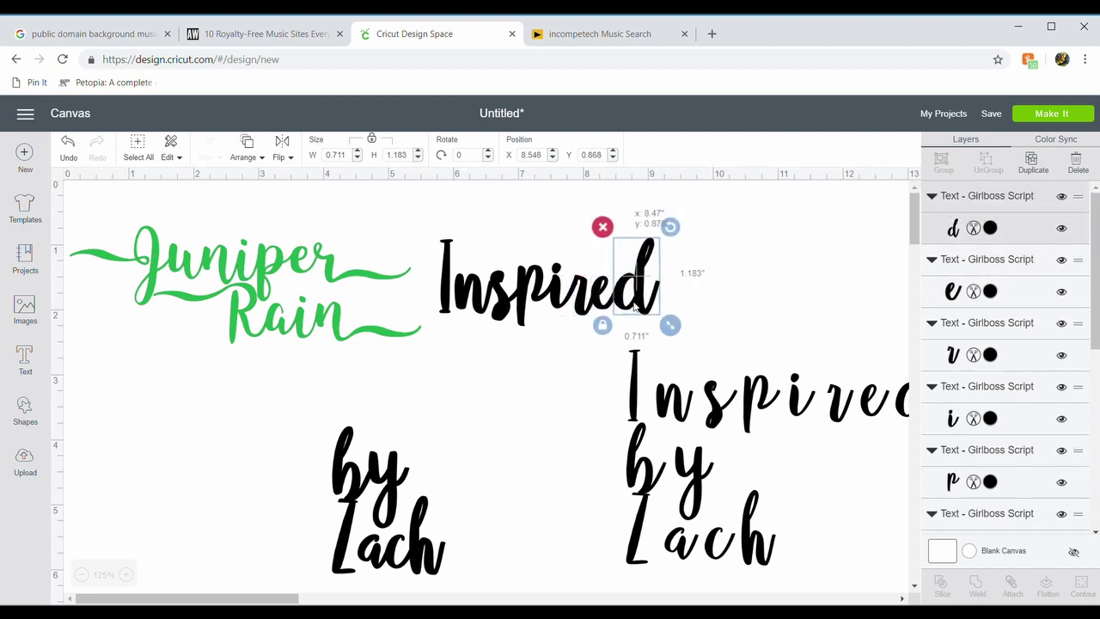
click(482, 304)
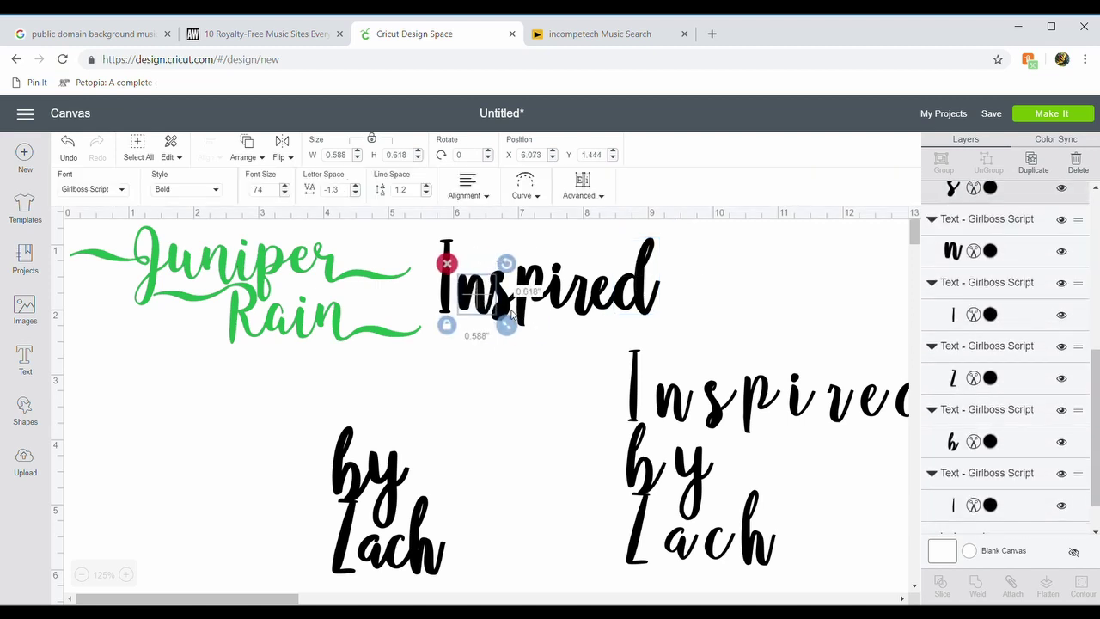
click(515, 311)
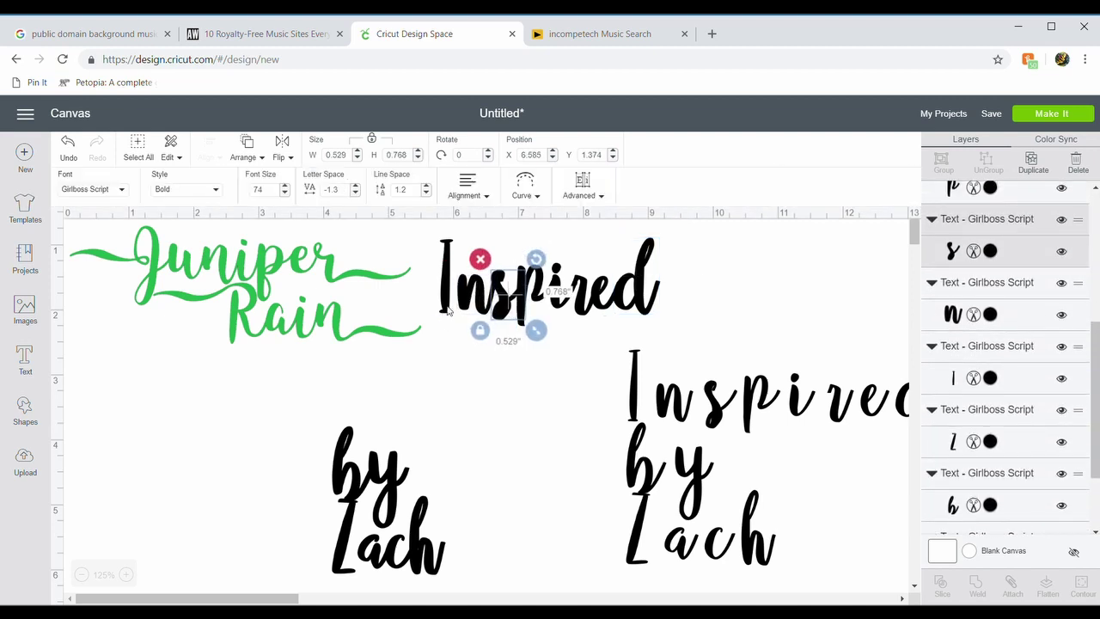
click(467, 396)
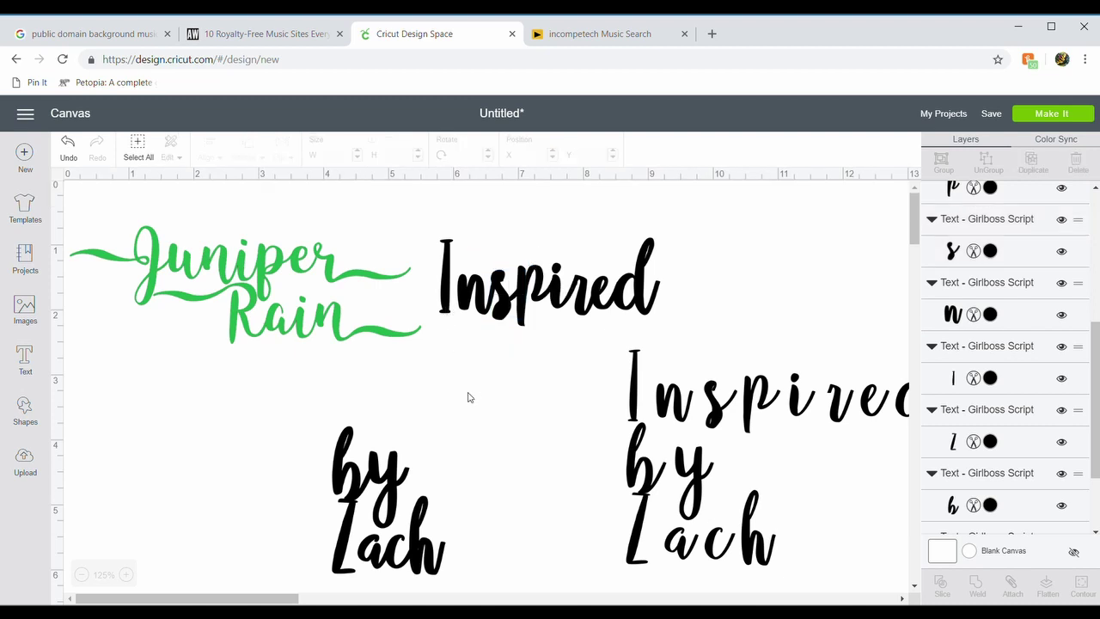
Step: Recolor the regular-style three-line copy to light pink #F9B6AD and keep it selected
click(731, 410)
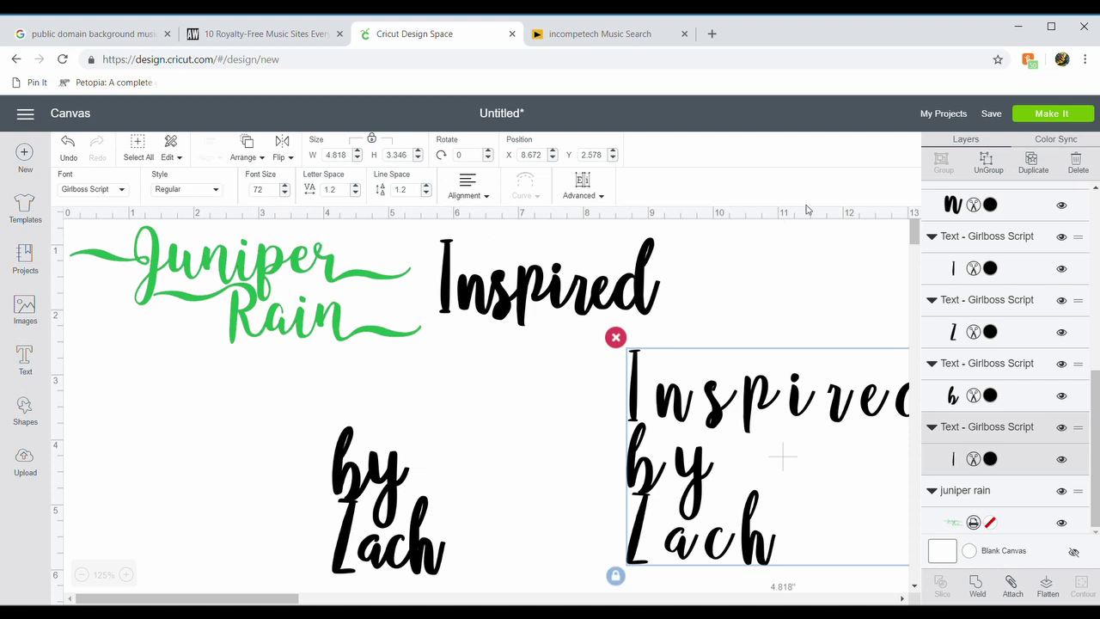
click(991, 460)
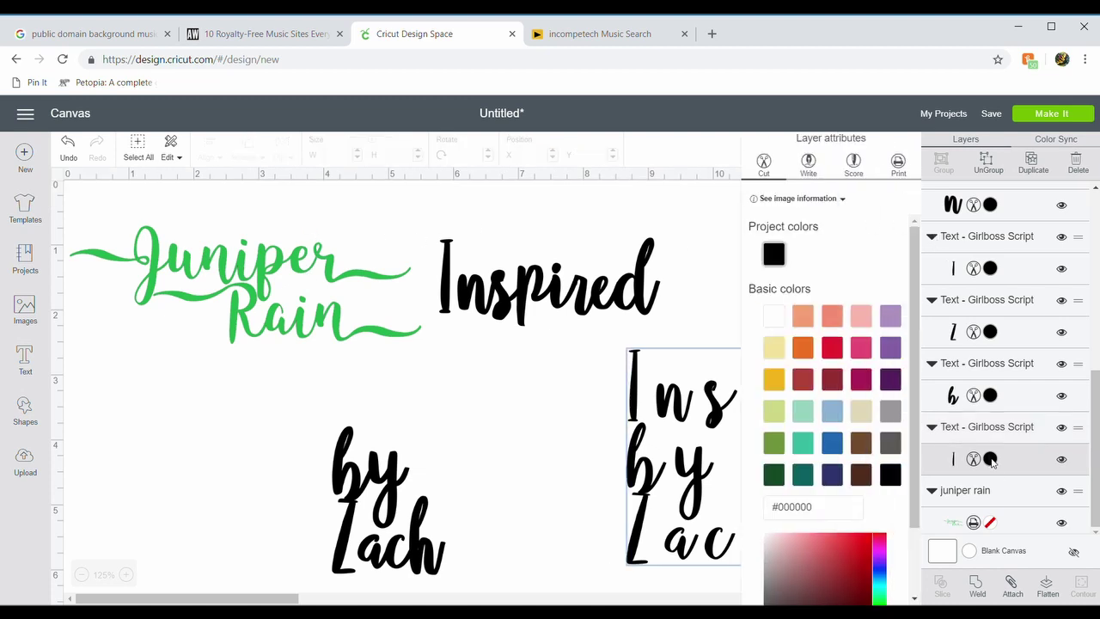
click(863, 326)
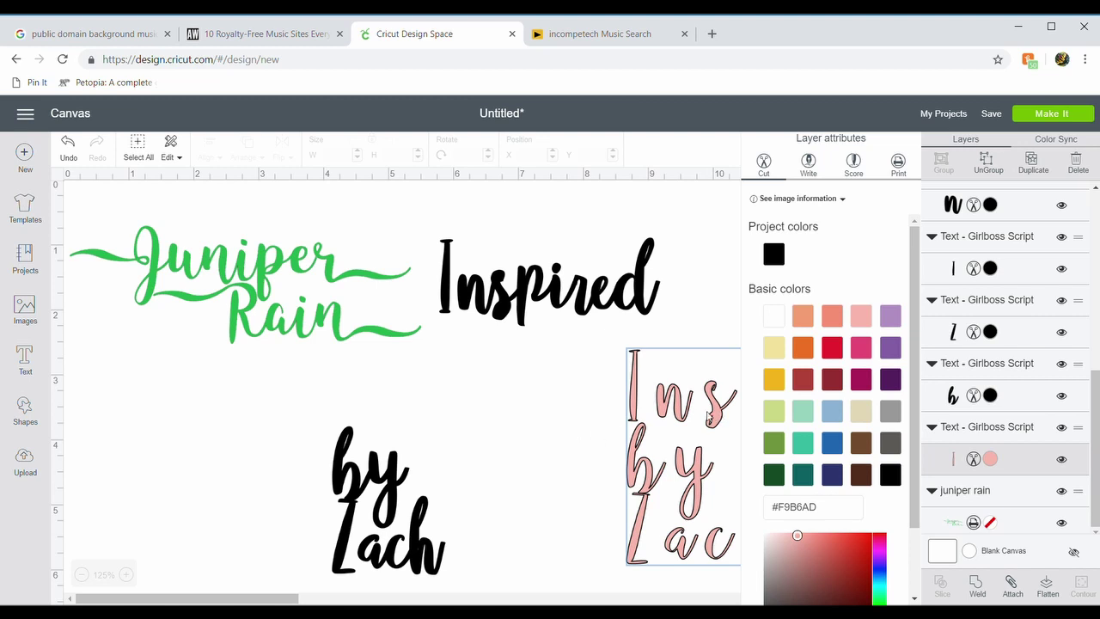
click(564, 435)
click(741, 411)
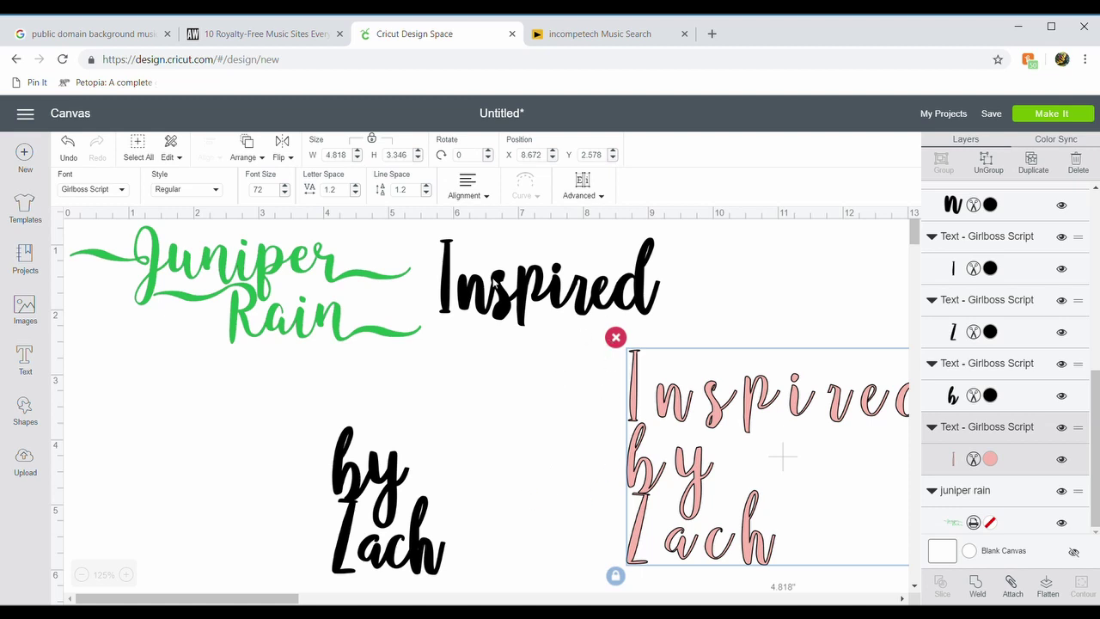
Step: Ungroup the light pink text to lines and move each of its three lines near the matching bold black word
click(583, 187)
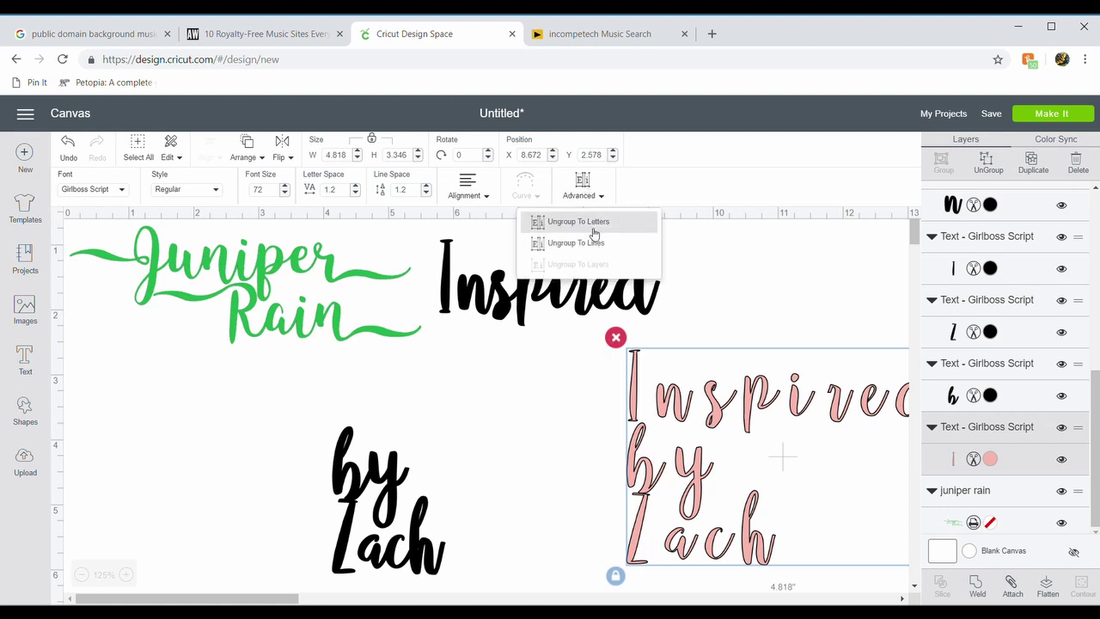
click(591, 247)
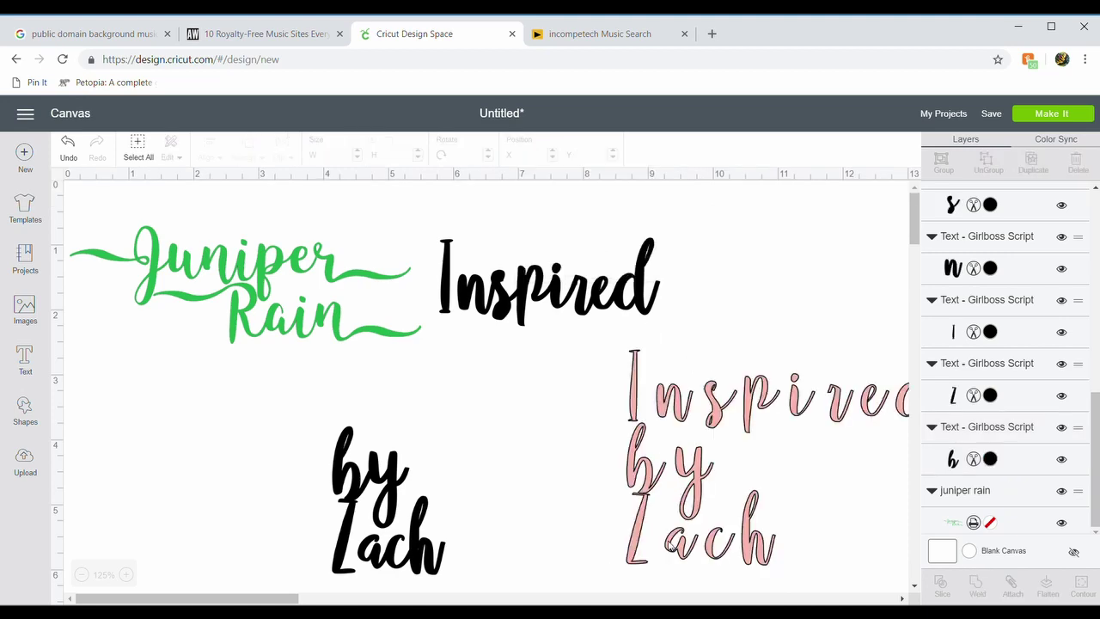
drag(668, 541, 488, 551)
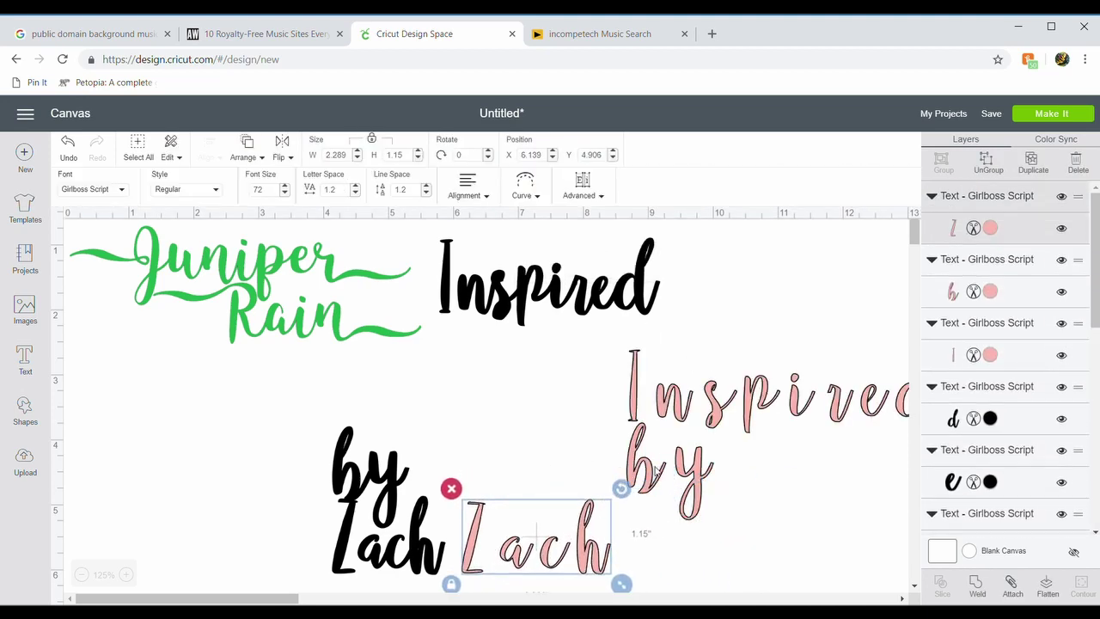
drag(636, 475, 424, 468)
drag(764, 405, 644, 388)
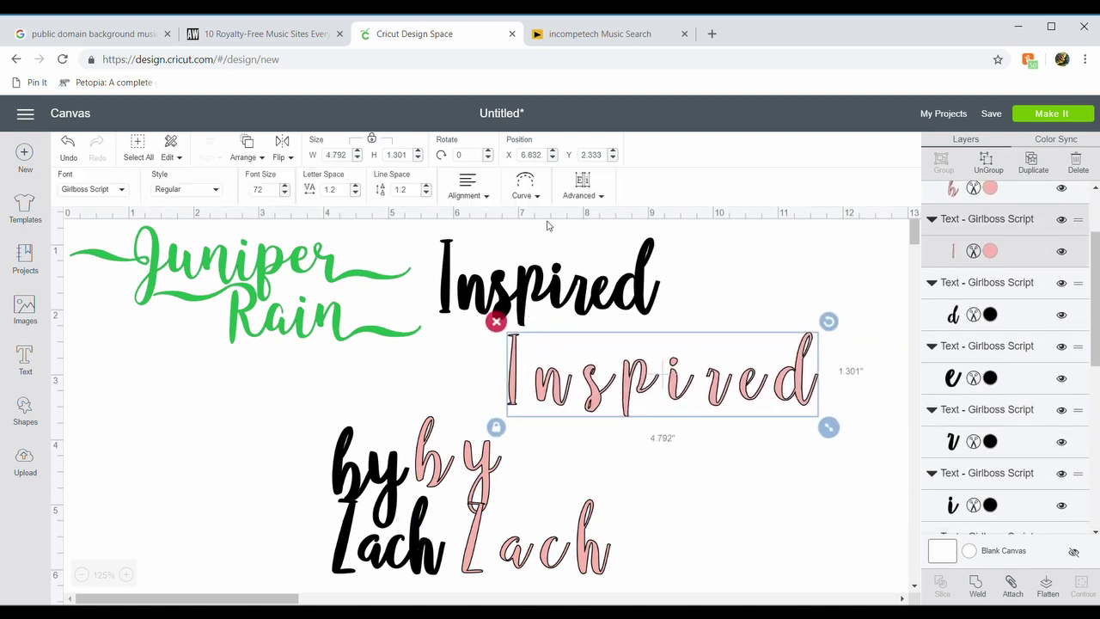
Step: Ungroup the pink "Inspired" to letters and center its "I" on the bold black "I"
click(590, 196)
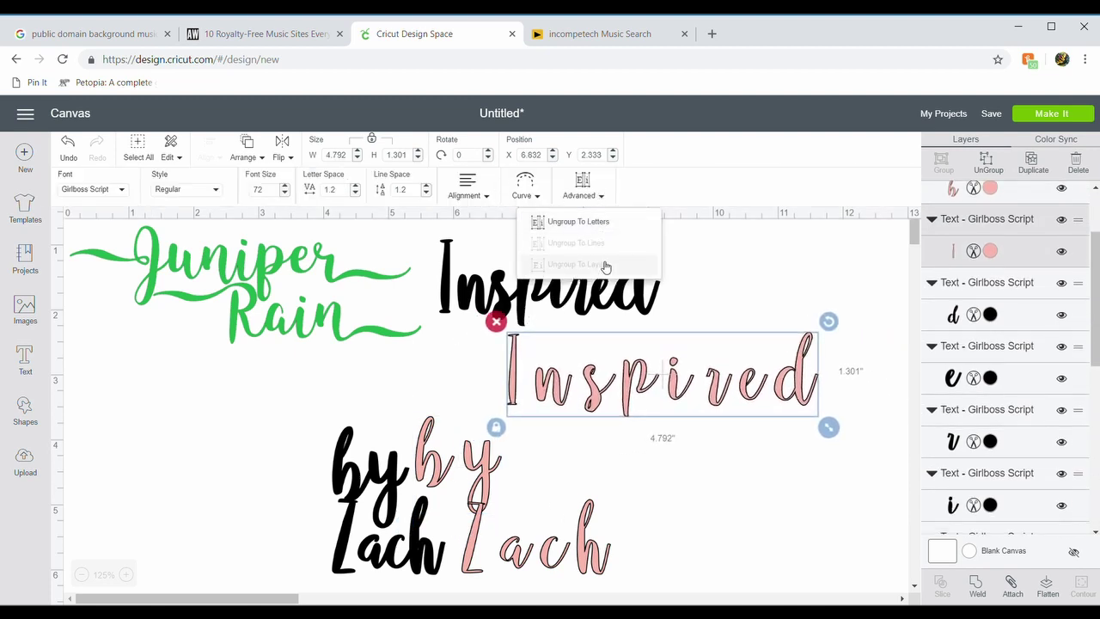
click(602, 225)
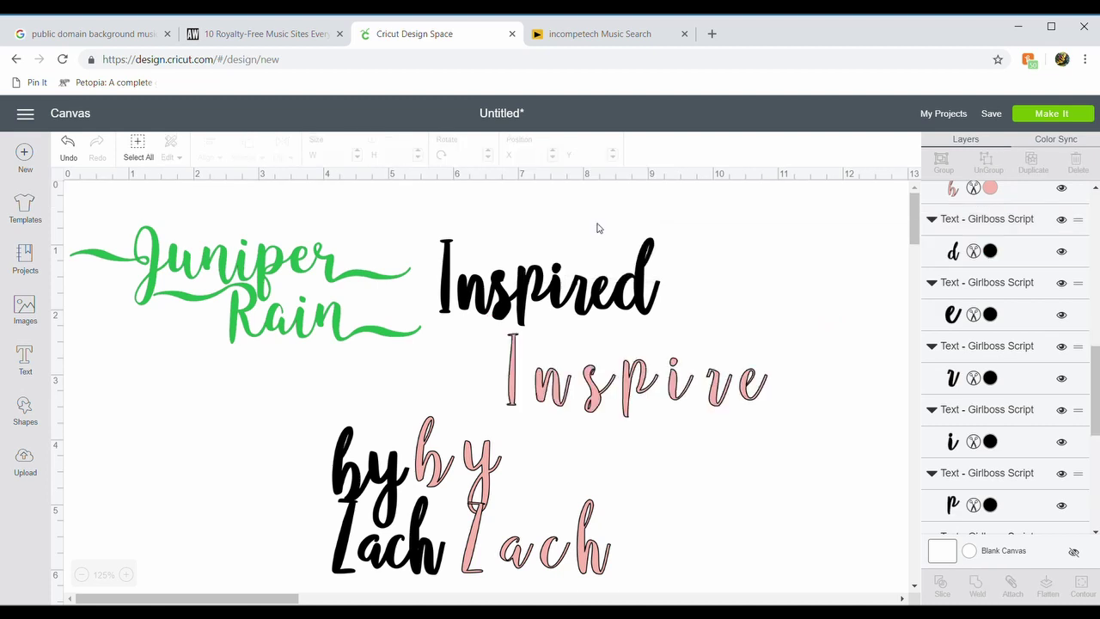
drag(513, 365, 464, 256)
click(219, 158)
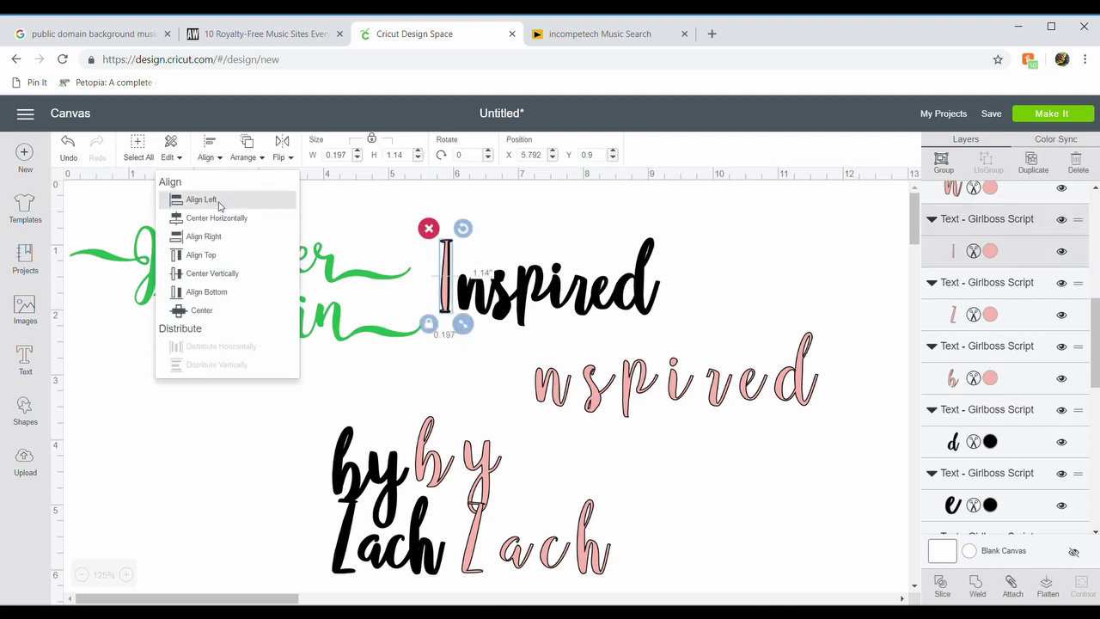
click(210, 311)
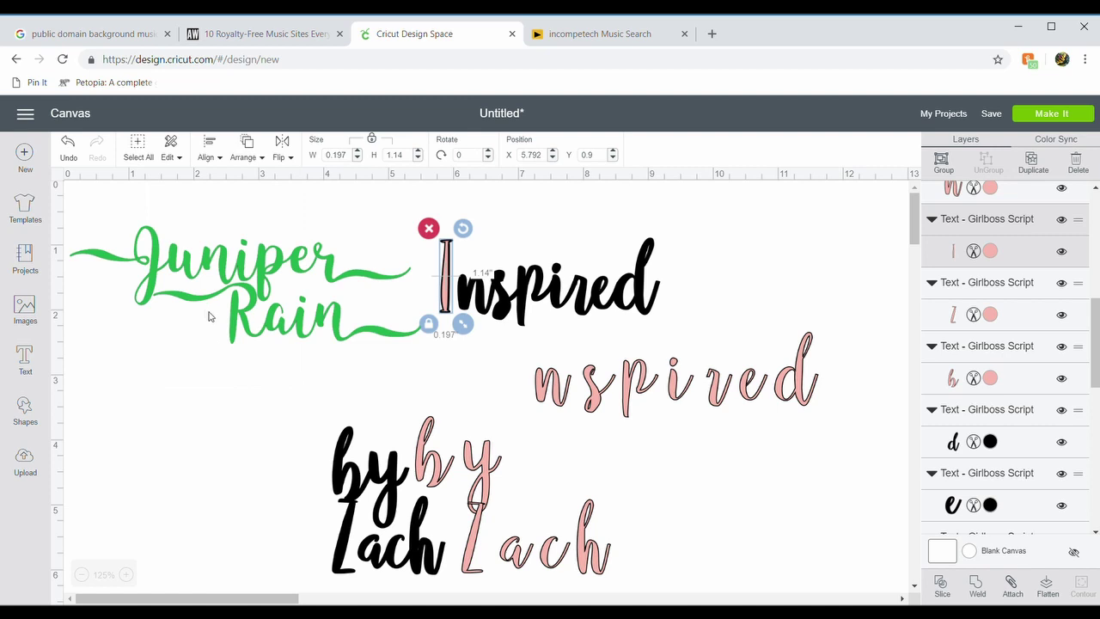
Step: Move the pink "n" and "s" onto their bold black counterparts and center-align each pair
drag(545, 391, 464, 299)
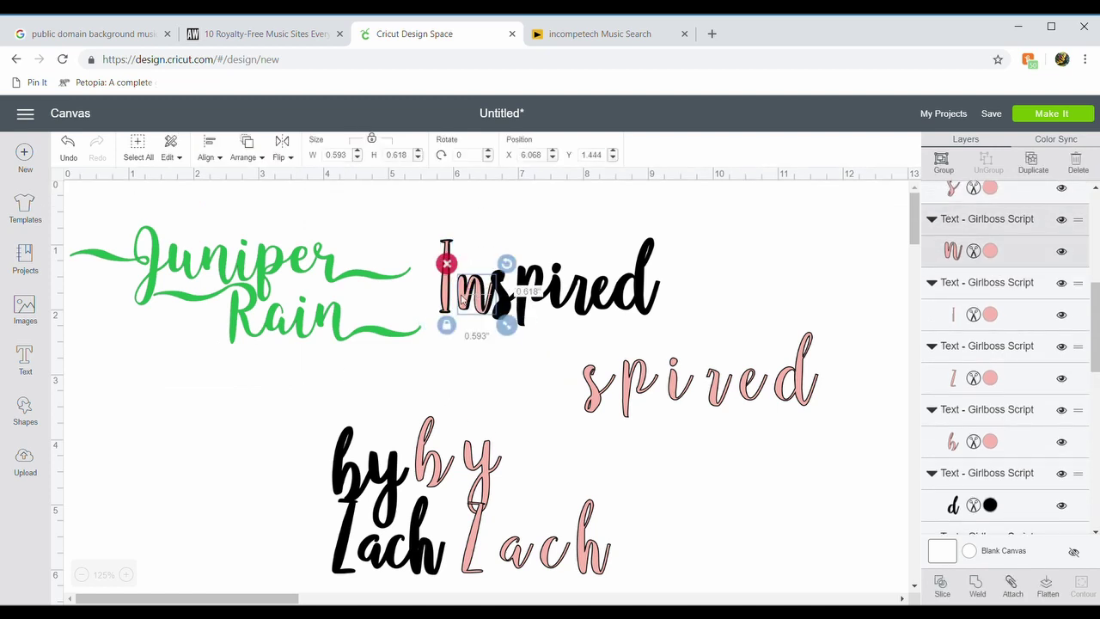
click(215, 151)
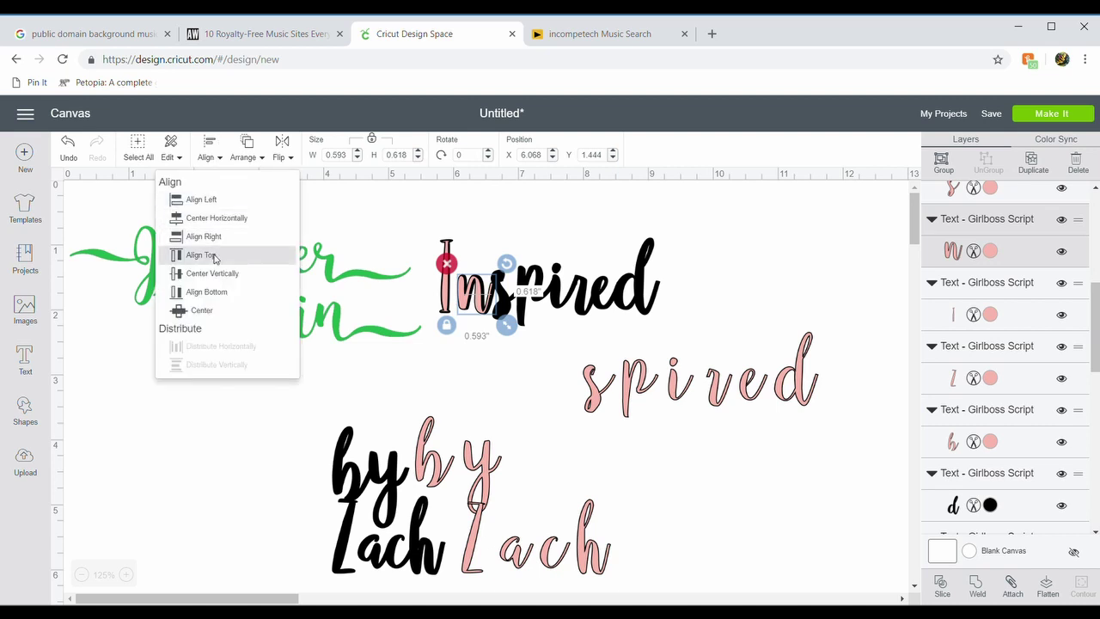
click(204, 310)
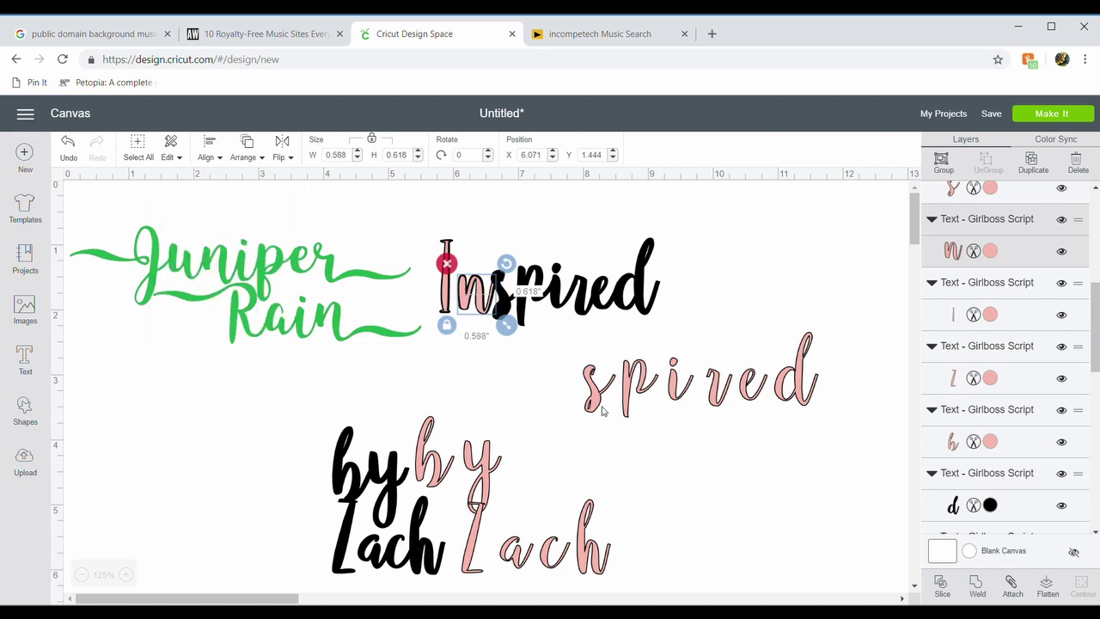
drag(601, 411, 500, 308)
drag(497, 263, 423, 293)
drag(491, 244, 497, 285)
click(500, 248)
click(500, 283)
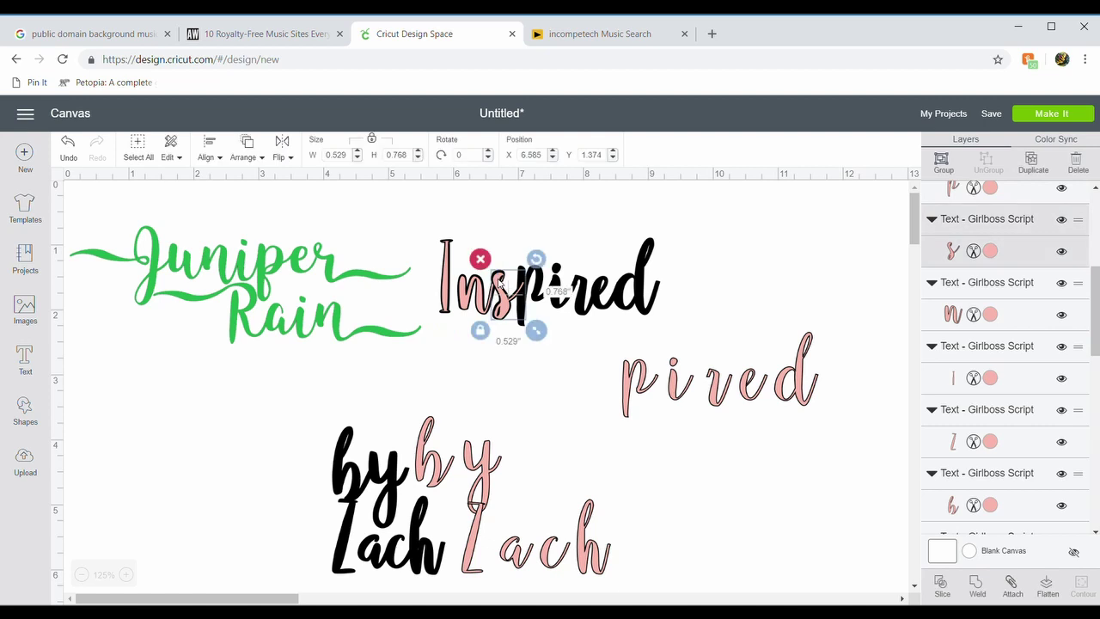
click(206, 156)
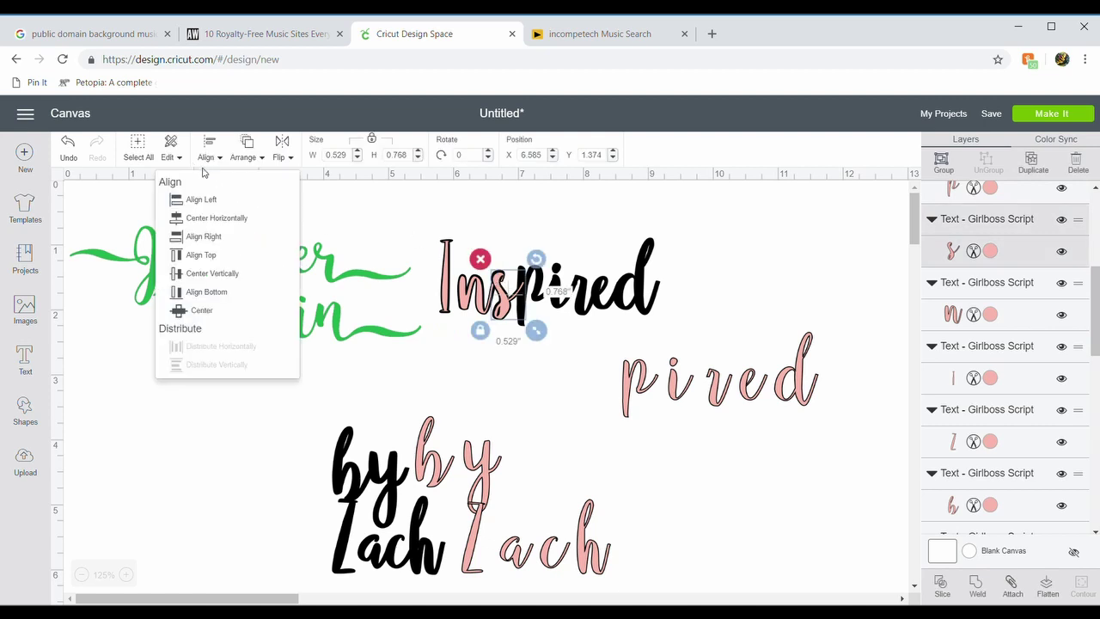
click(215, 314)
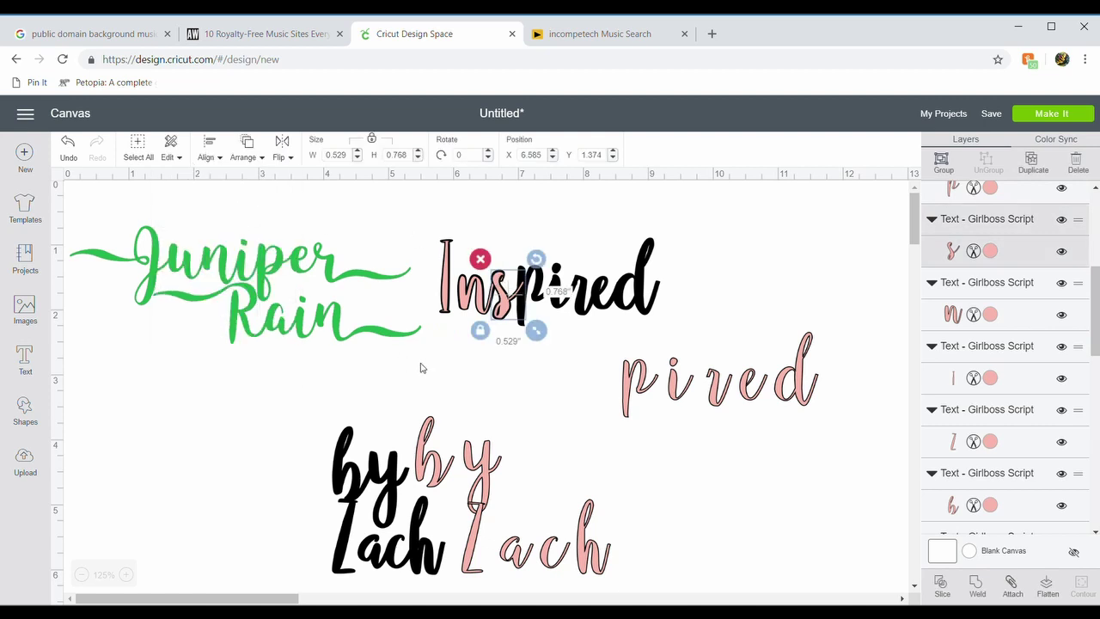
Step: Place the pink "p" and first lowercase "i" over the matching bold black letters and center-align each pair
click(629, 381)
drag(630, 380, 524, 286)
drag(525, 248, 530, 282)
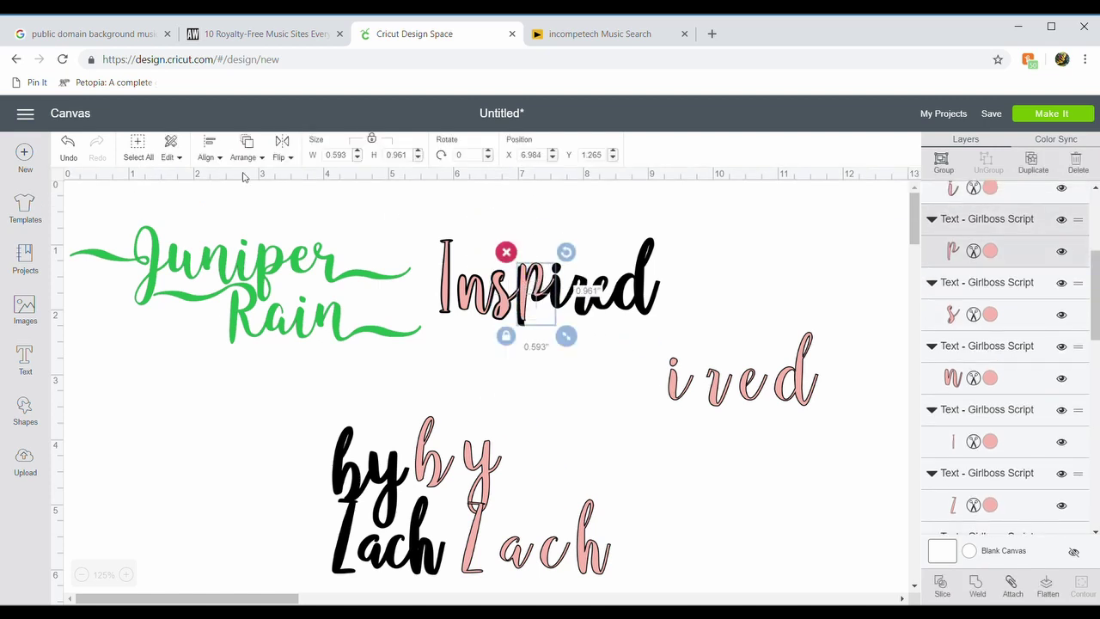
click(211, 156)
click(206, 311)
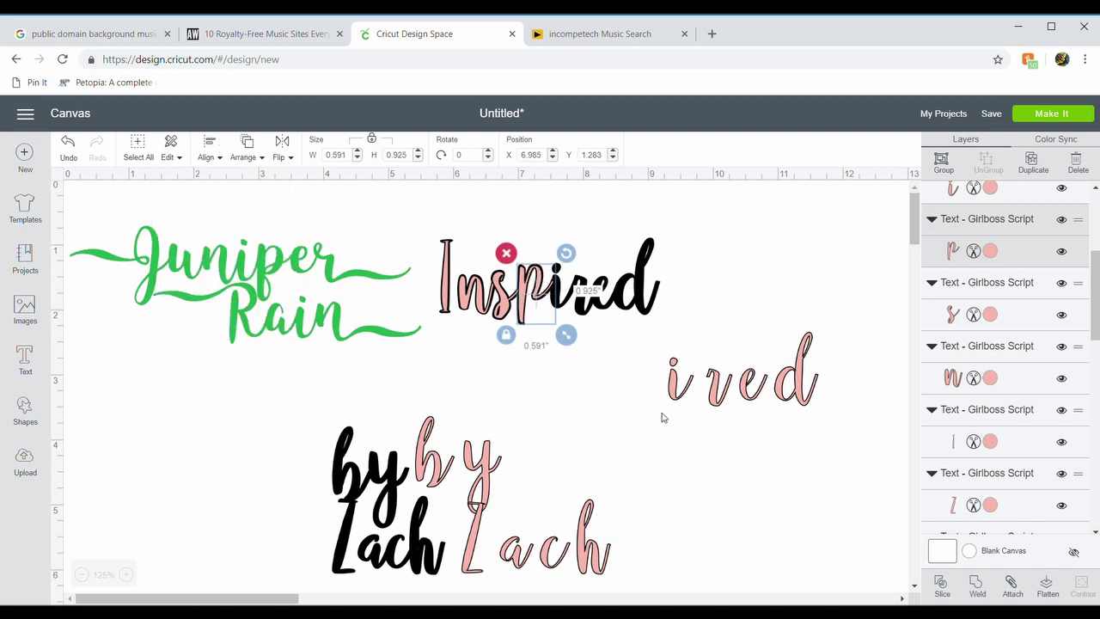
drag(671, 388, 556, 296)
drag(558, 251, 573, 294)
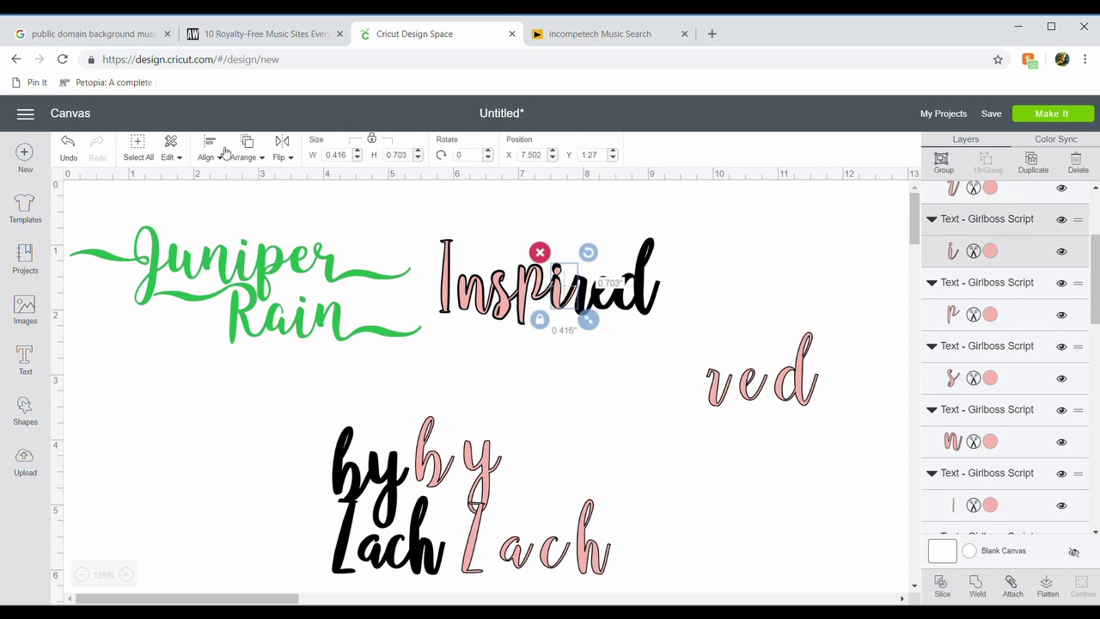
click(212, 151)
click(210, 310)
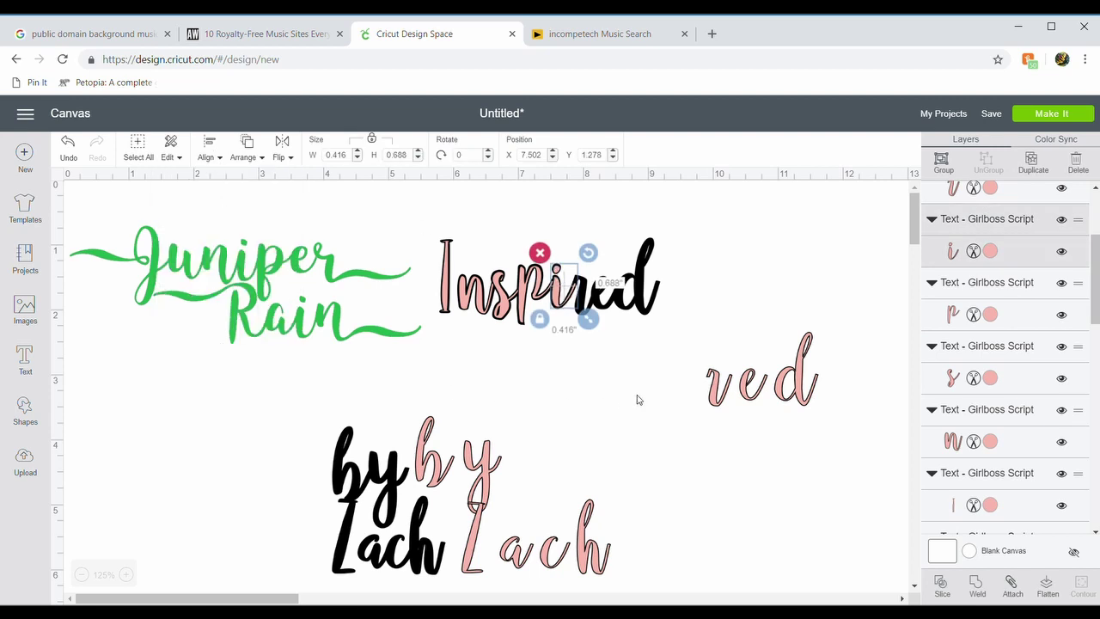
Step: Move the pink "r" onto the bold black "r" and center the two letters on each other
drag(715, 408, 578, 307)
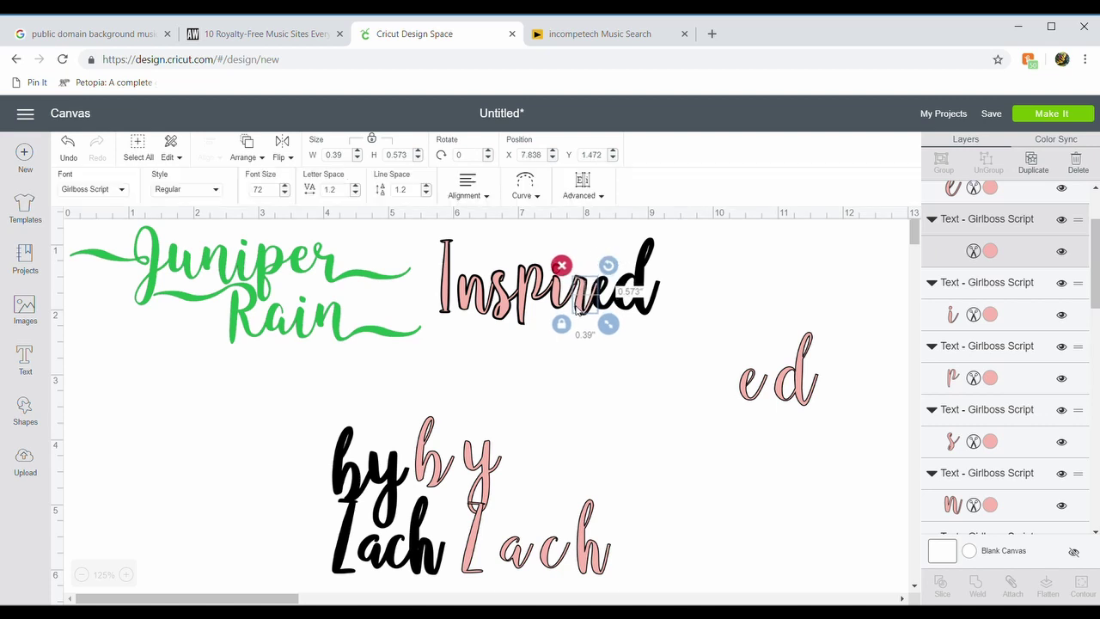
click(584, 294)
click(578, 291)
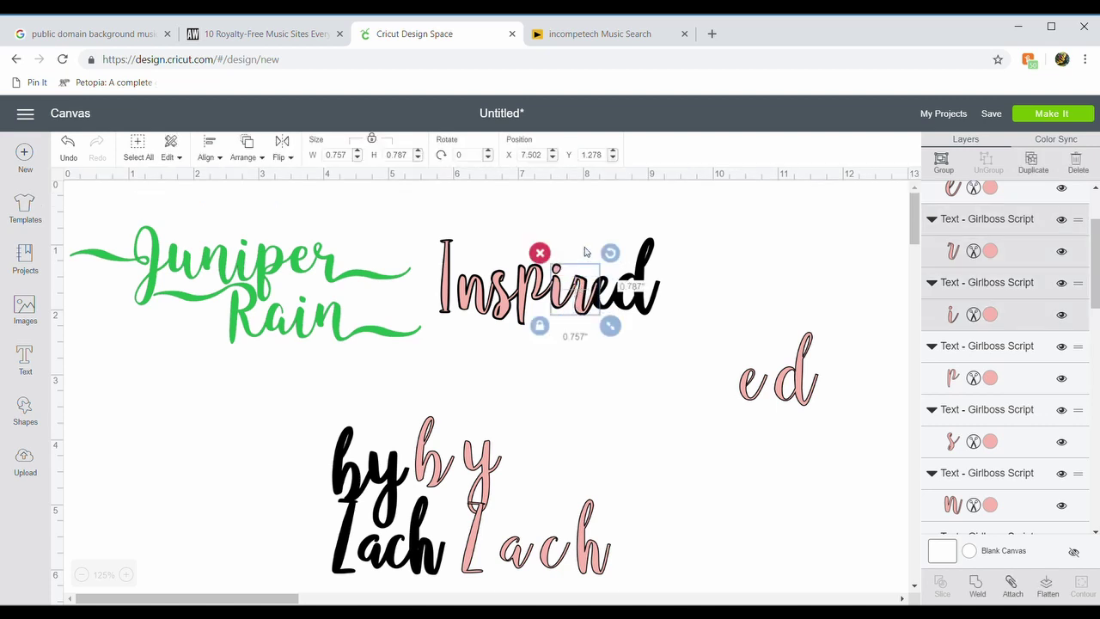
click(586, 251)
click(581, 271)
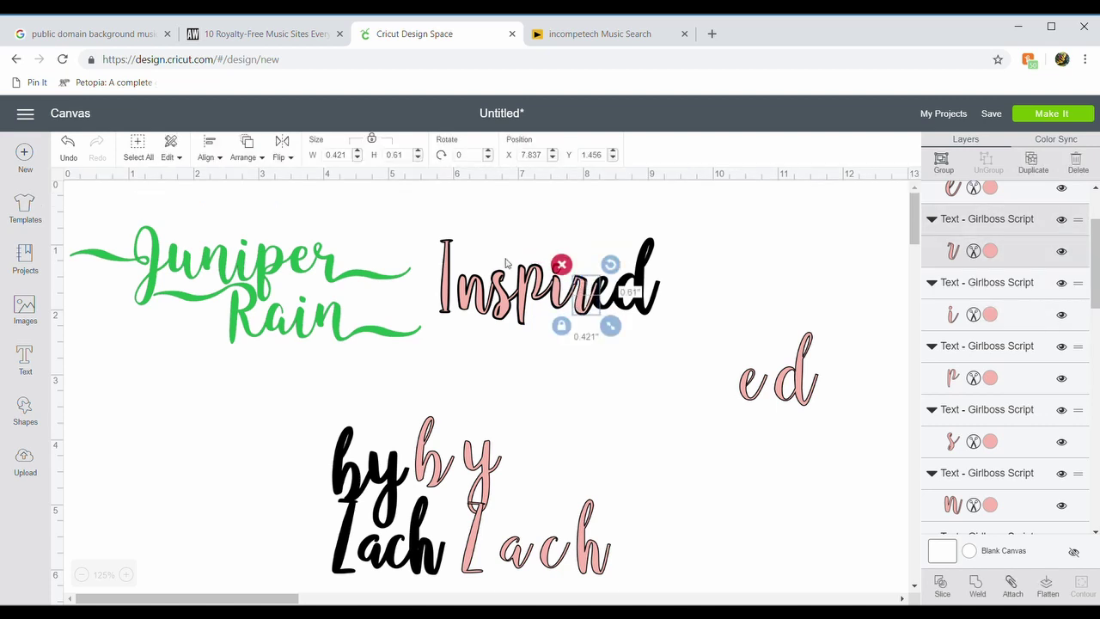
click(207, 155)
click(208, 316)
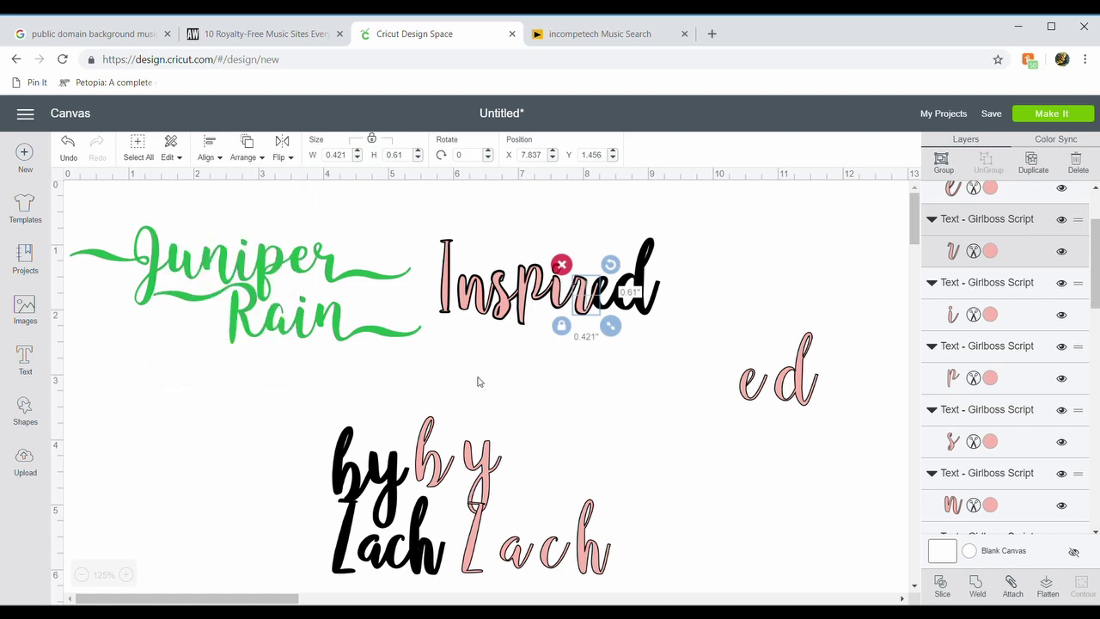
Step: Move the pink "e" onto the bold black "e" and center the two letters on each other
mouse_move(741, 395)
mouse_down()
mouse_move(680, 370)
mouse_move(737, 393)
mouse_move(587, 301)
mouse_move(600, 283)
mouse_move(608, 296)
mouse_up()
click(744, 388)
click(600, 251)
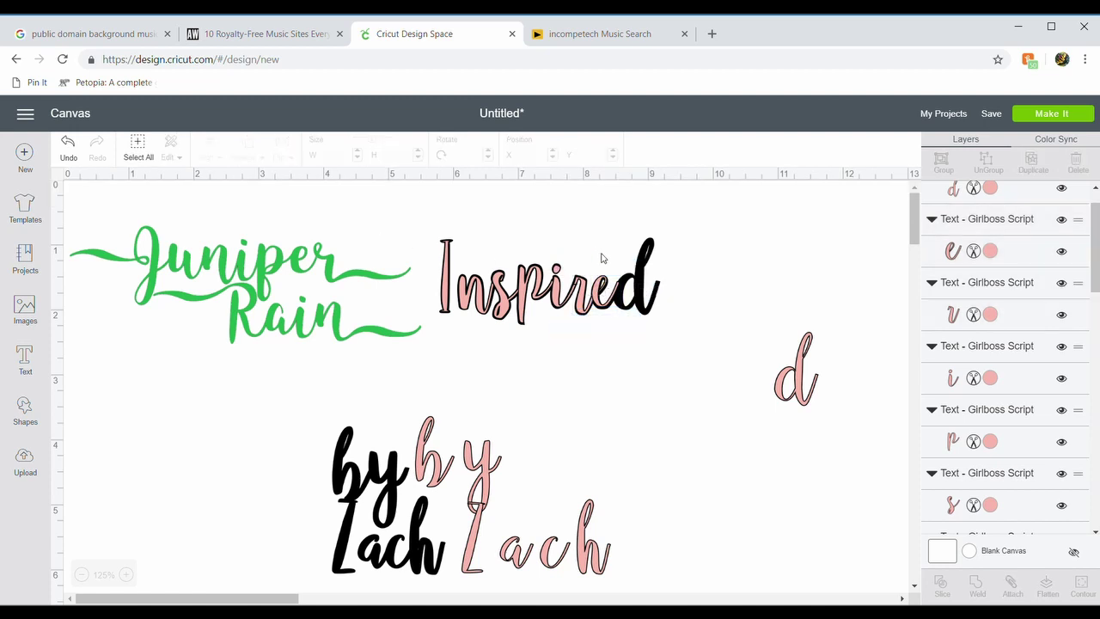
drag(600, 253, 613, 292)
click(215, 158)
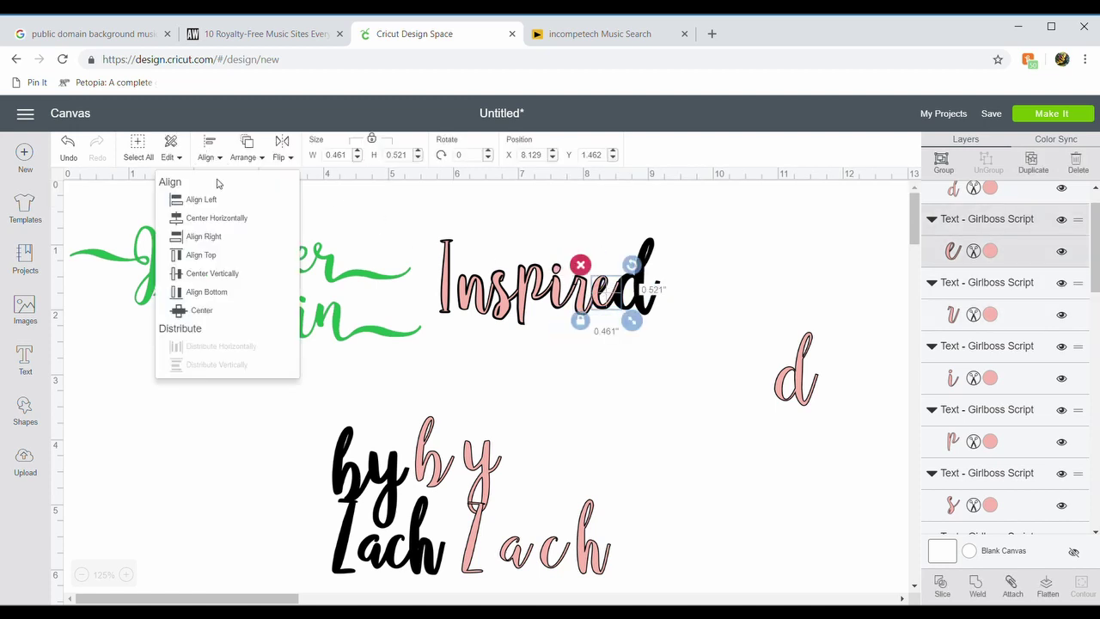
click(218, 309)
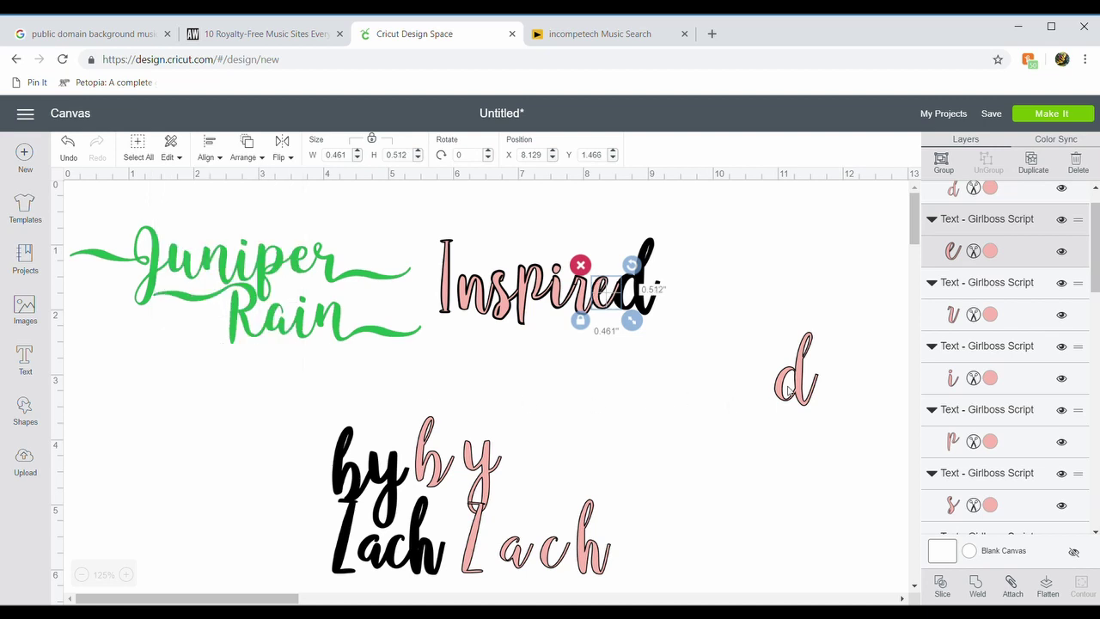
Step: Move the pink "d" onto the bold black "d", center the pair, and clear the selection
drag(789, 389, 619, 301)
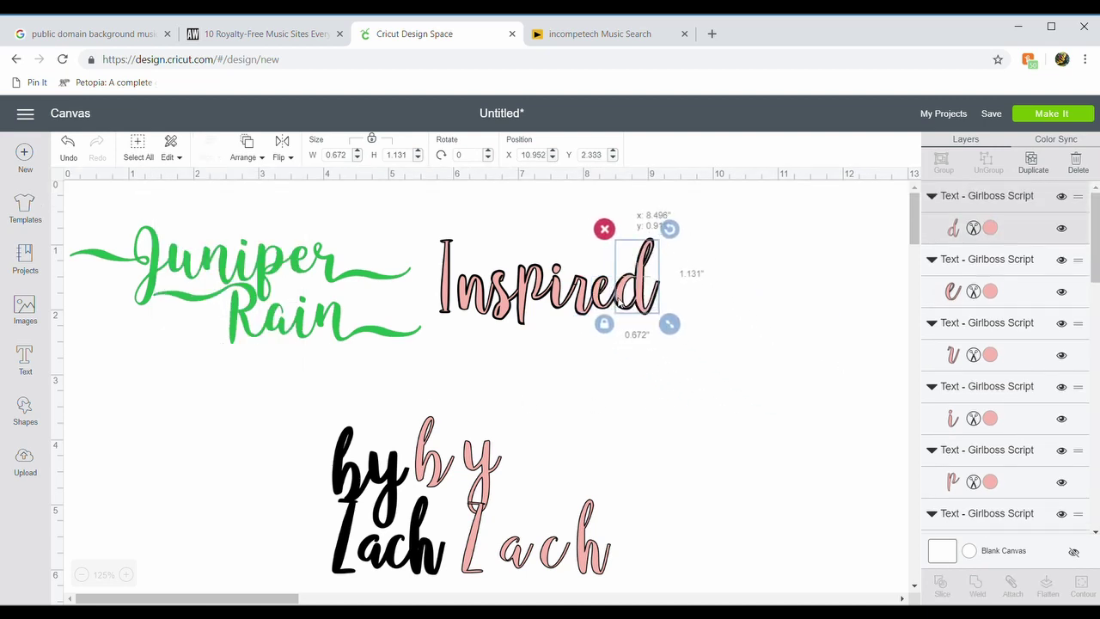
click(691, 277)
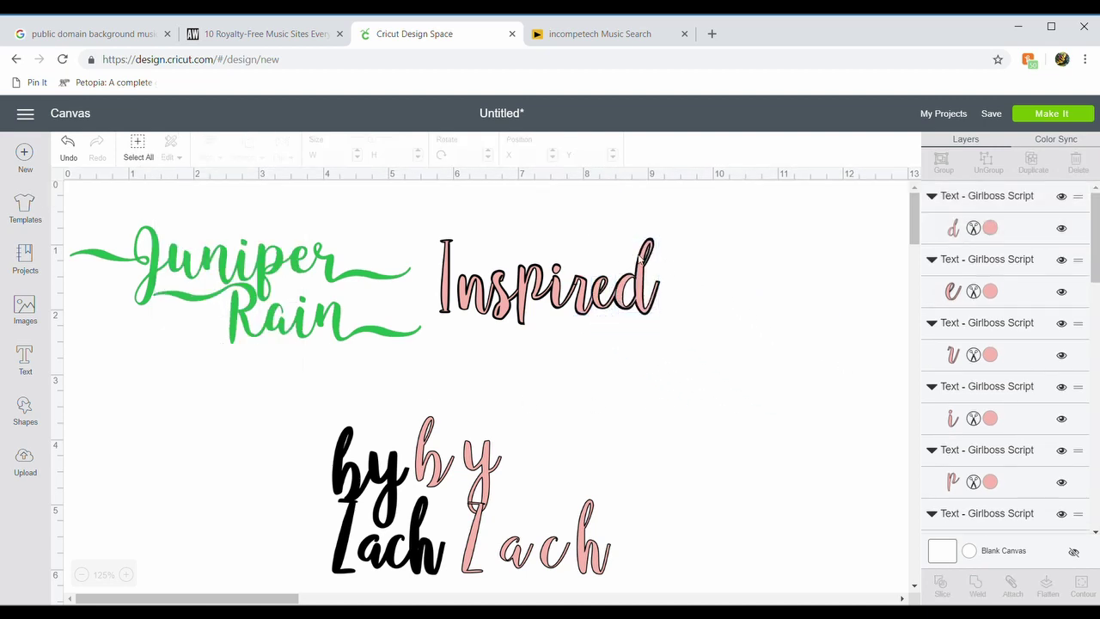
drag(628, 248, 664, 256)
click(690, 270)
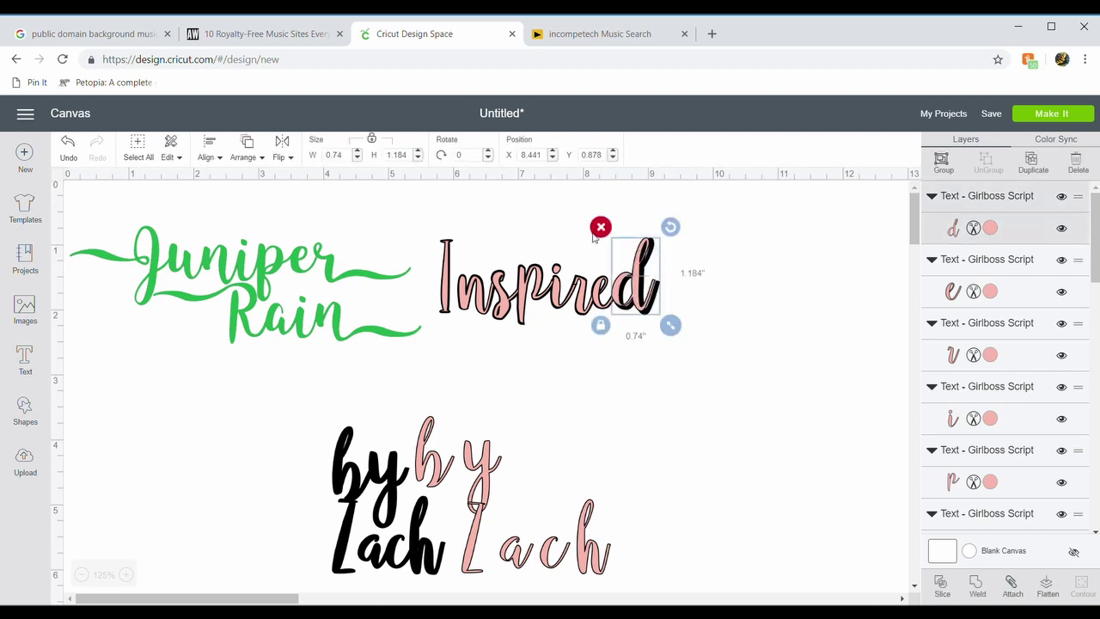
click(214, 154)
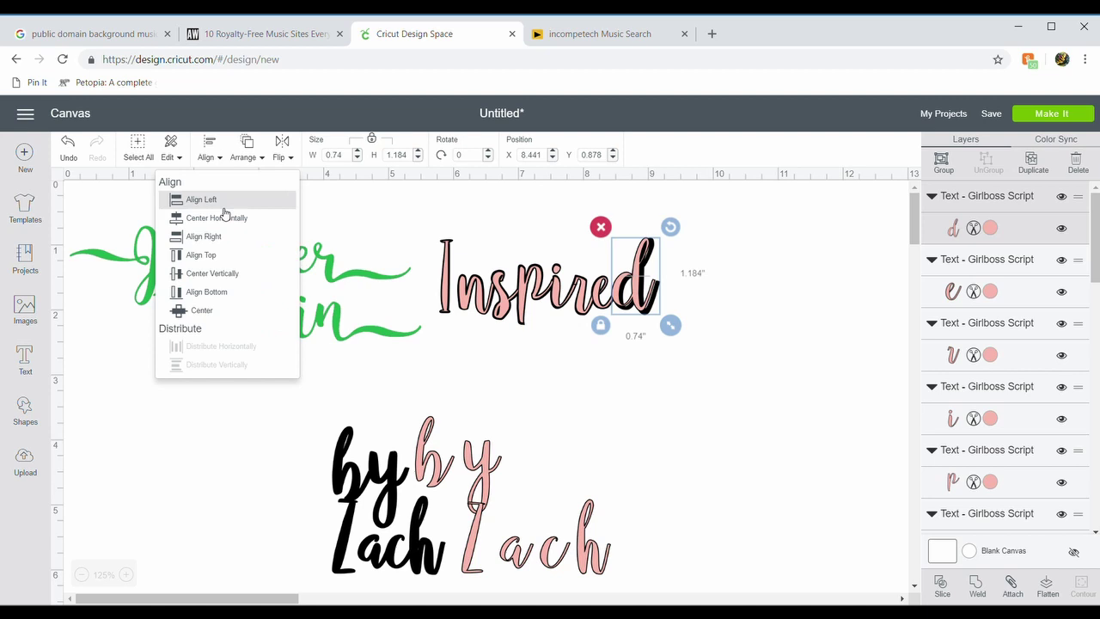
click(222, 315)
click(765, 320)
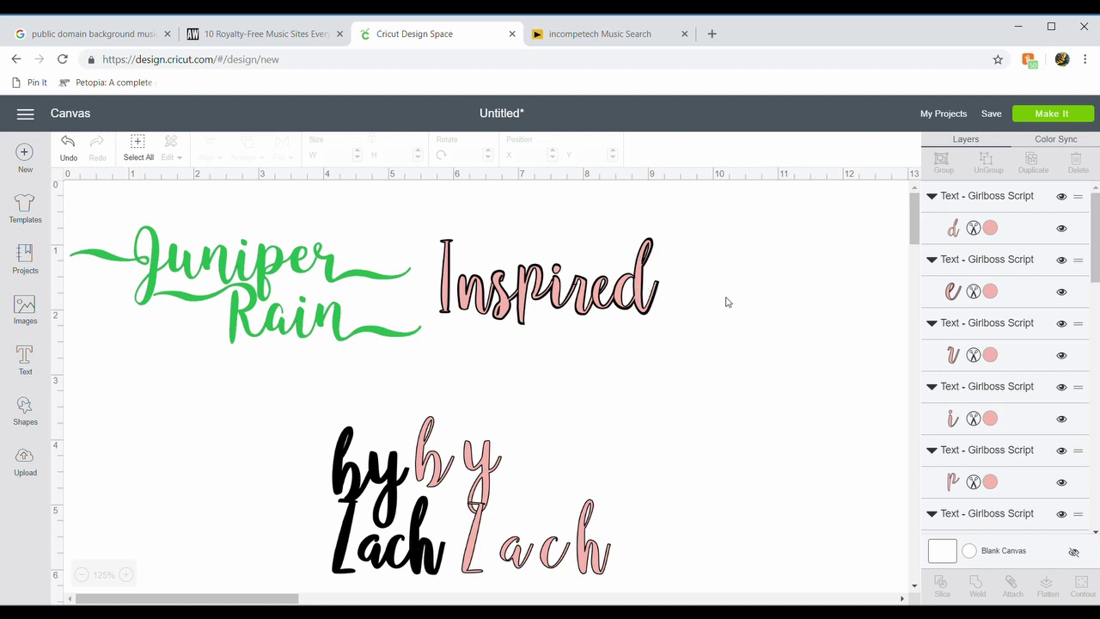
Step: Select all eight pink letters of "Inspired" and weld them into one shape
click(995, 200)
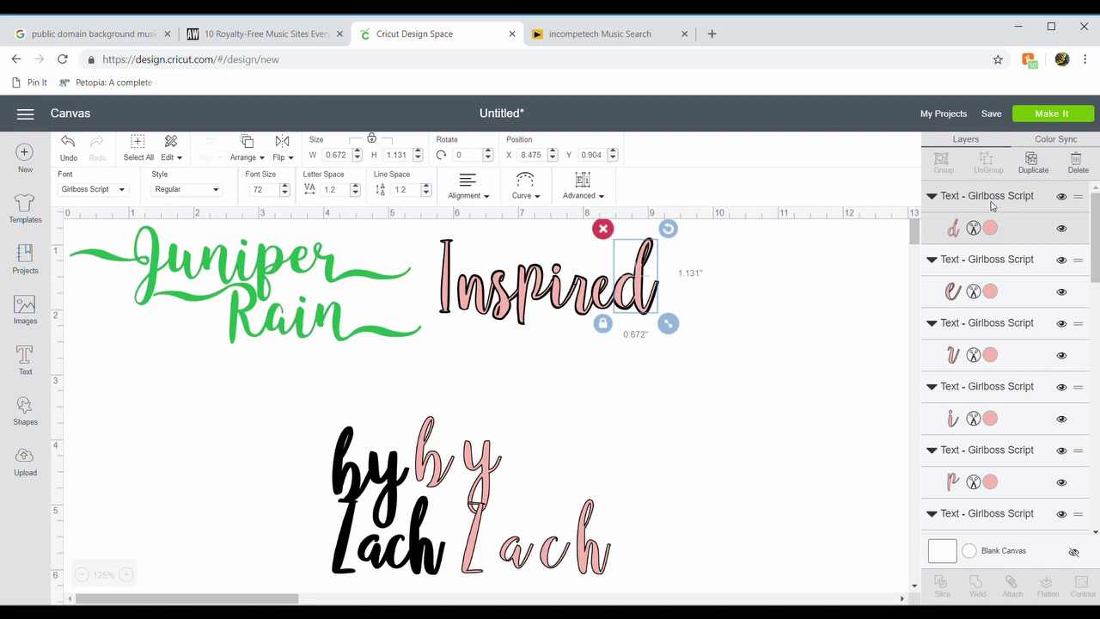
shift+click(991, 265)
shift+click(987, 320)
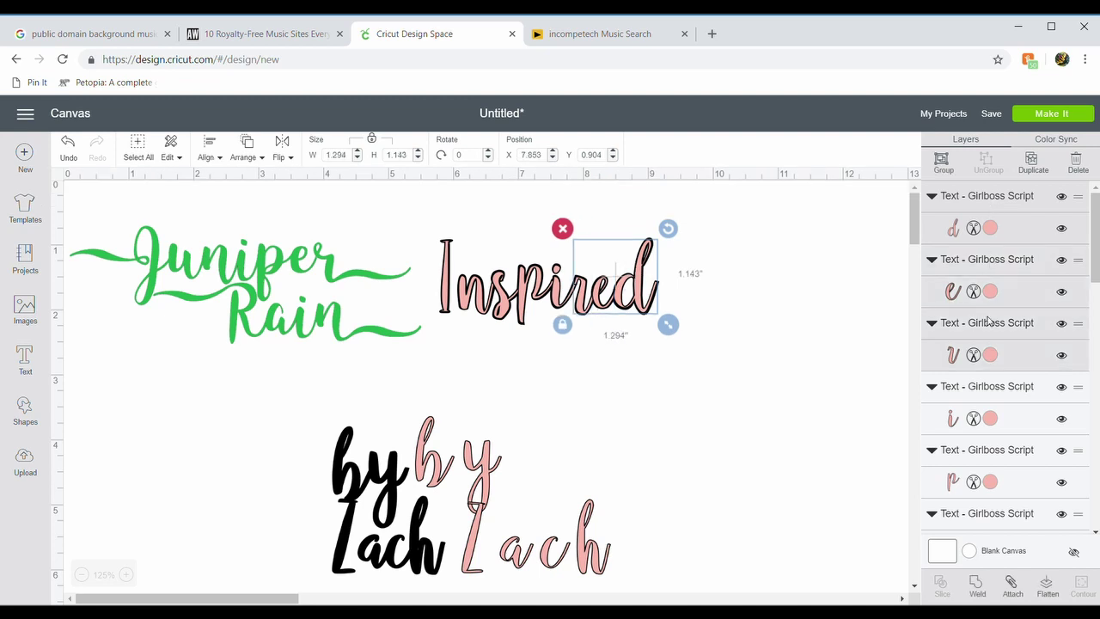
shift+click(975, 416)
shift+click(977, 461)
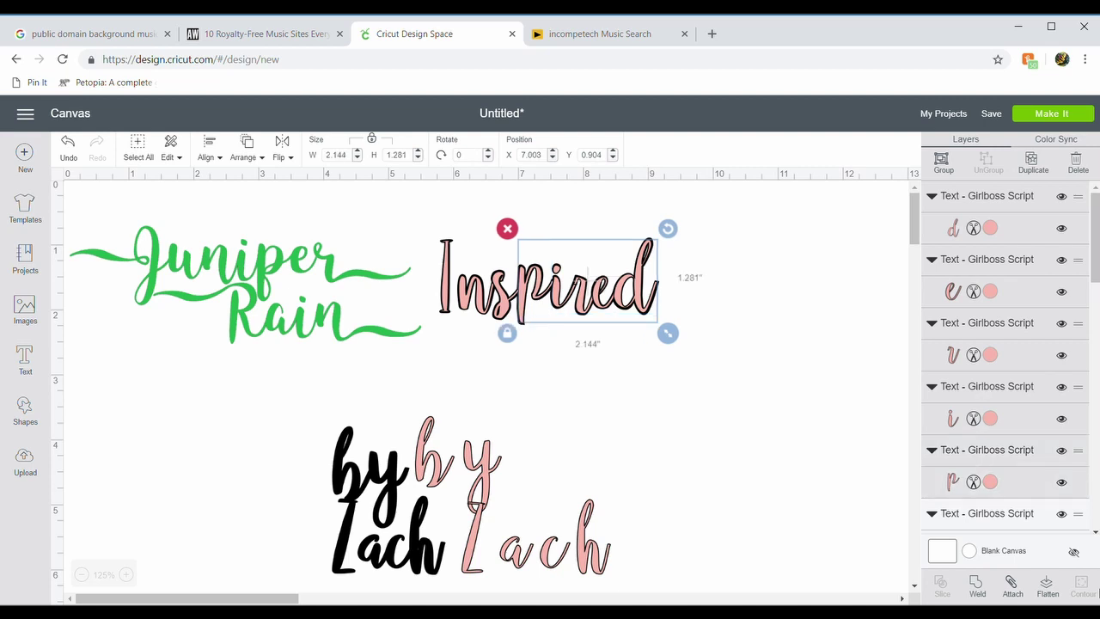
click(1094, 533)
scroll(1094, 533, down, 3)
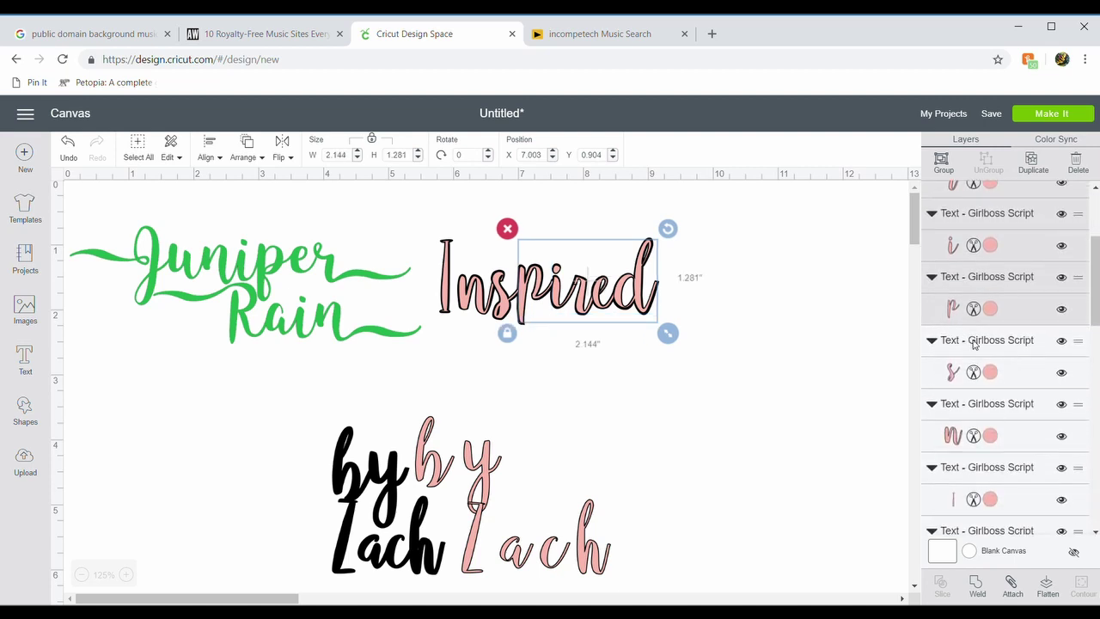
shift+click(975, 343)
shift+click(985, 409)
shift+click(987, 471)
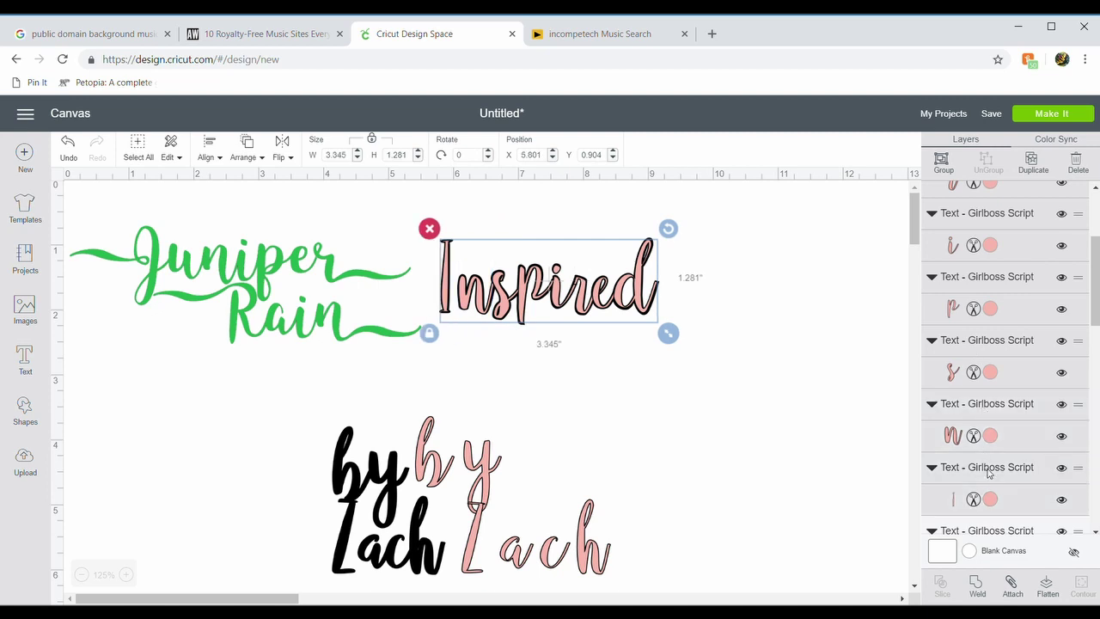
click(977, 584)
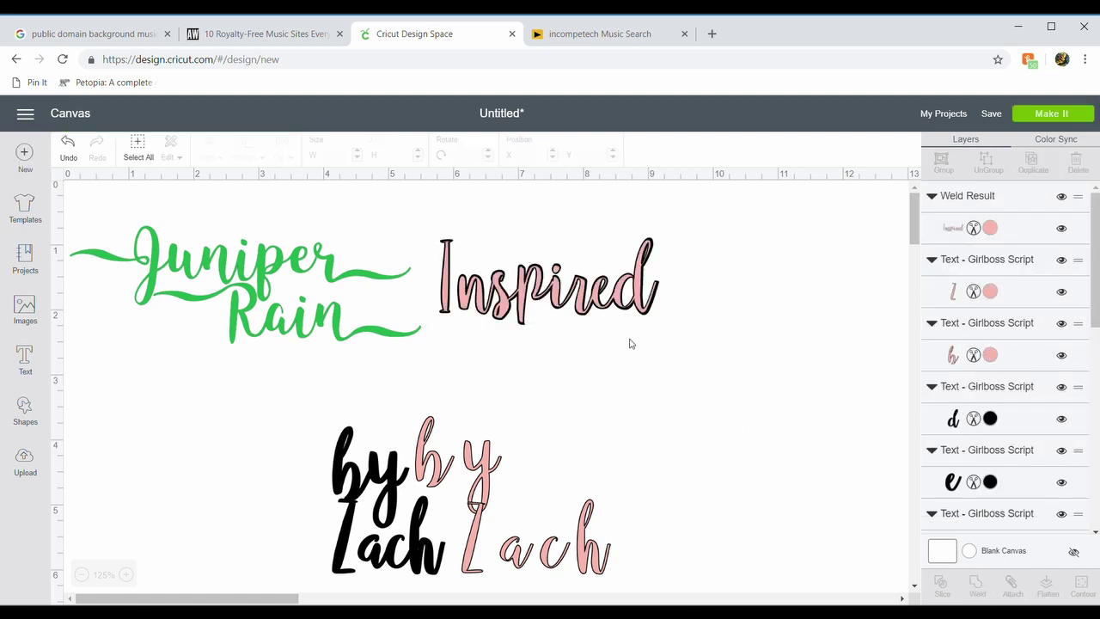
Step: Move the welded pink "Inspired" aside, then weld the bold black "Inspired" letters into one shape
drag(560, 303, 680, 419)
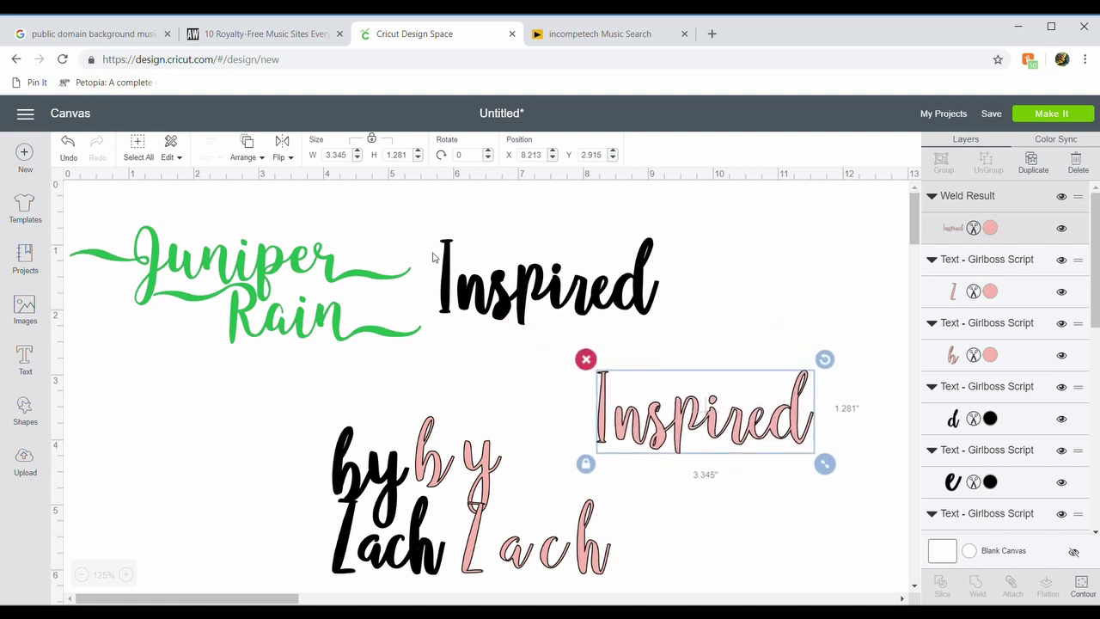
drag(434, 232, 688, 292)
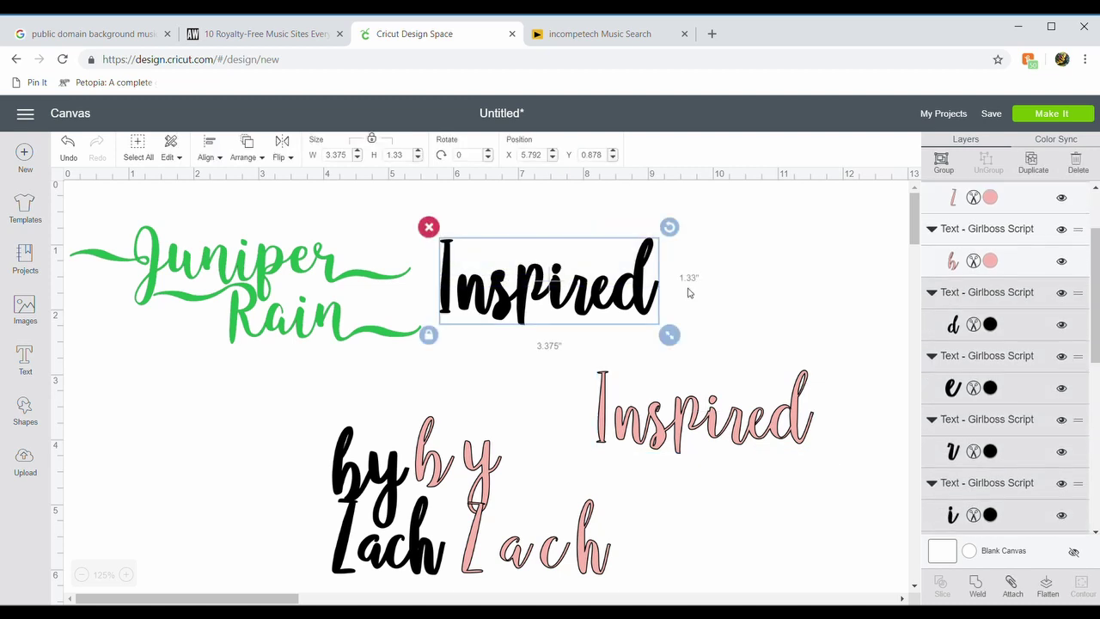
click(977, 590)
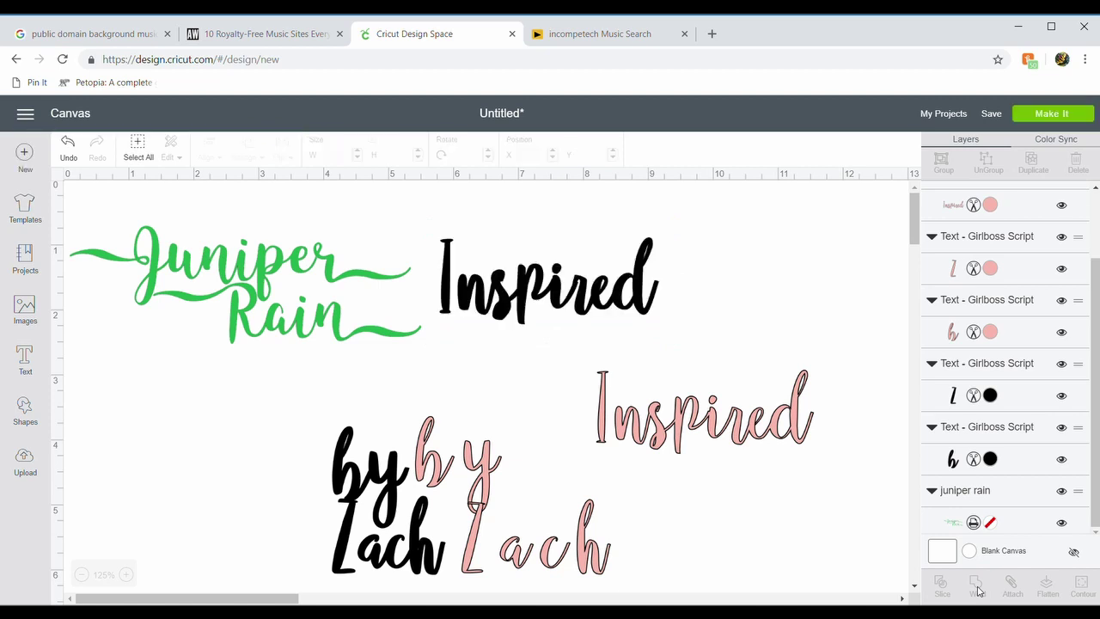
drag(515, 284, 583, 292)
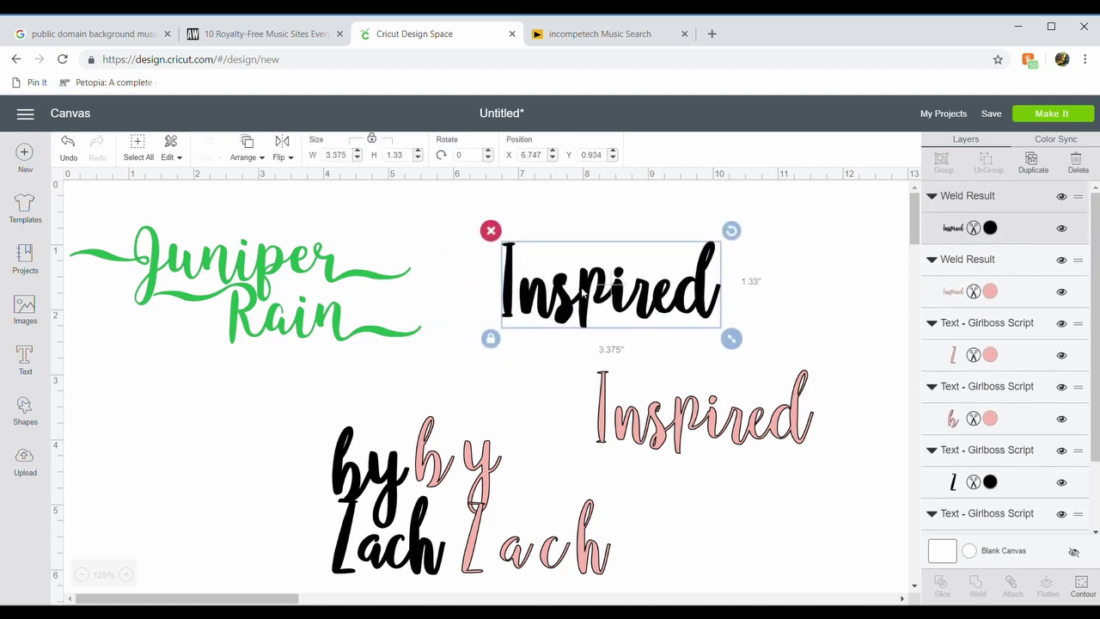
Step: Bring the pink "Inspired" to the front and place it over the bold black "Inspired"
drag(677, 430, 454, 229)
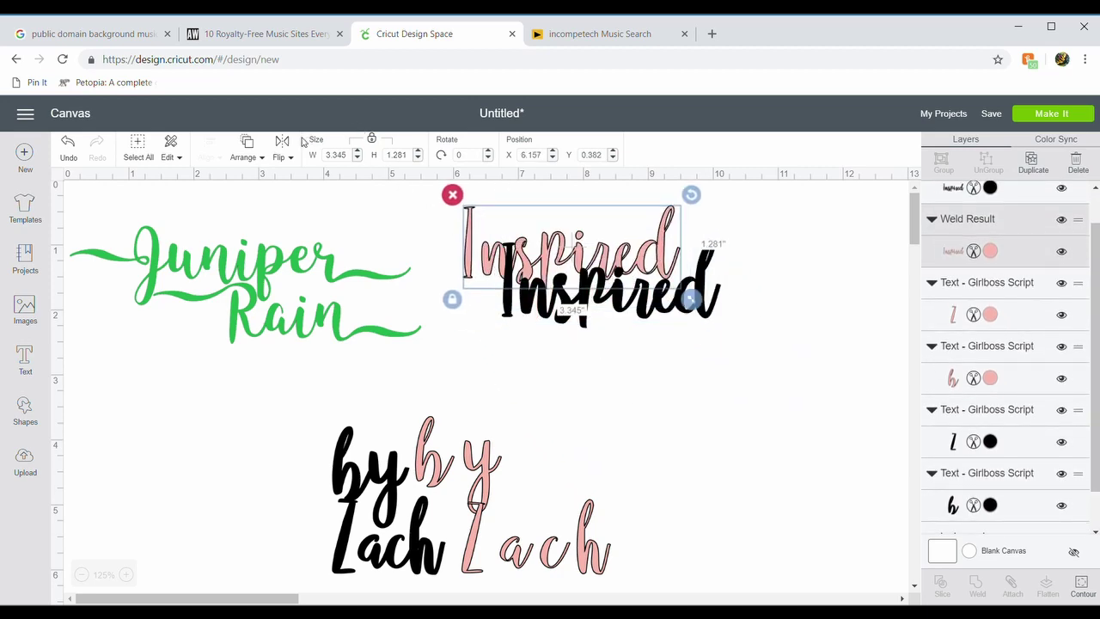
click(248, 154)
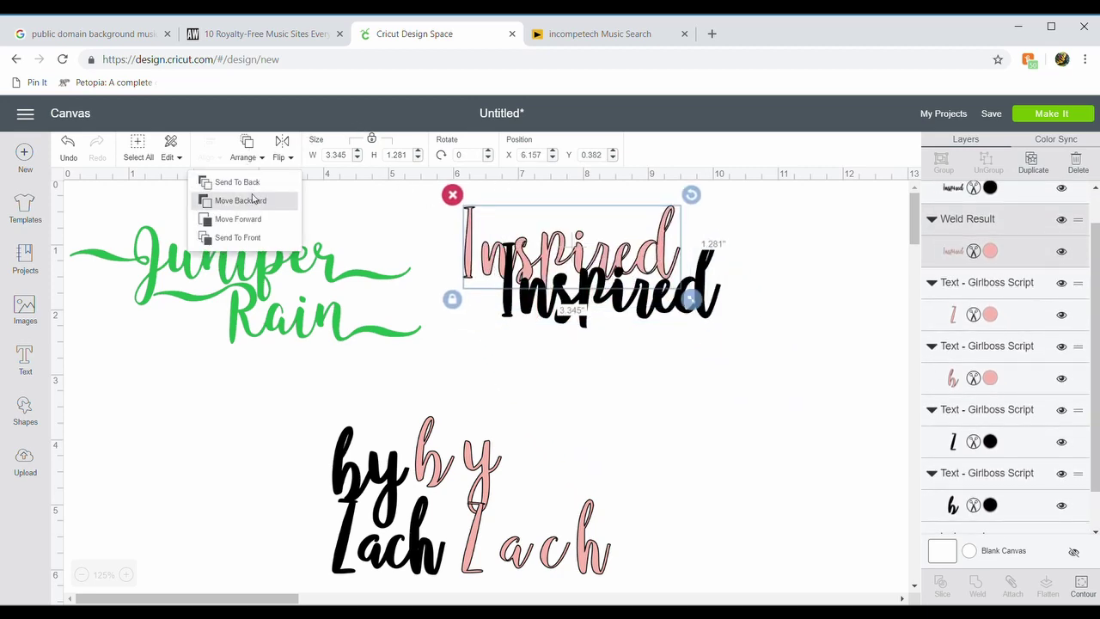
click(258, 237)
drag(550, 264, 589, 302)
click(599, 386)
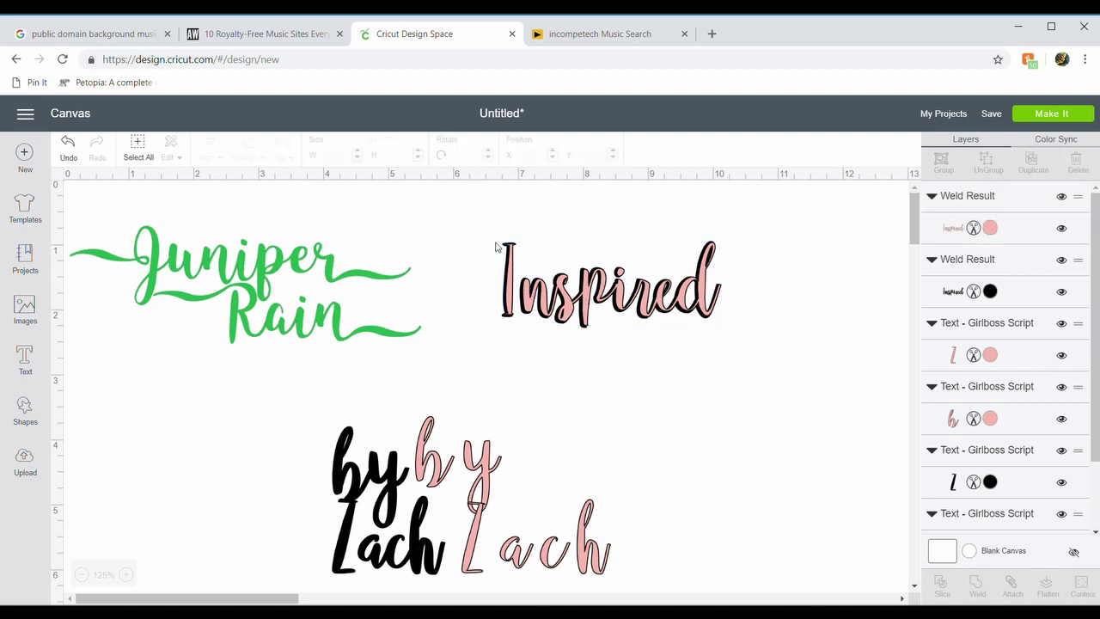
Step: Group the pink and black "Inspired" layers, flatten them into one printable image, and clear the selection
drag(481, 214, 755, 375)
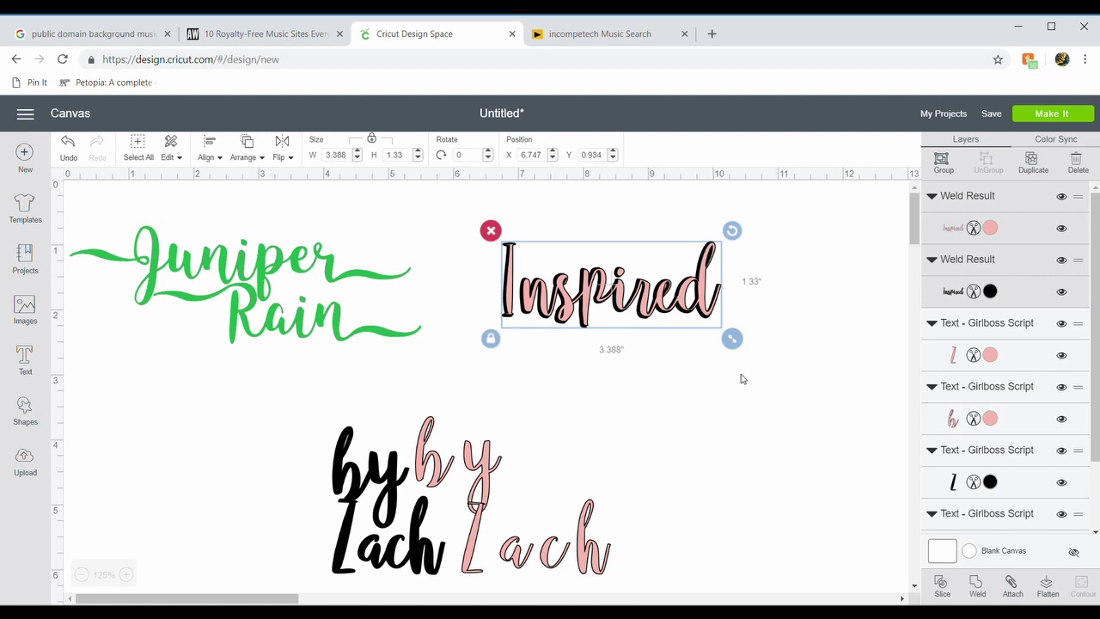
click(941, 164)
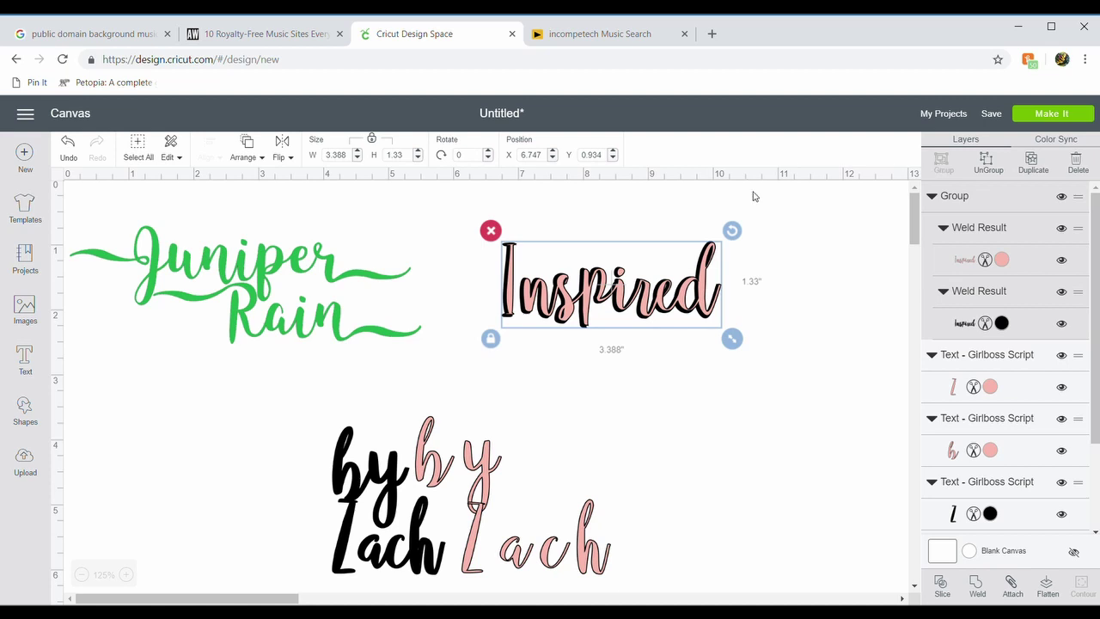
click(1047, 586)
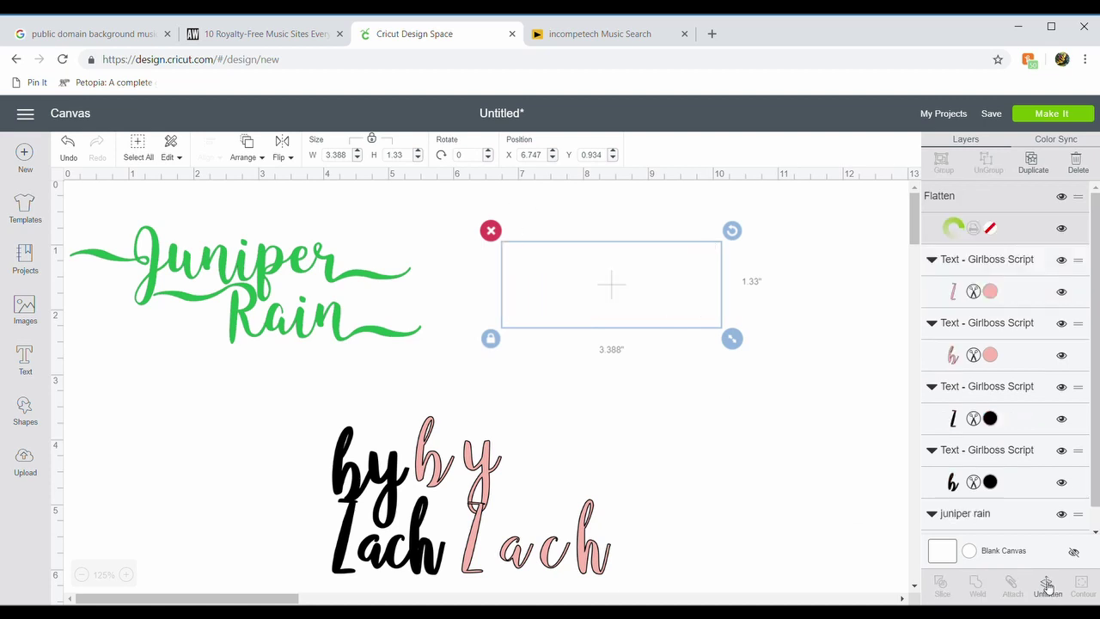
click(687, 497)
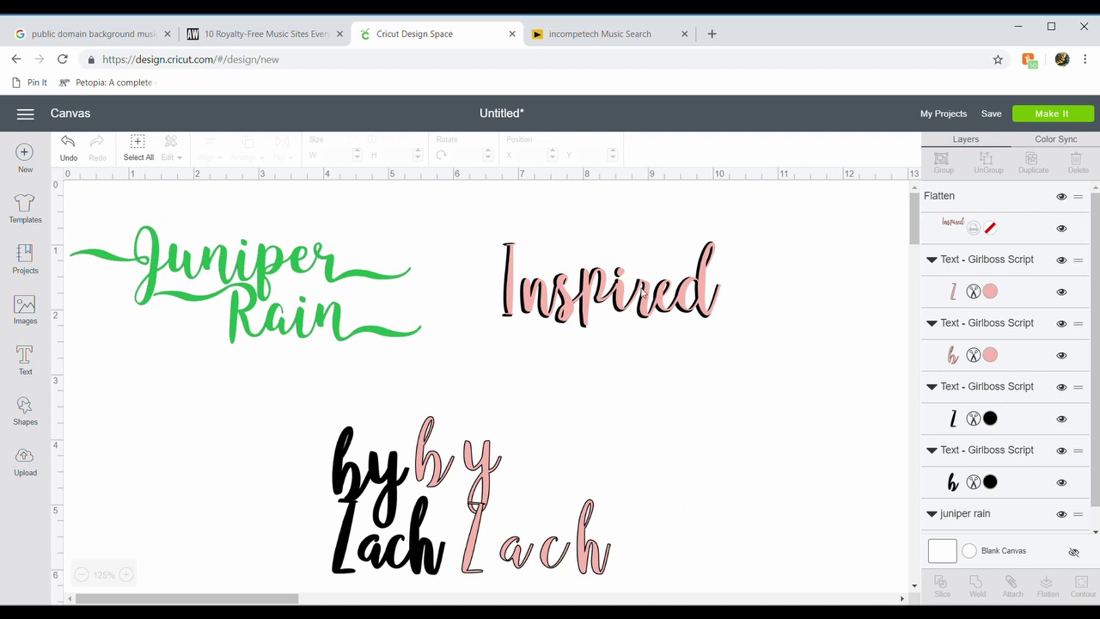
Step: Move the flattened "Inspired" below the green lettering and place the black and pink "by" texts side by side in the freed space
drag(642, 292, 239, 405)
drag(383, 466, 531, 308)
drag(480, 467, 654, 342)
Step: Bring the pink "by" to the front and ungroup both the pink and black "by" texts to letters
click(248, 156)
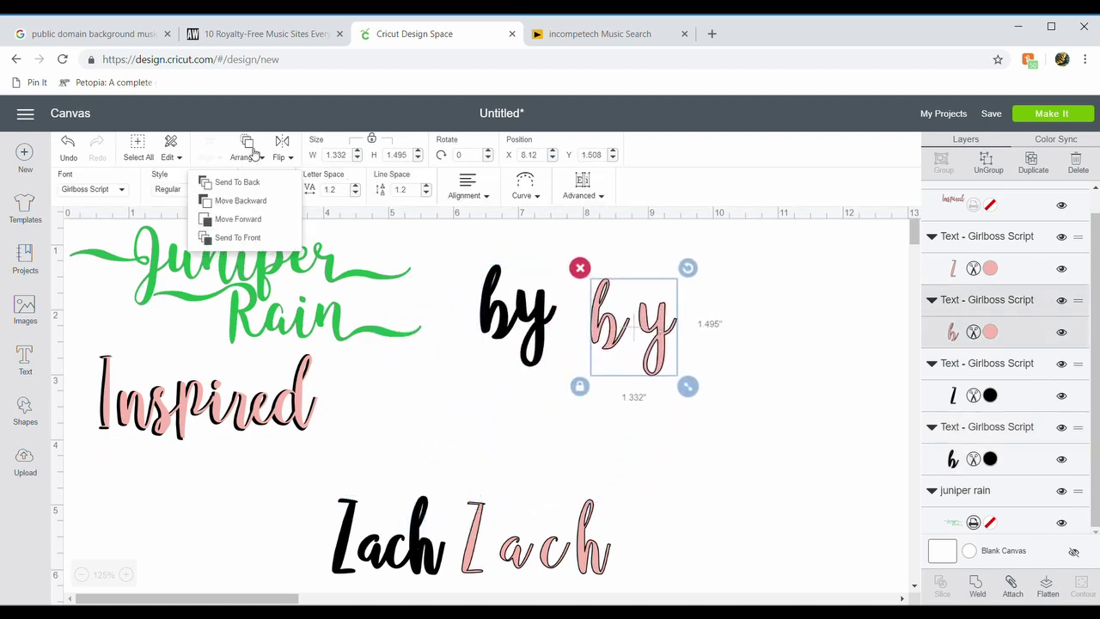
click(253, 238)
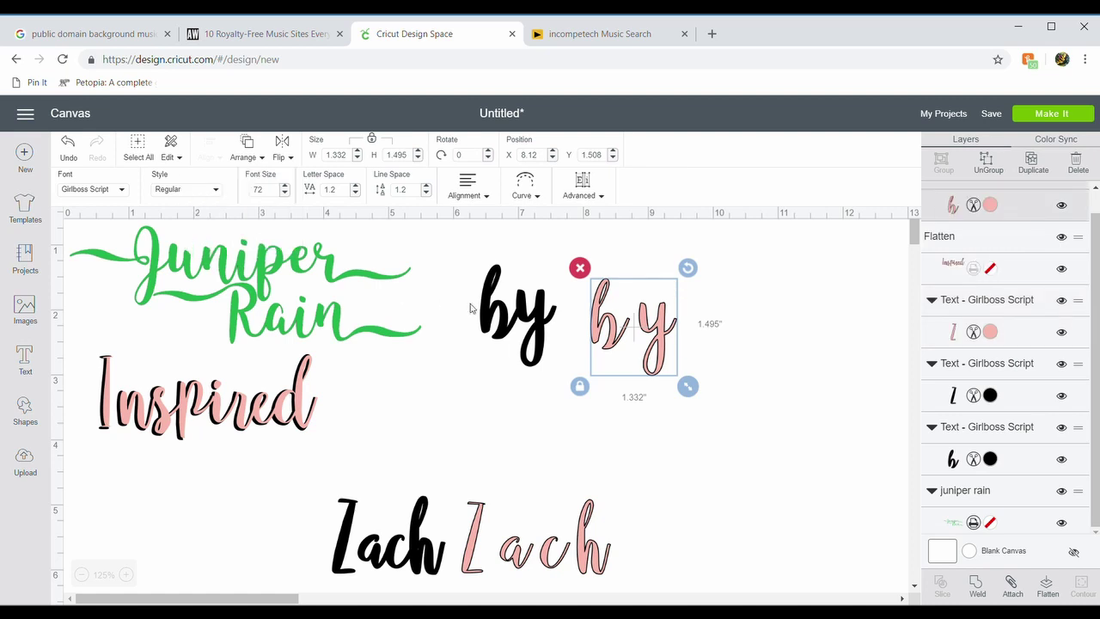
click(583, 187)
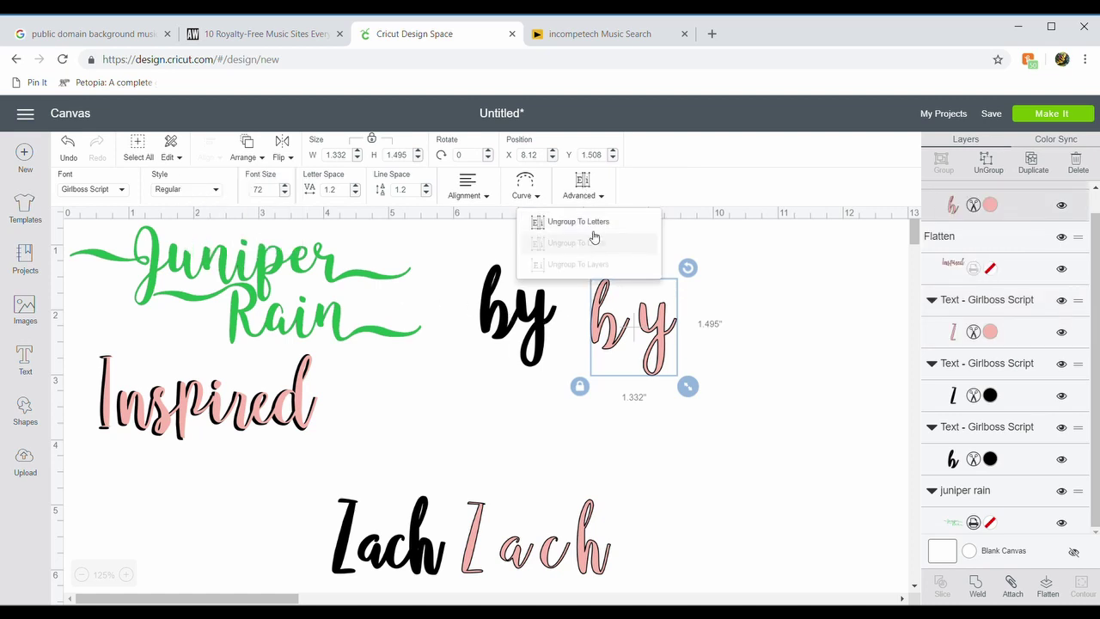
click(587, 224)
click(508, 303)
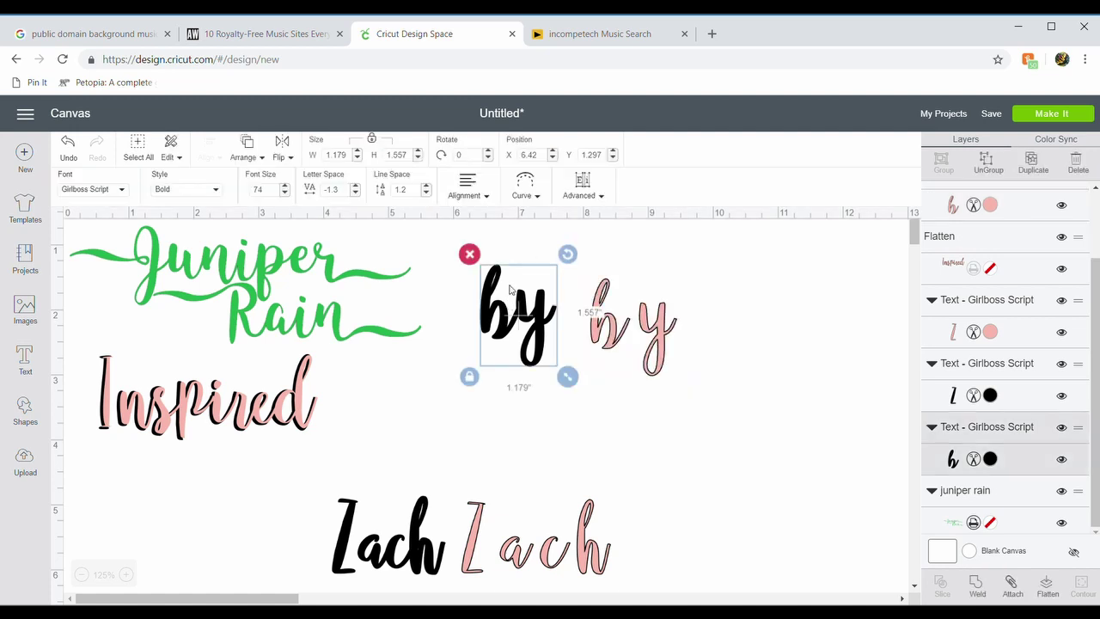
click(582, 187)
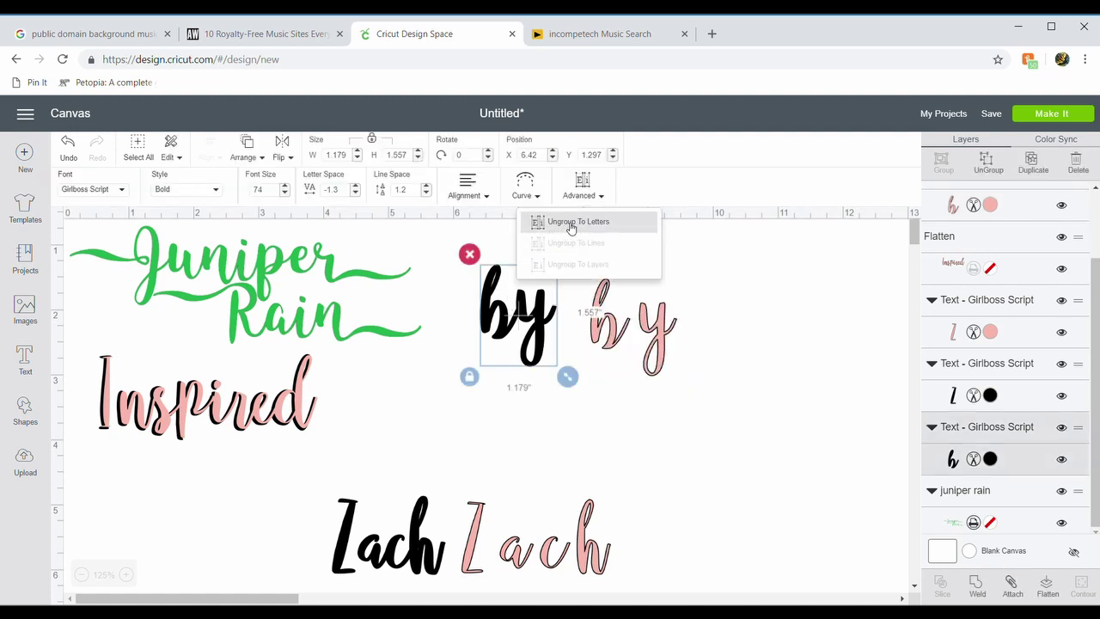
click(572, 225)
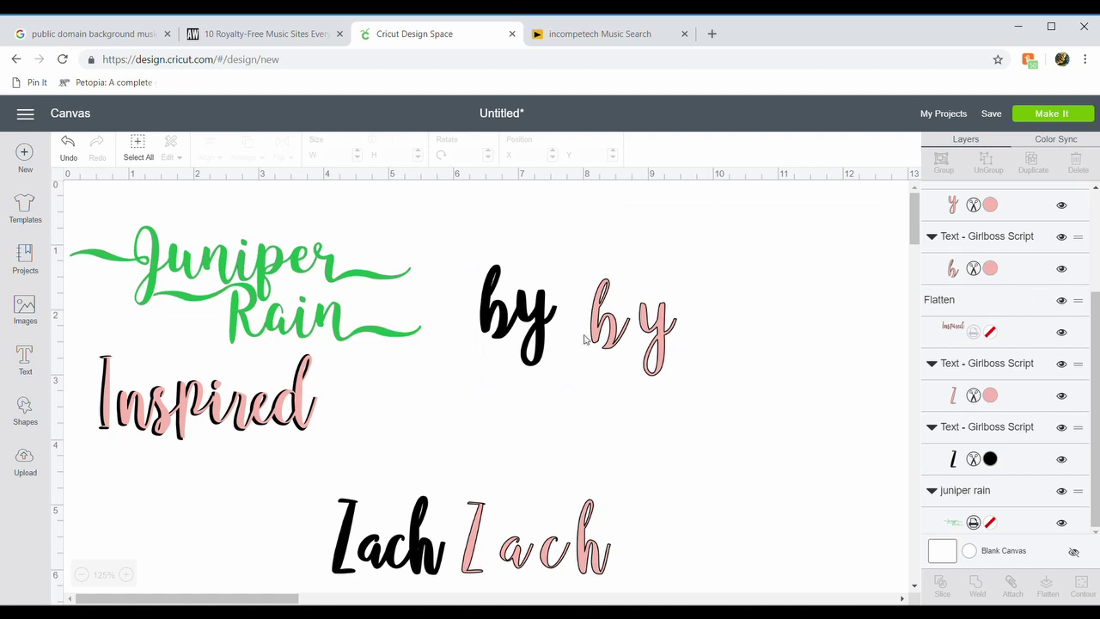
Step: Place the pink "b" in front over the bold black "b" and center the two letters on each other
drag(601, 331, 487, 320)
click(250, 155)
click(268, 236)
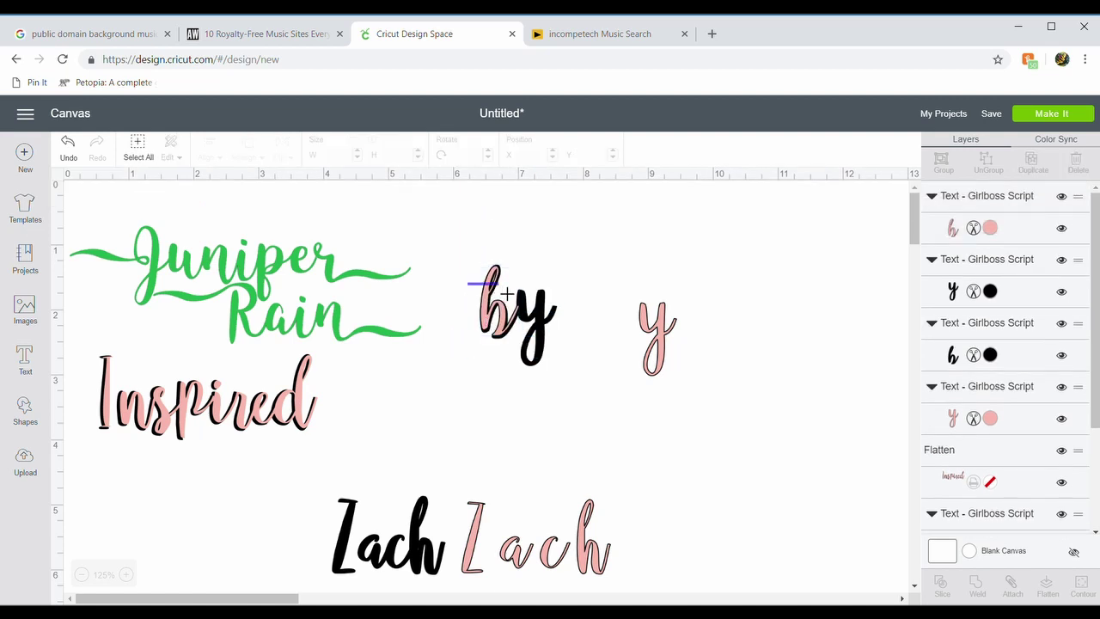
click(500, 290)
click(213, 155)
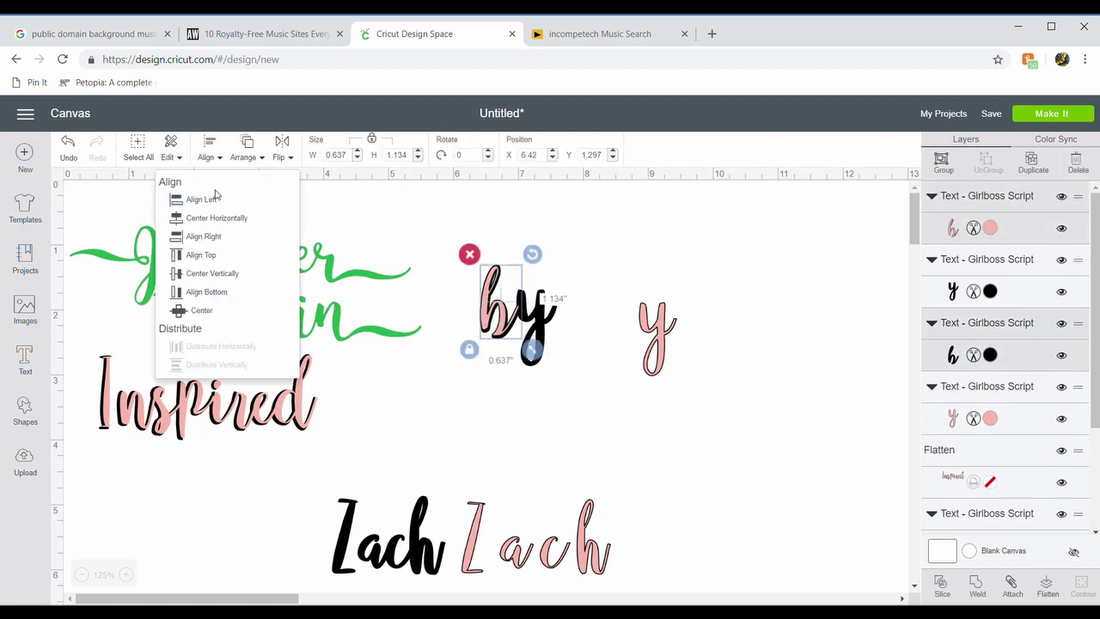
click(212, 311)
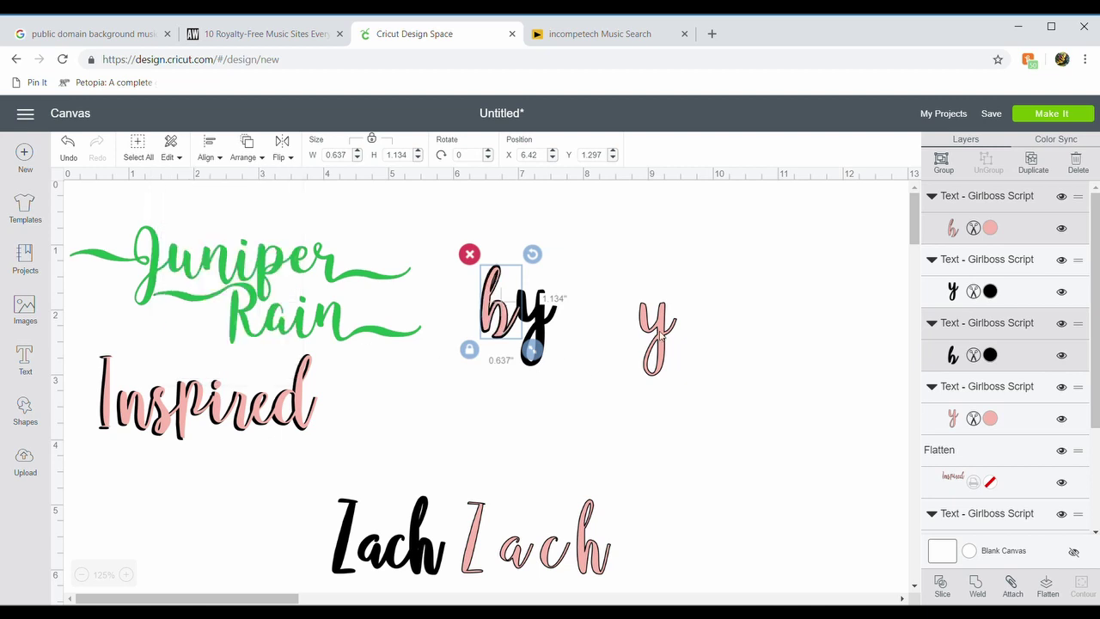
Step: Place the pink "y" in front over the bold black "y", center the pair, and clear the selection
drag(659, 335, 543, 329)
right_click(548, 331)
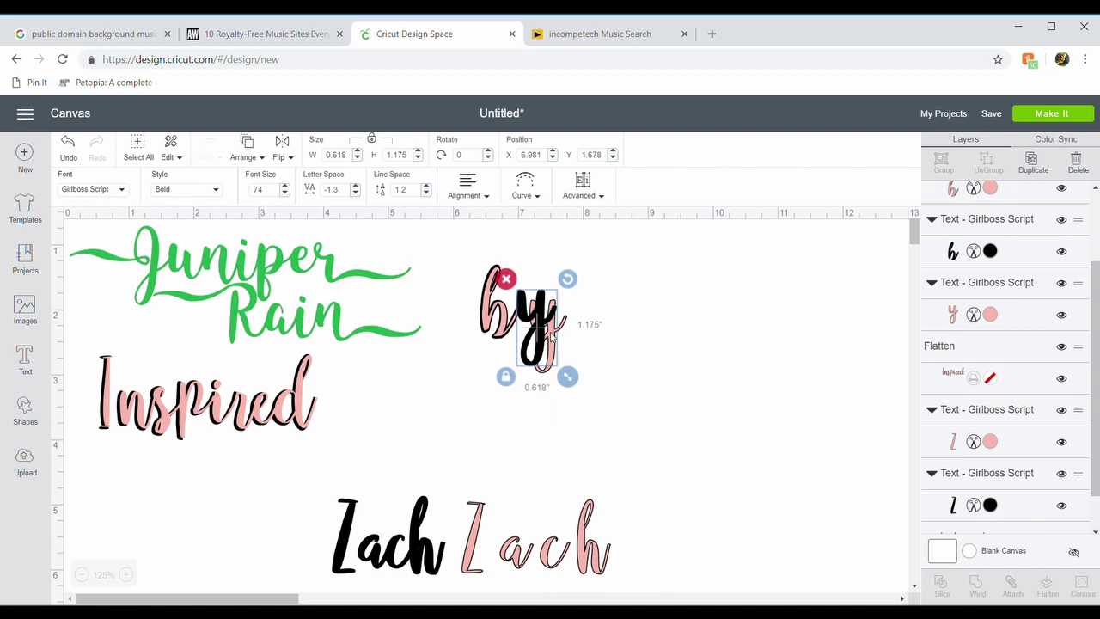
click(594, 342)
drag(559, 335, 529, 334)
right_click(613, 362)
click(637, 464)
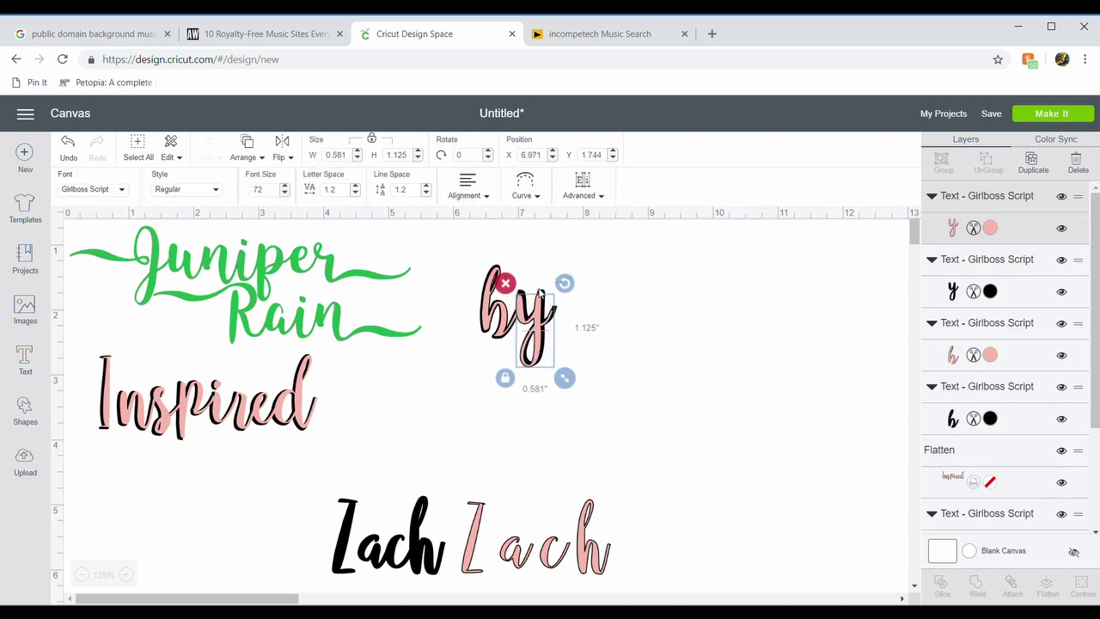
drag(540, 282, 557, 326)
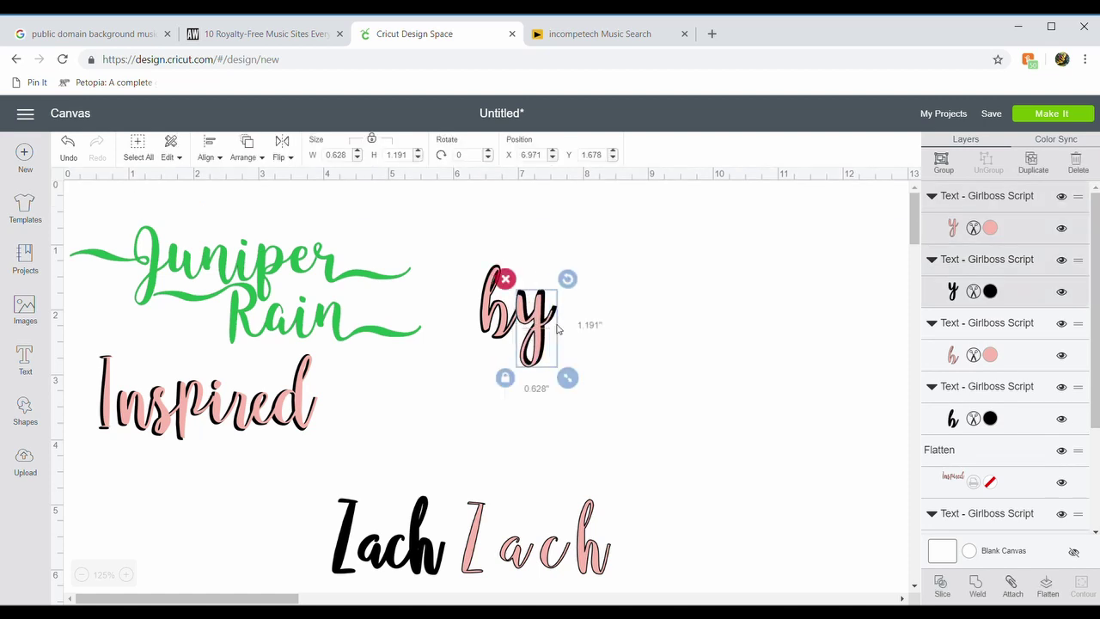
click(206, 158)
click(202, 310)
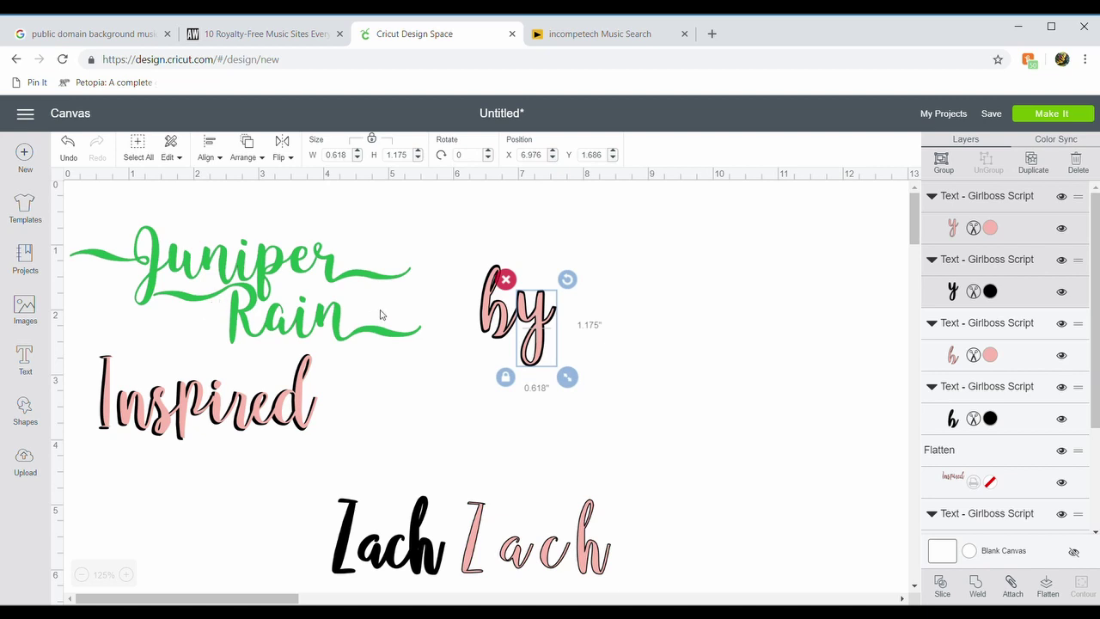
click(628, 342)
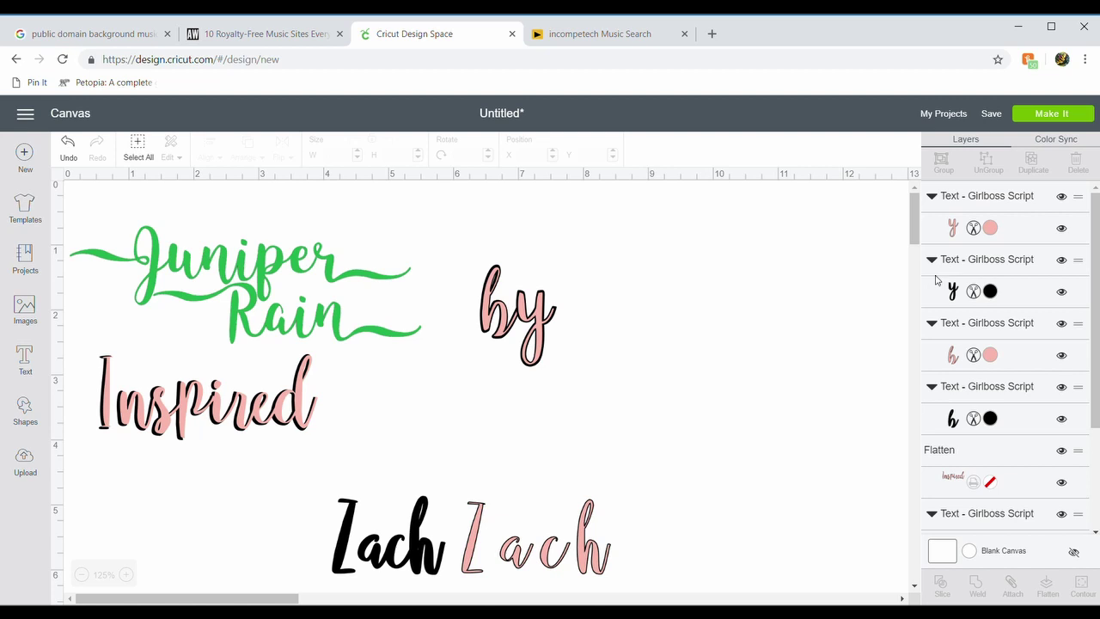
Step: Weld the pink "b" and "y" into one shape and move it beside the black "by"
click(985, 200)
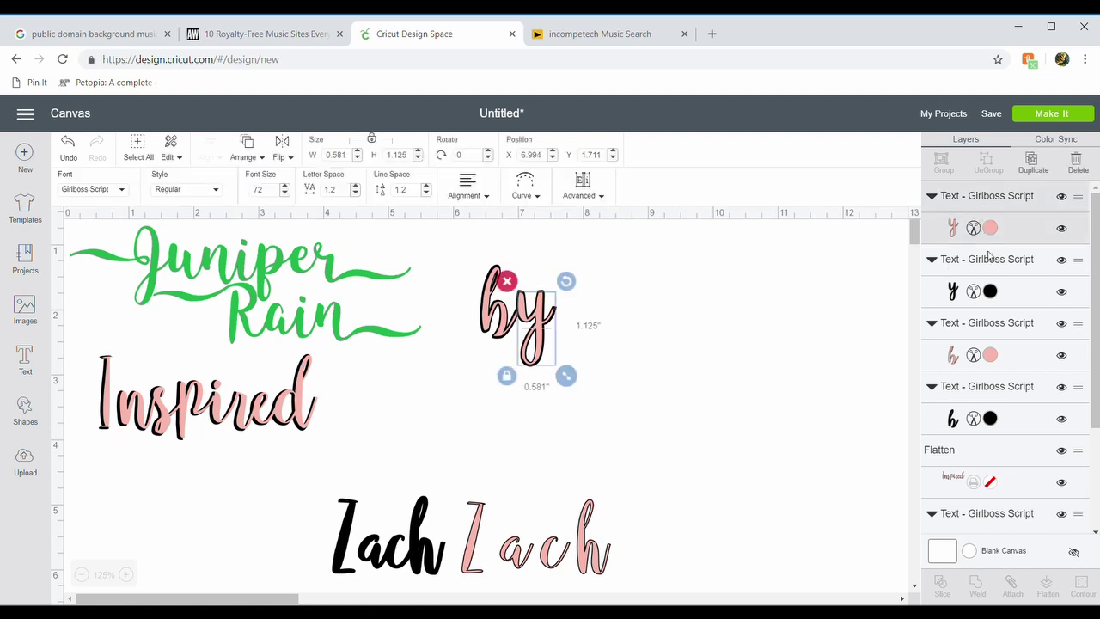
shift+click(1004, 324)
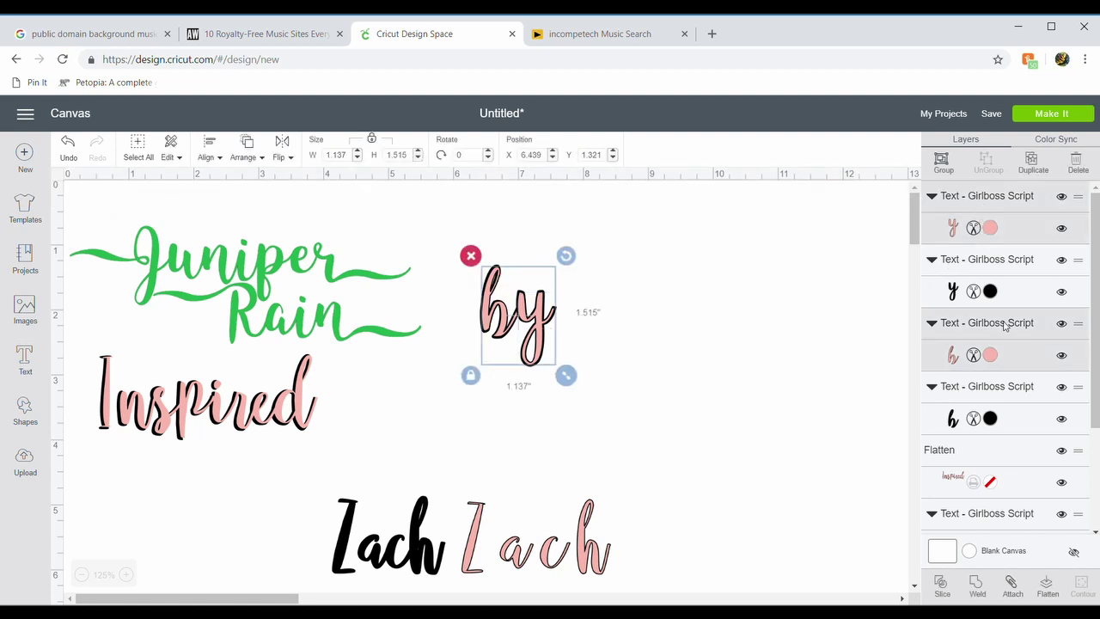
click(977, 584)
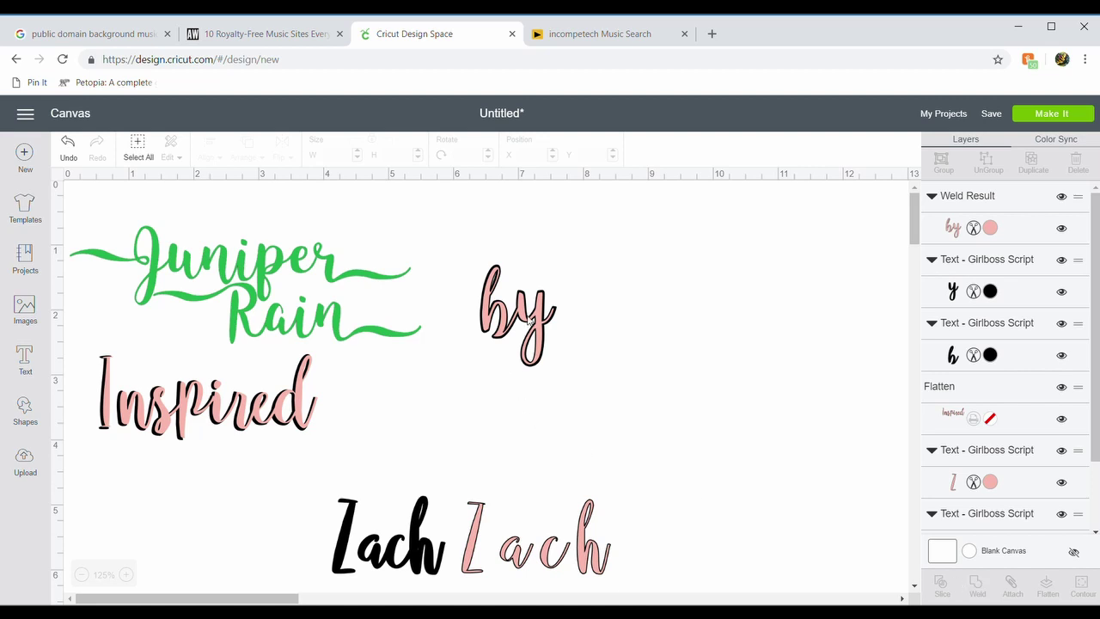
drag(537, 322, 654, 319)
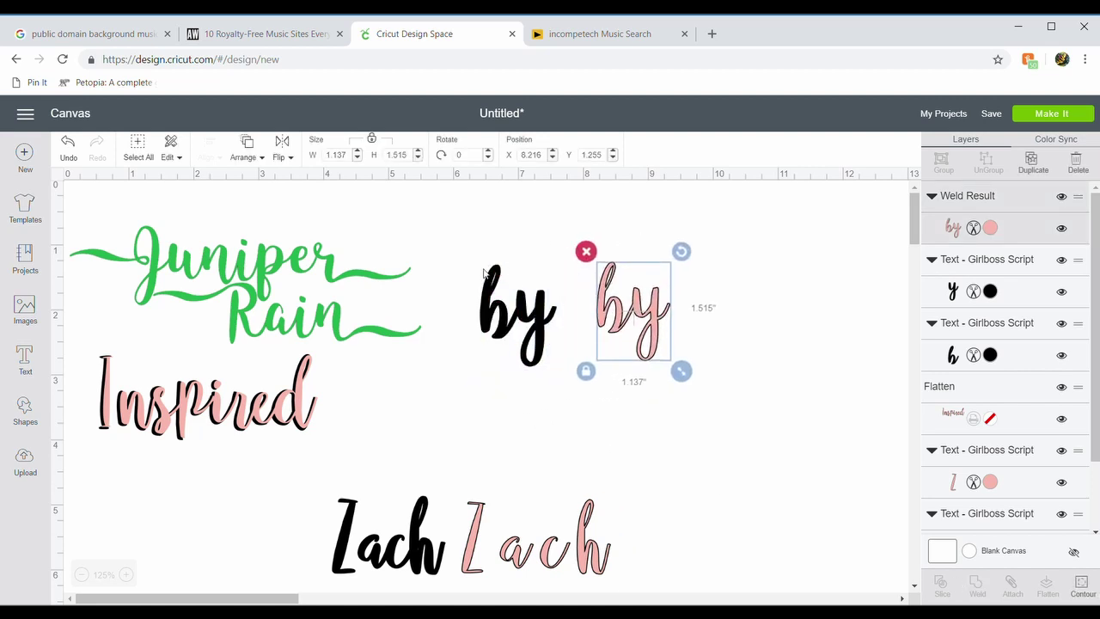
Step: Weld the bold black "b" and "y" letters into one shape and move it beside the pink "by"
drag(475, 262, 551, 346)
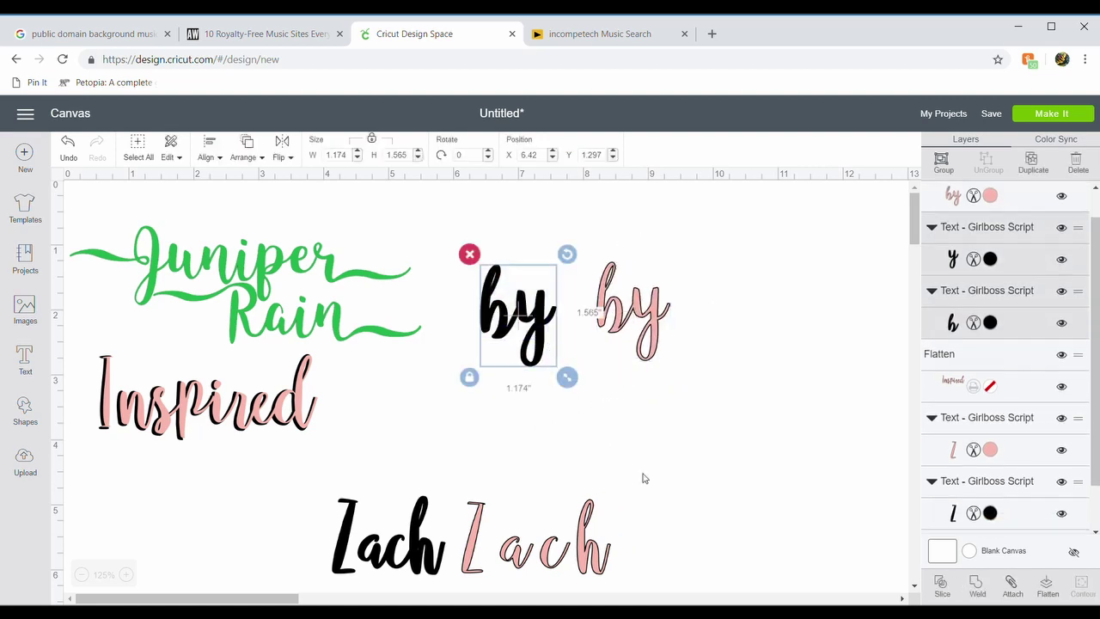
click(71, 147)
drag(462, 273, 563, 376)
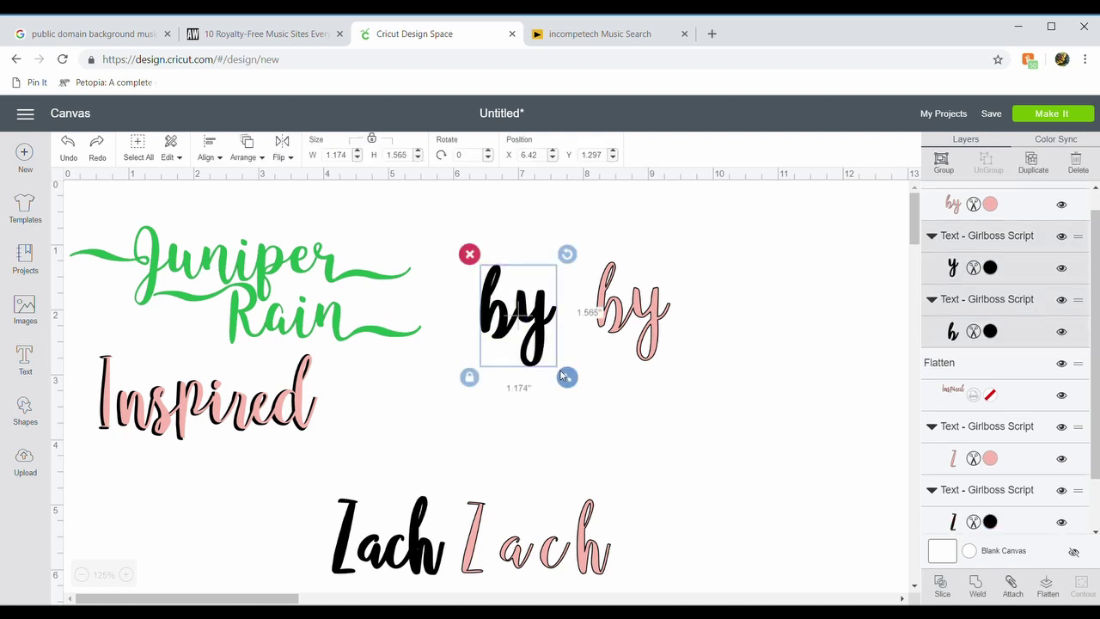
click(977, 585)
click(530, 323)
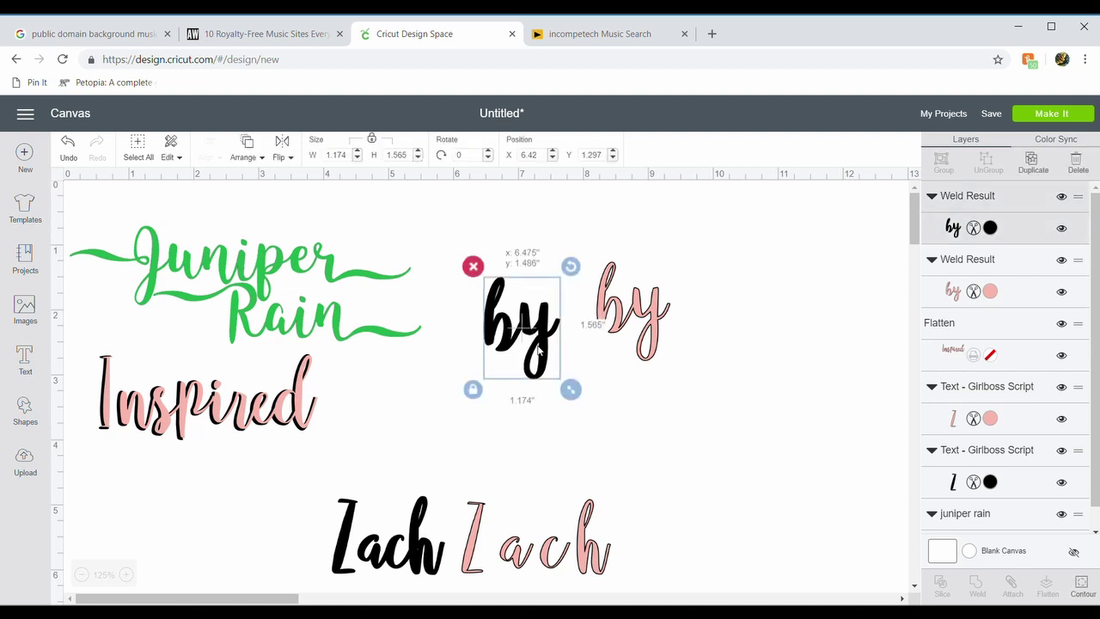
Step: Move the pink welded "by" forward, lay it slightly offset over the black "by" as a shadow effect, and clear the selection
drag(640, 339, 581, 307)
right_click(582, 306)
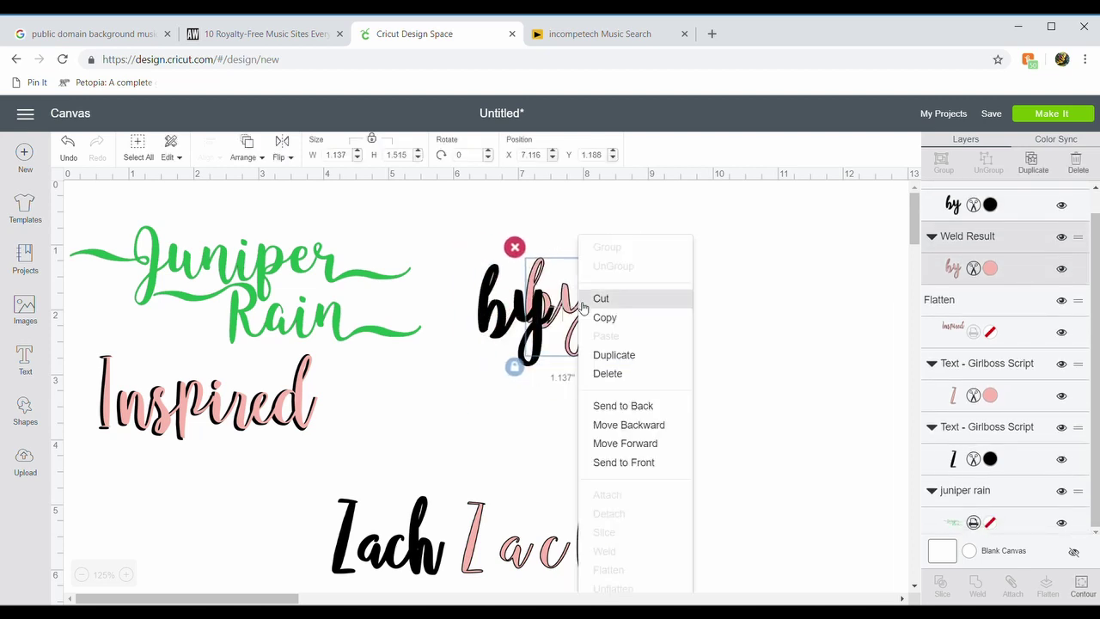
click(640, 442)
drag(547, 305, 496, 314)
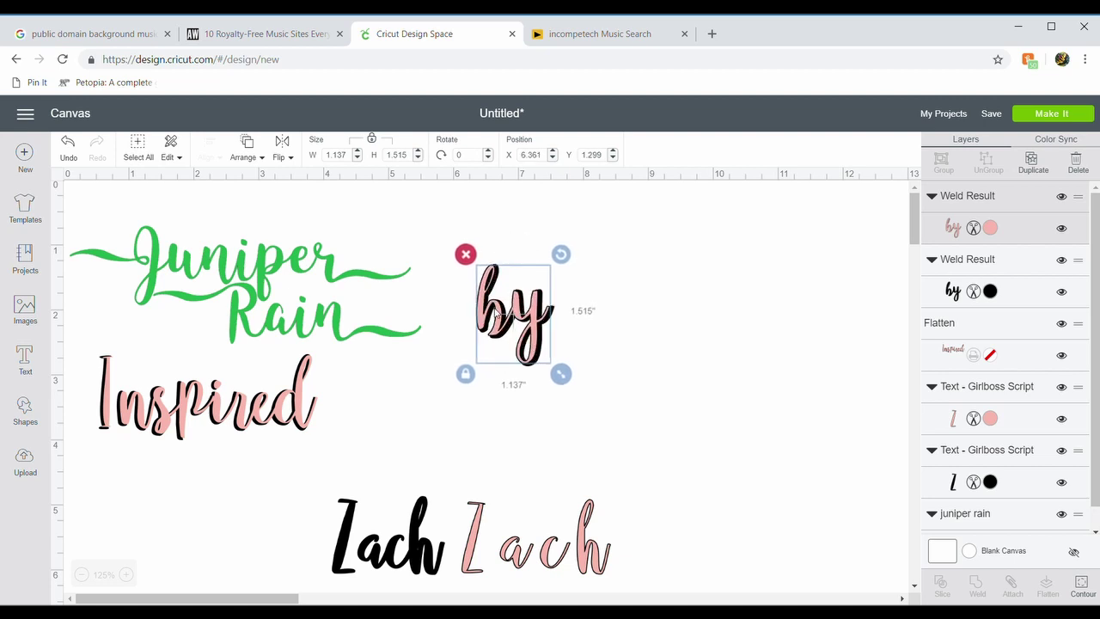
click(629, 417)
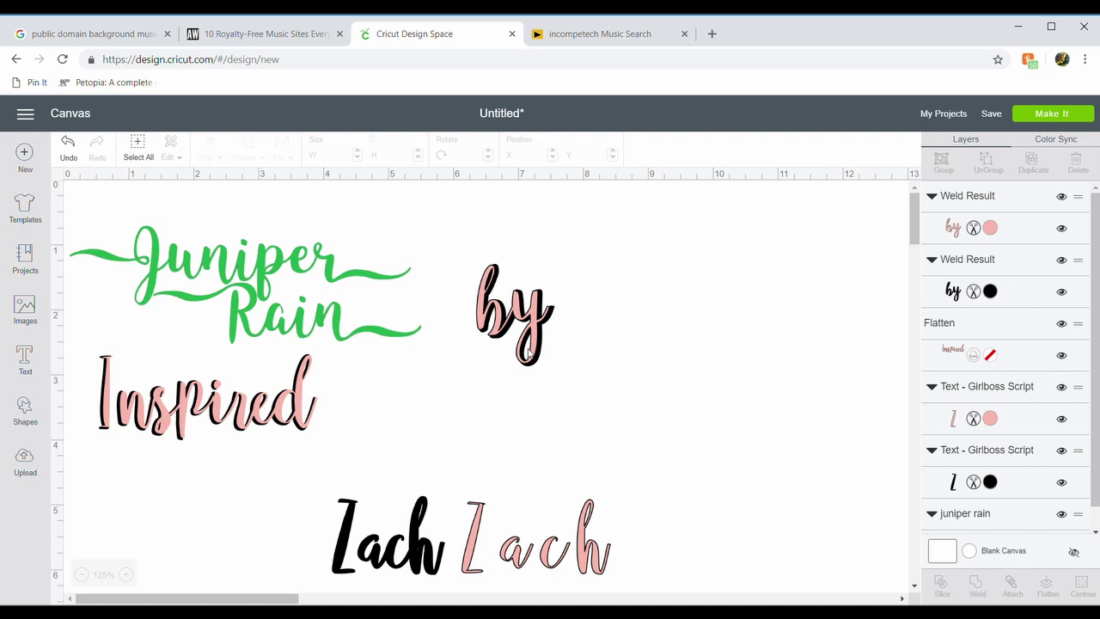
Step: Hide the inner contours of both the "b" and the "y" in the black welded "by"
click(989, 292)
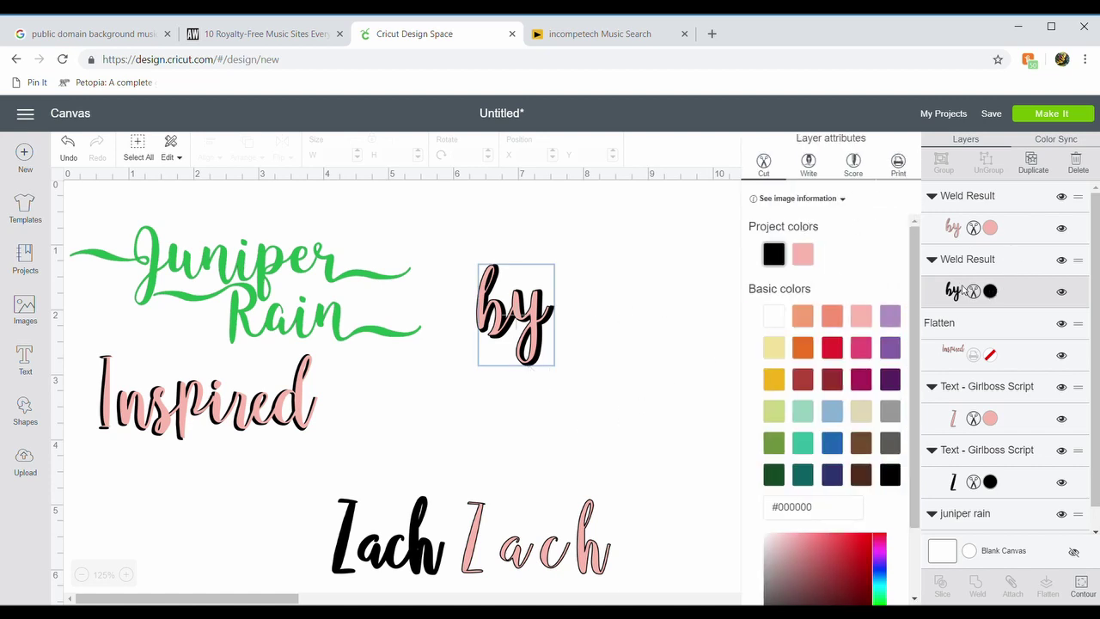
click(1082, 586)
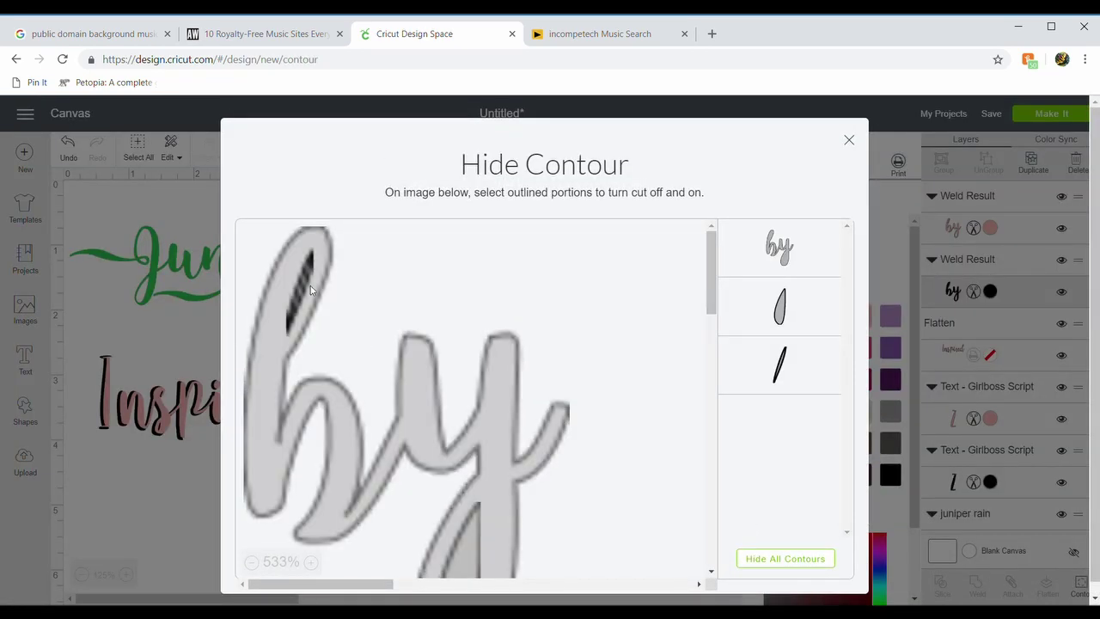
click(304, 284)
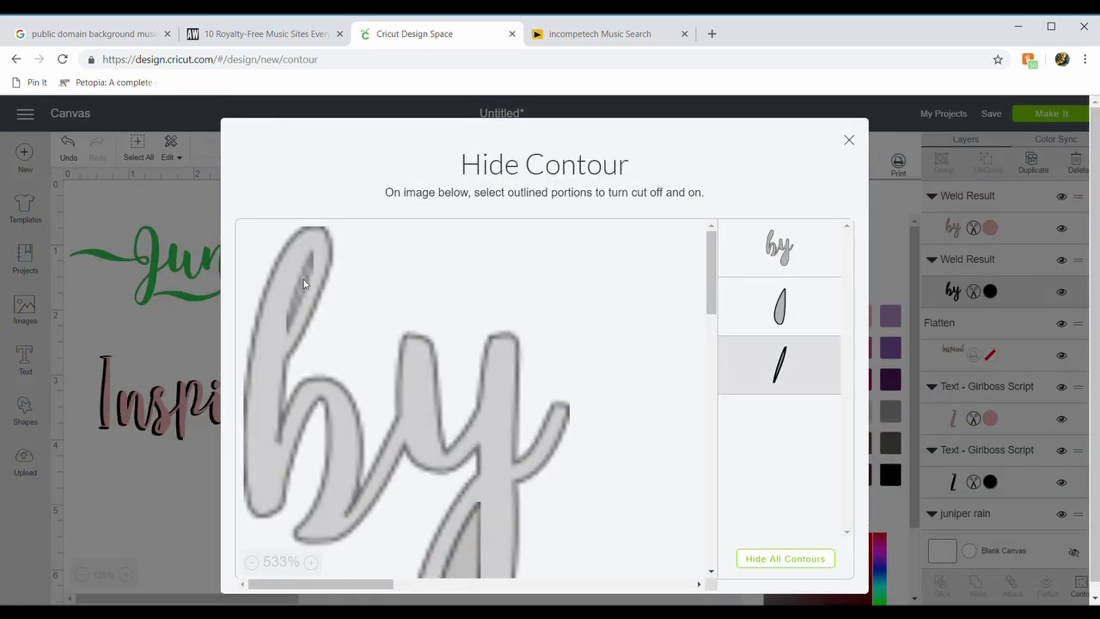
click(467, 564)
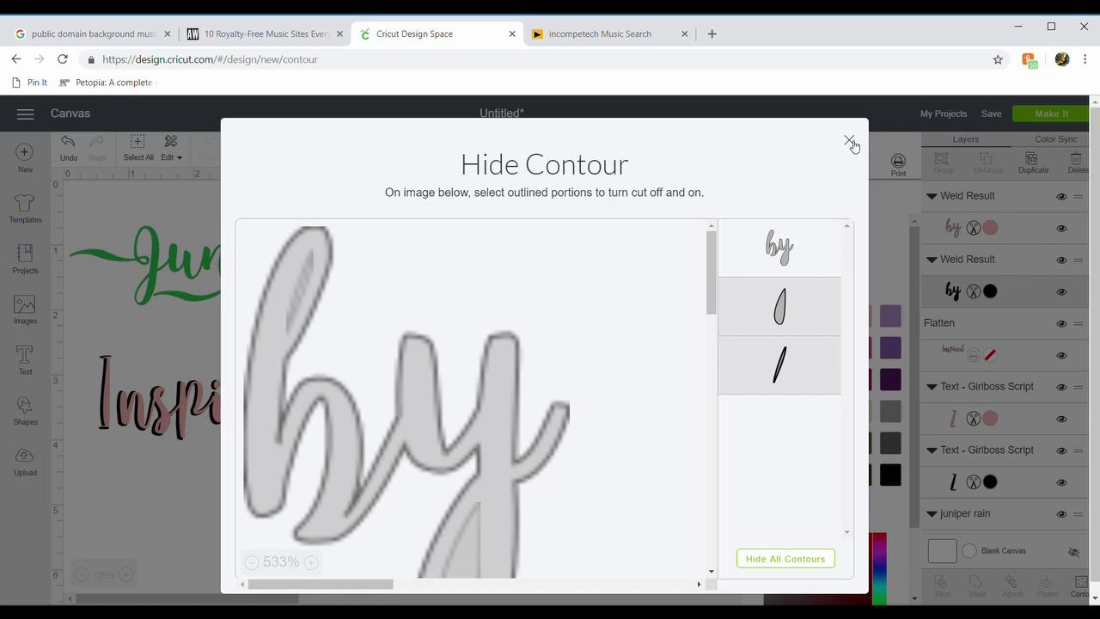
click(849, 140)
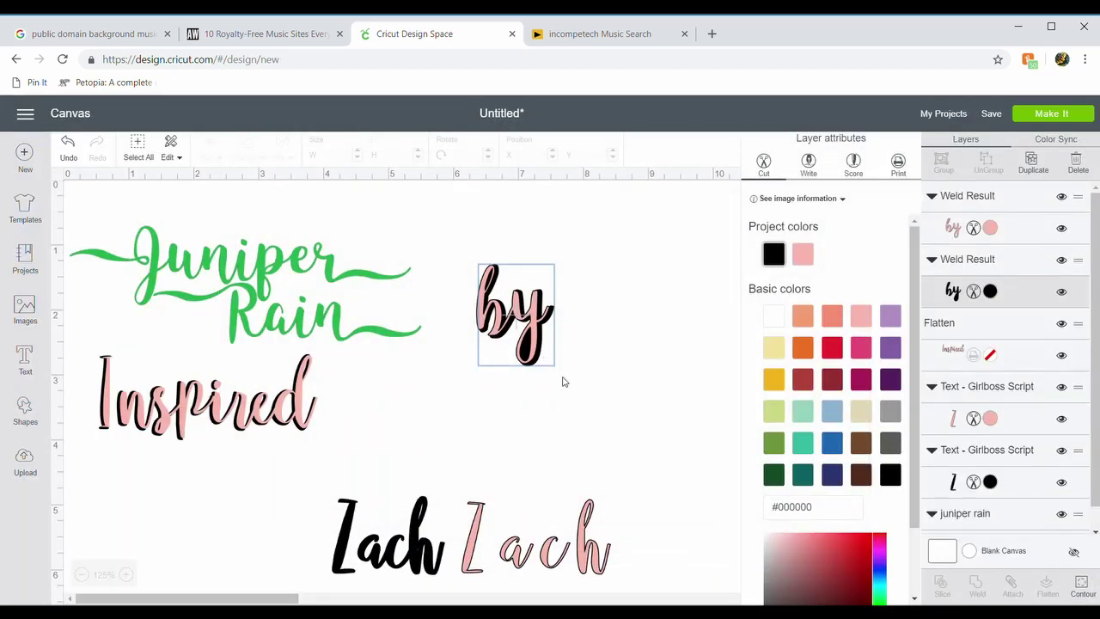
Step: Turn the inner loop contour of the "y" back on in the black welded "by"
click(1083, 590)
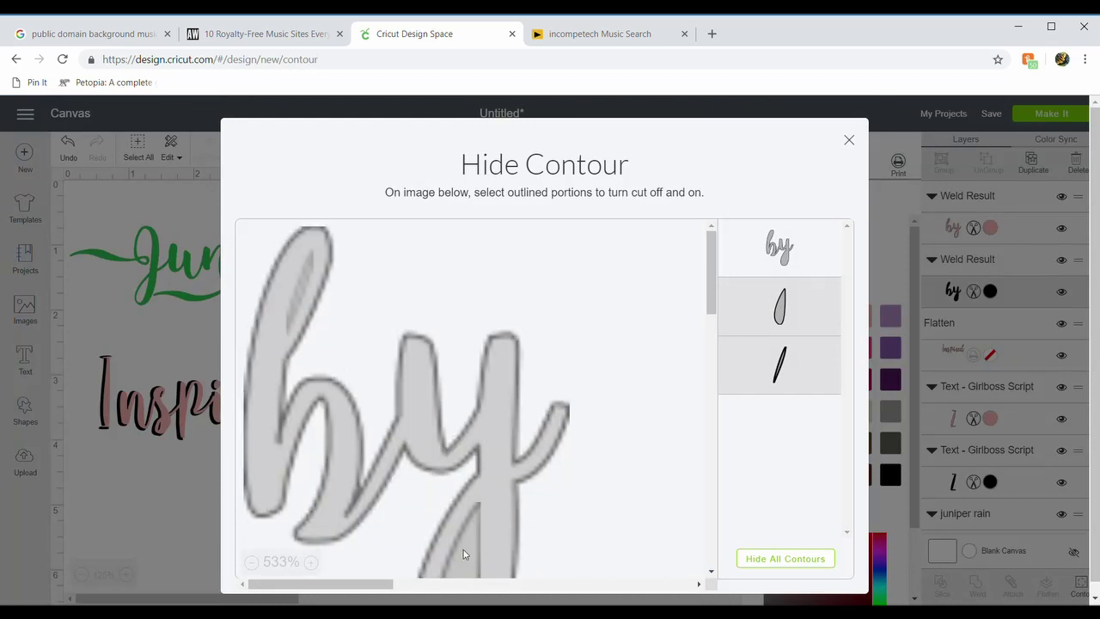
click(462, 554)
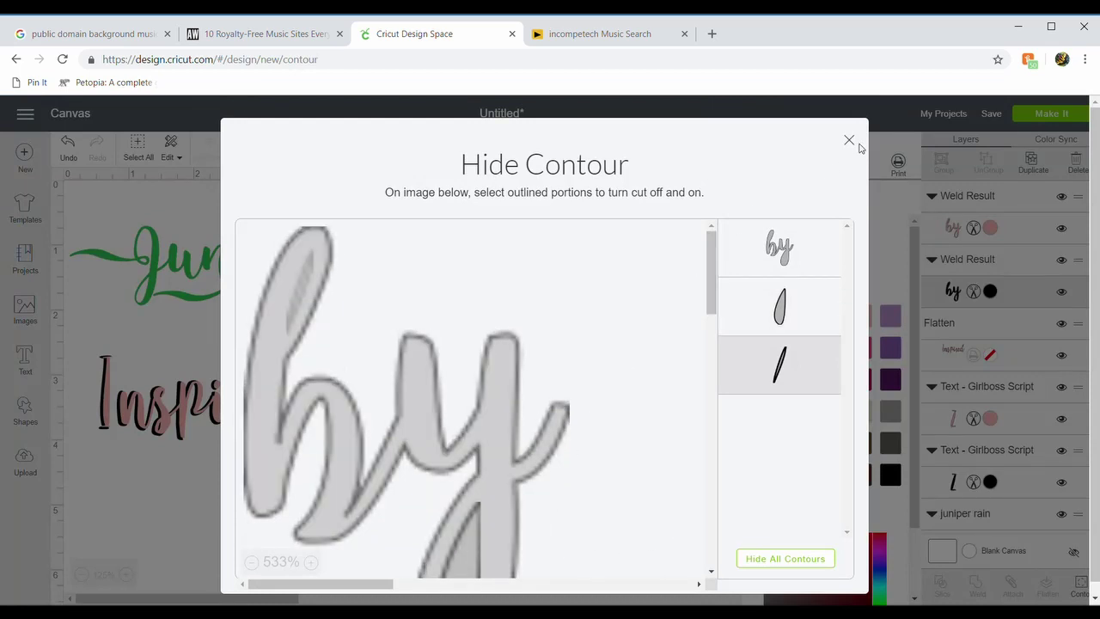
click(849, 141)
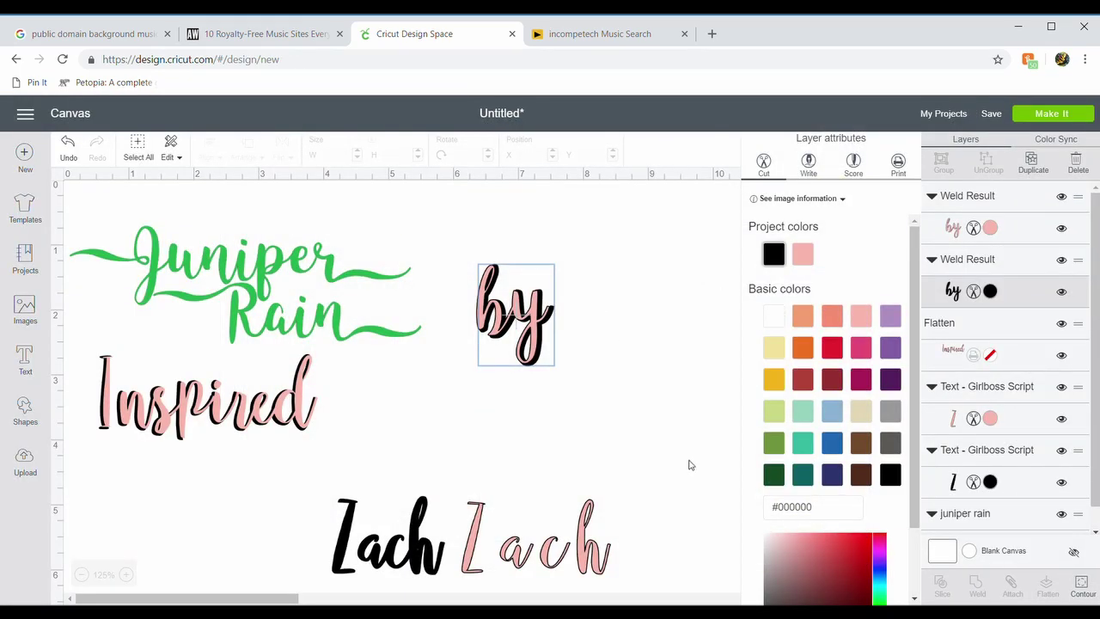
Step: Group and flatten the layered pink and black "by" and place it directly after the word "Inspired"
drag(438, 264, 609, 403)
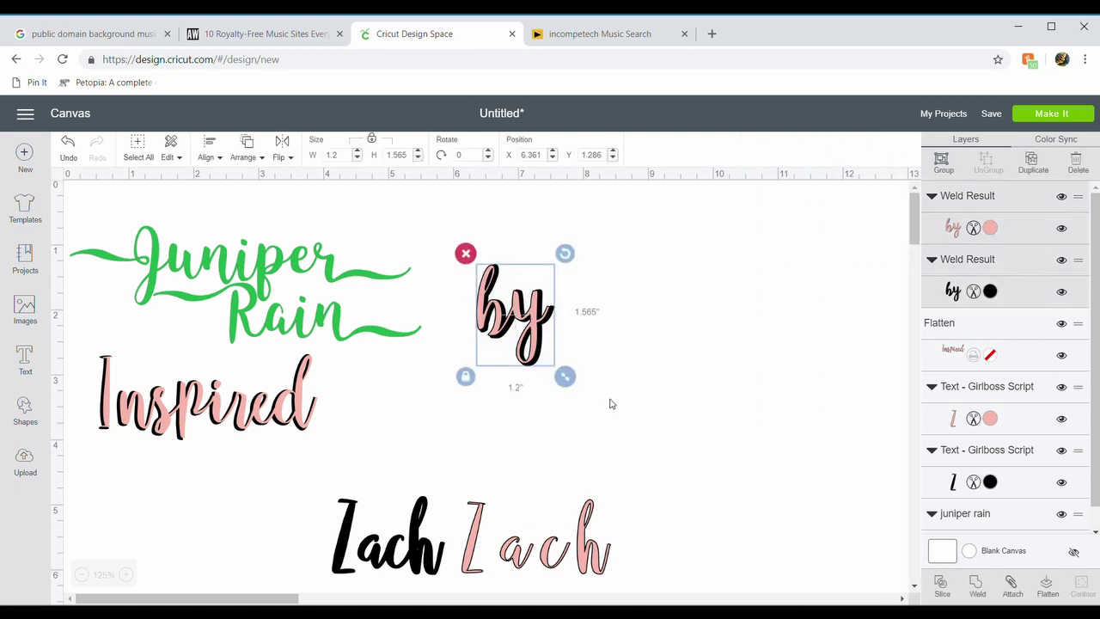
click(943, 164)
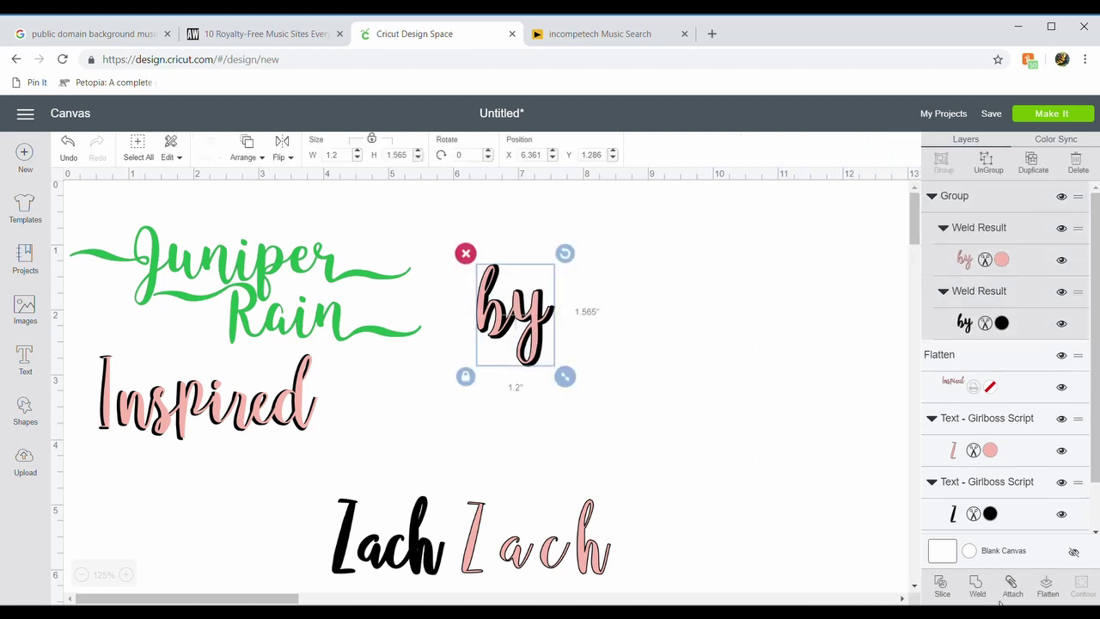
click(1046, 587)
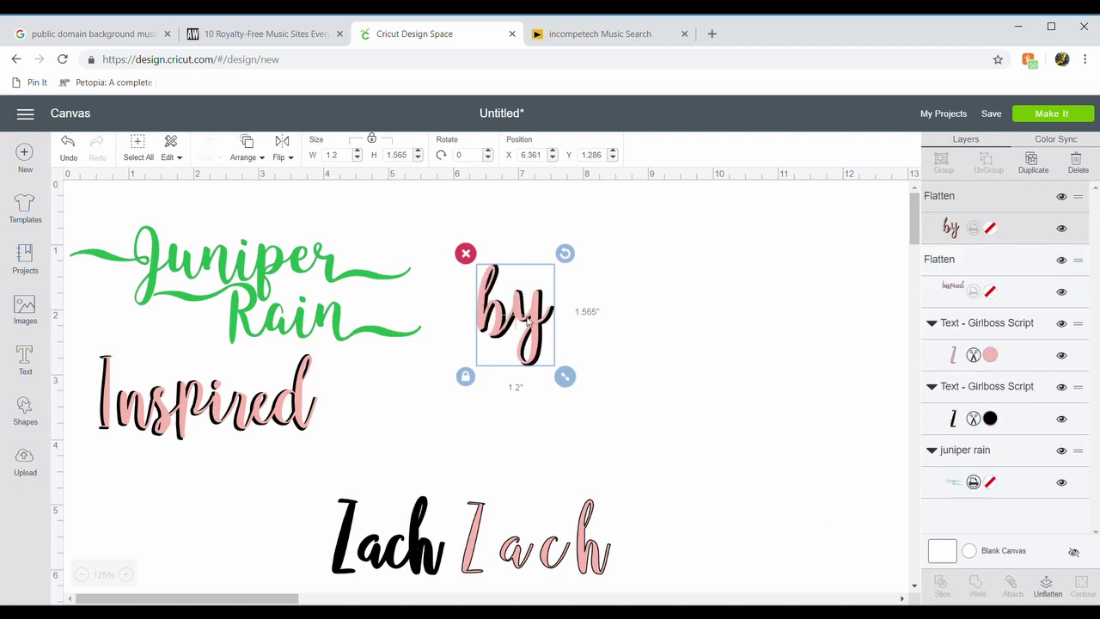
drag(527, 320, 387, 415)
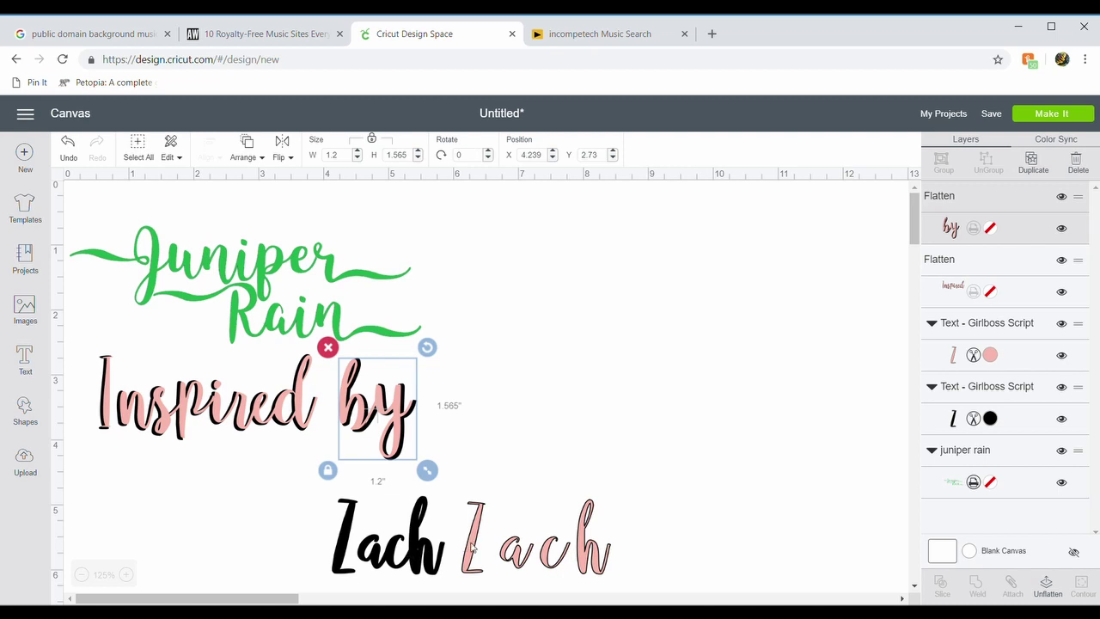
Step: Move the pink and black name texts to the empty canvas area, pink below black, and ungroup both to letters
drag(473, 547, 558, 284)
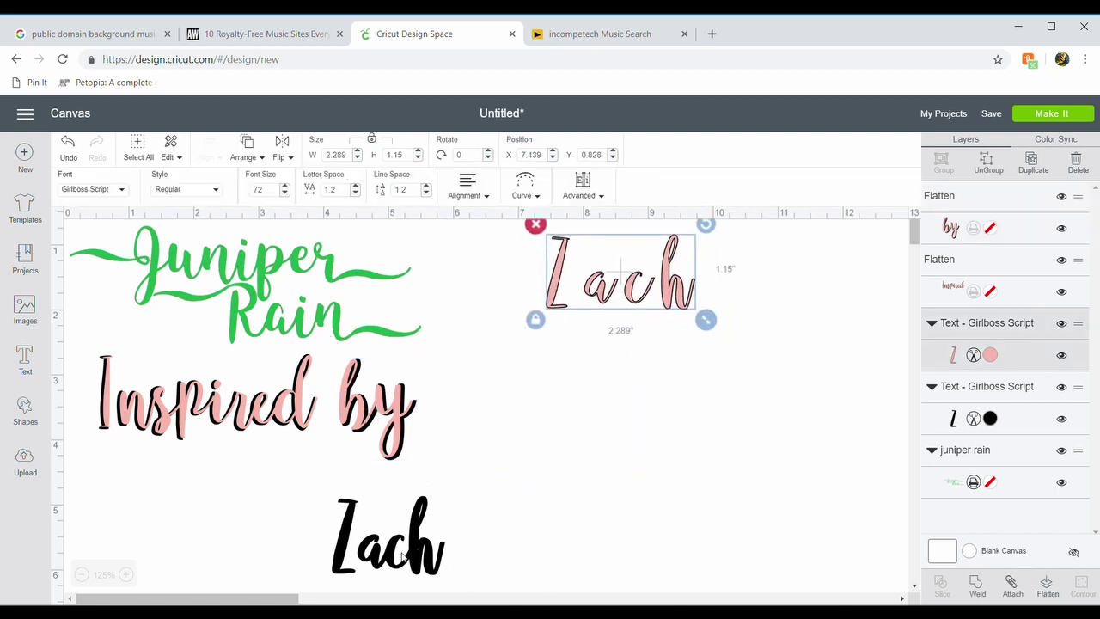
drag(404, 556, 616, 409)
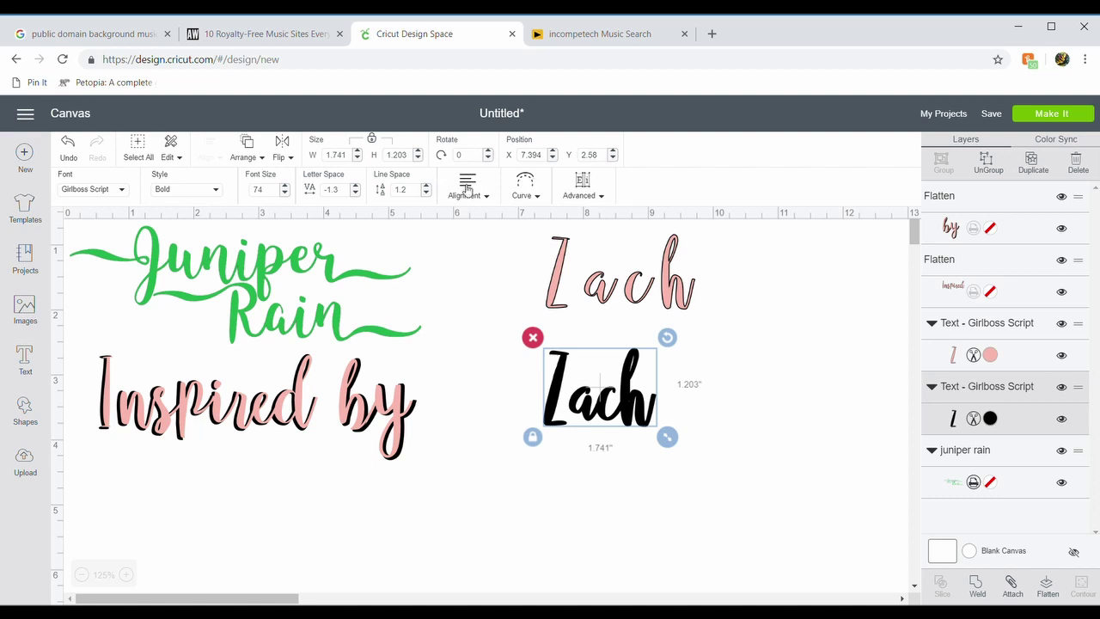
click(574, 198)
click(562, 222)
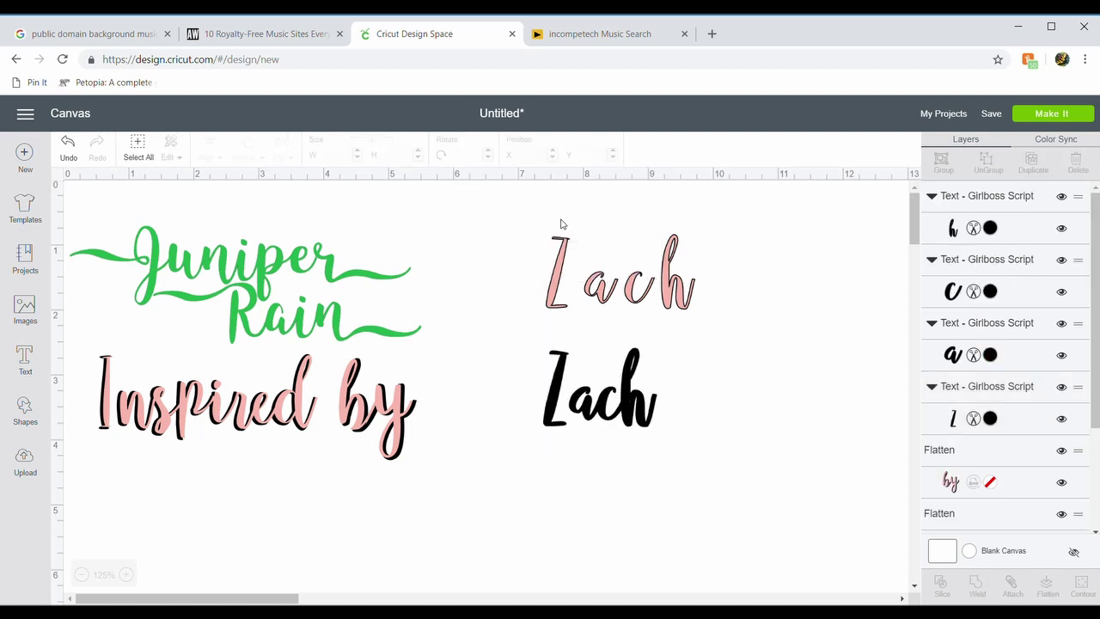
drag(558, 255, 558, 490)
click(584, 185)
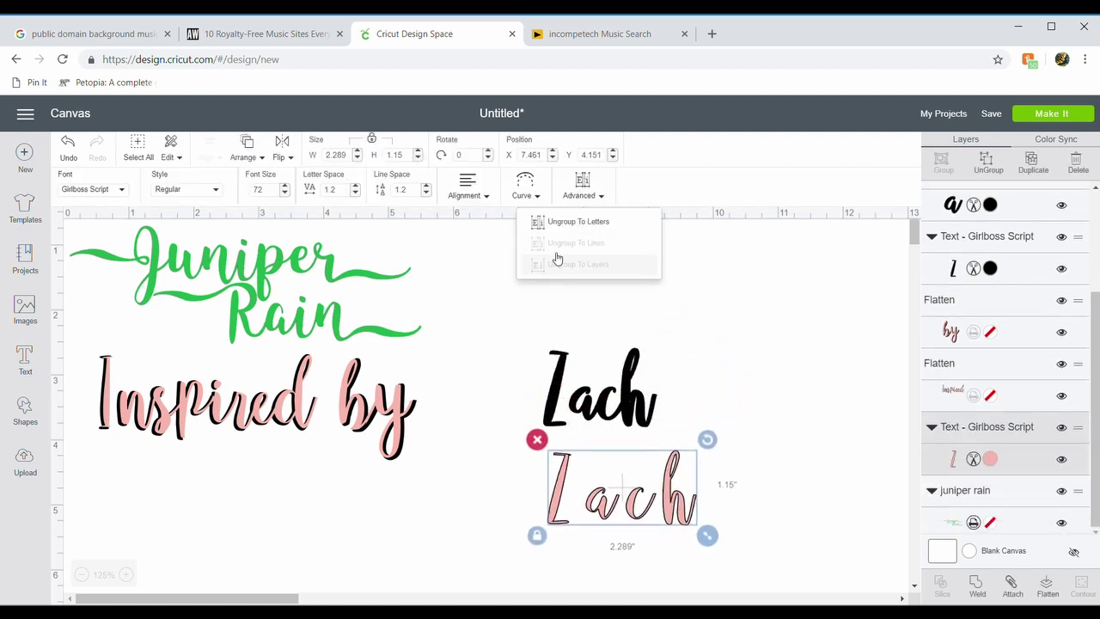
click(562, 225)
Step: Place the pink capital first letter of the name over its bold black counterpart and center the two on each other
drag(558, 507, 552, 393)
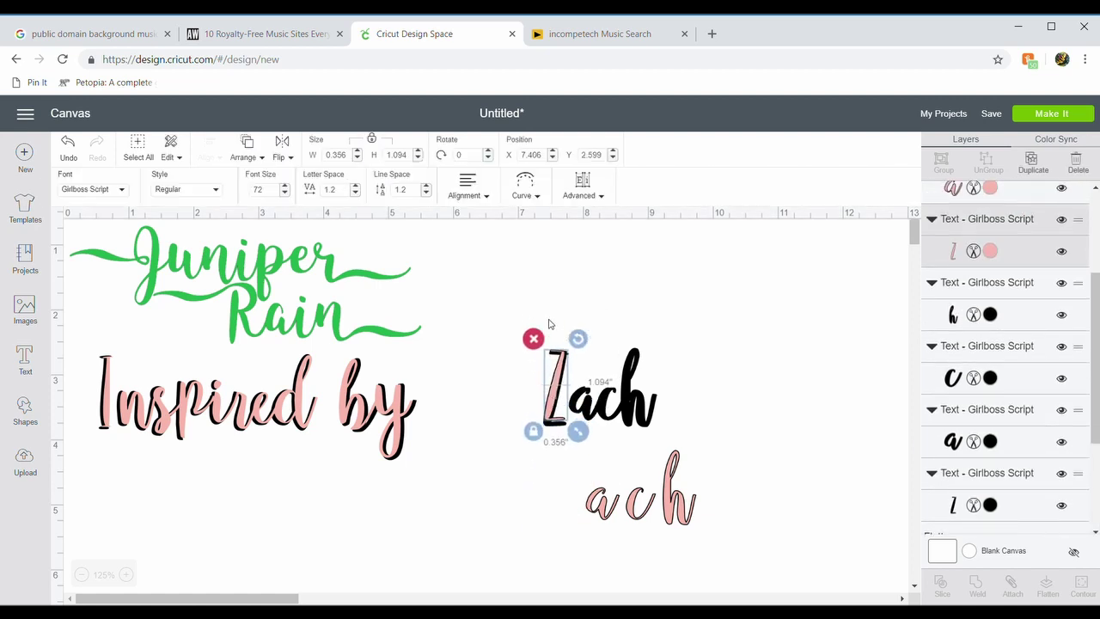
double_click(553, 394)
shift+click(557, 388)
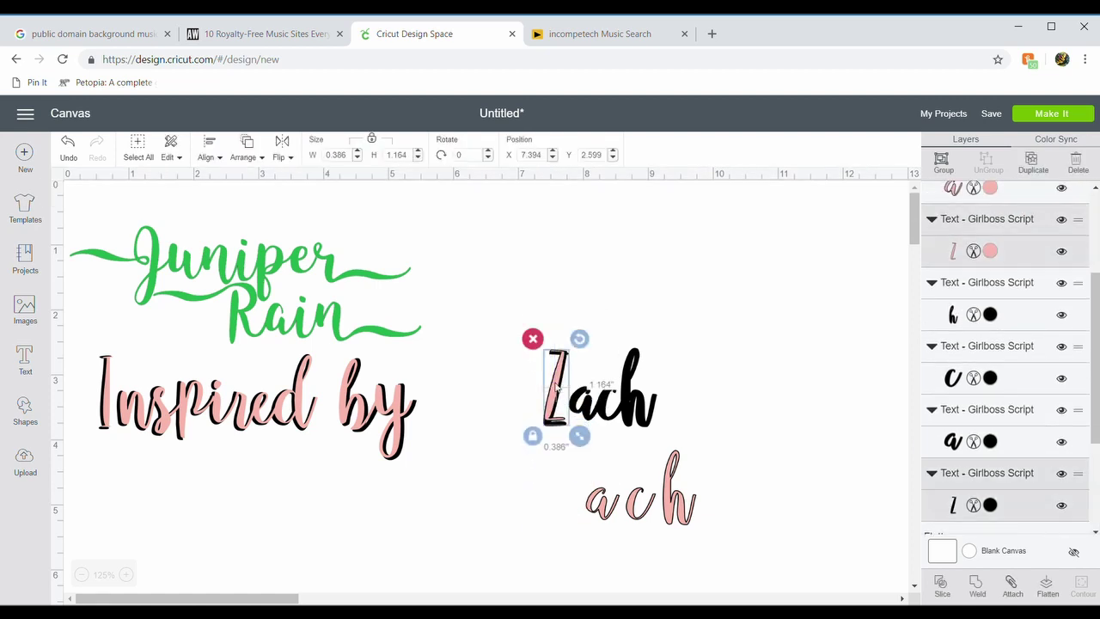
click(210, 154)
click(209, 315)
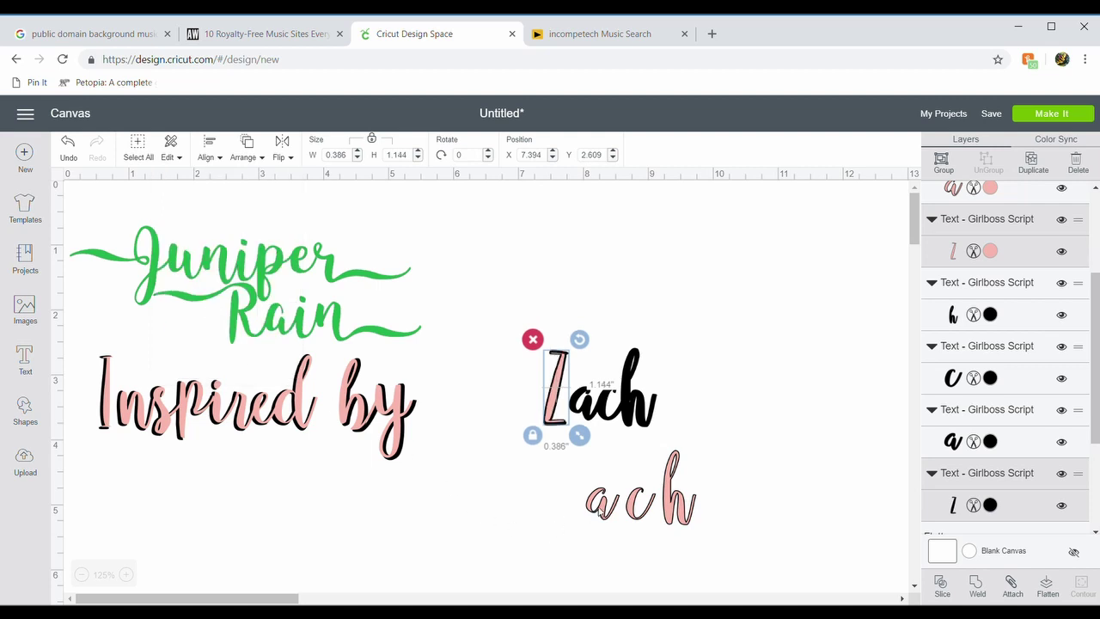
Step: Place the name's pink second letter over its bold black counterpart and center the two on each other
drag(601, 512, 584, 391)
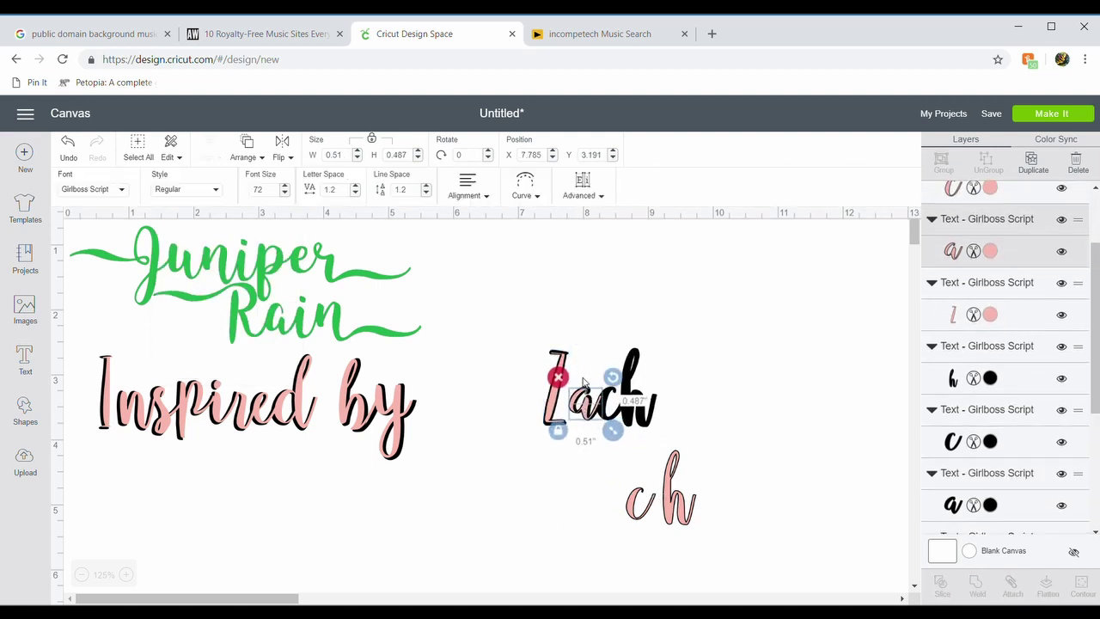
double_click(583, 390)
shift+click(581, 391)
click(210, 154)
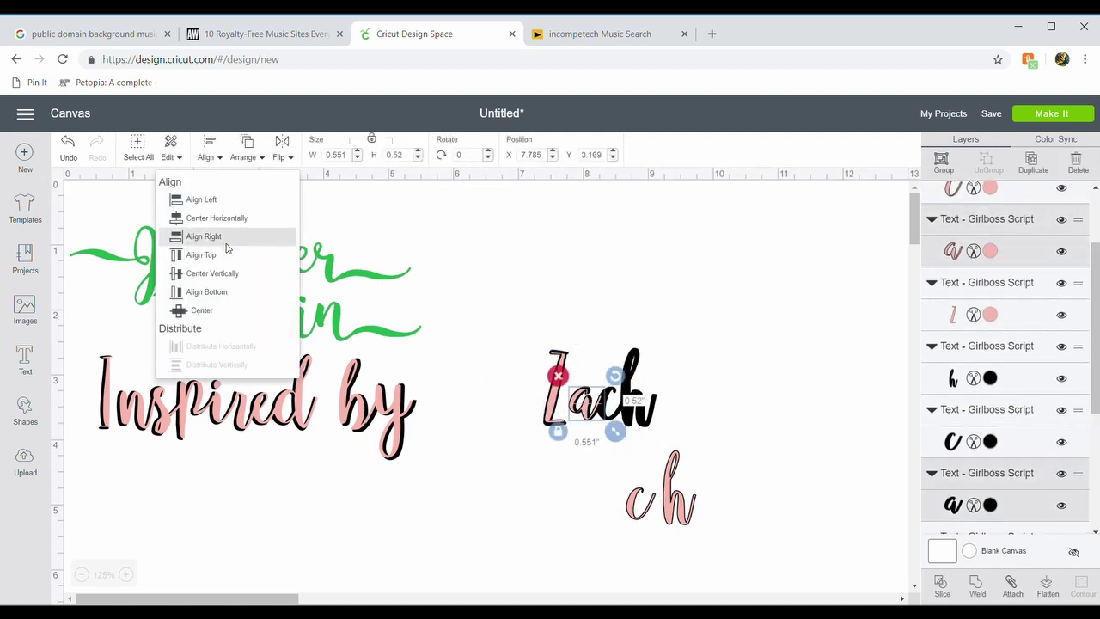
click(229, 309)
Step: Place the name's pink third letter over its bold black counterpart and center the two on each other
drag(633, 516, 607, 401)
click(218, 161)
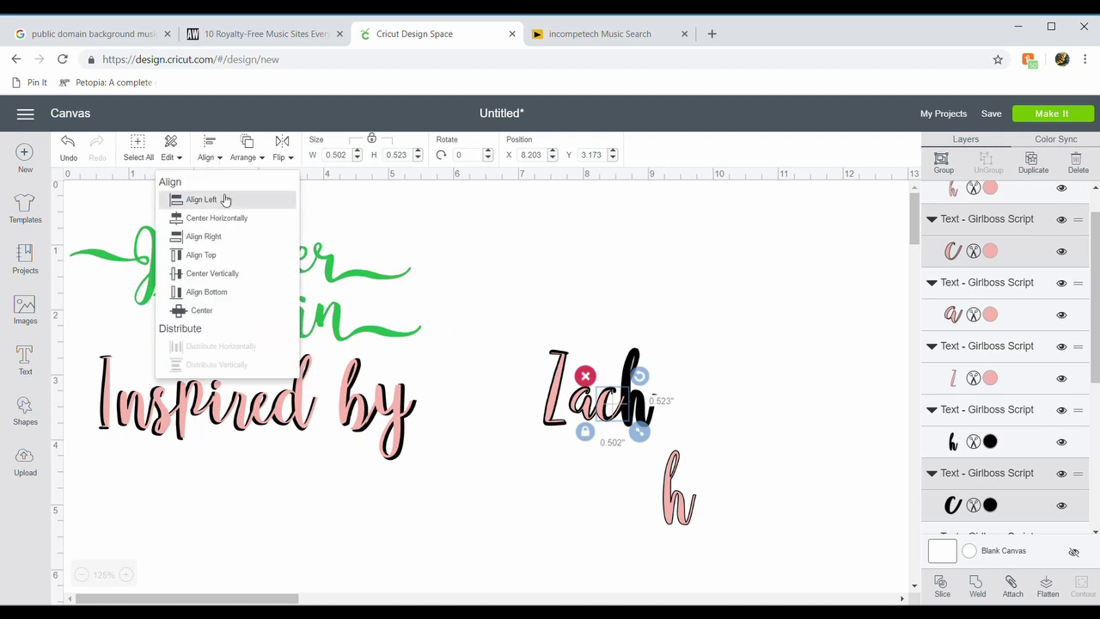
click(208, 310)
Step: Place the name's pink last letter over its bold black counterpart, center the pair, and clear the selection
drag(671, 531, 632, 431)
click(634, 337)
drag(634, 337, 640, 373)
click(217, 156)
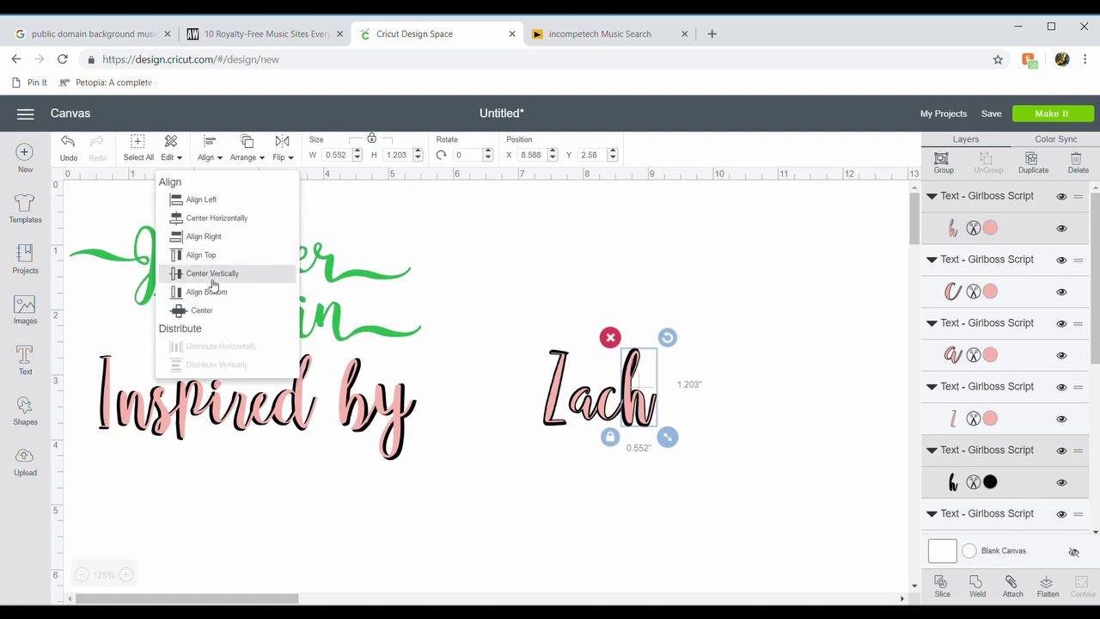
click(198, 311)
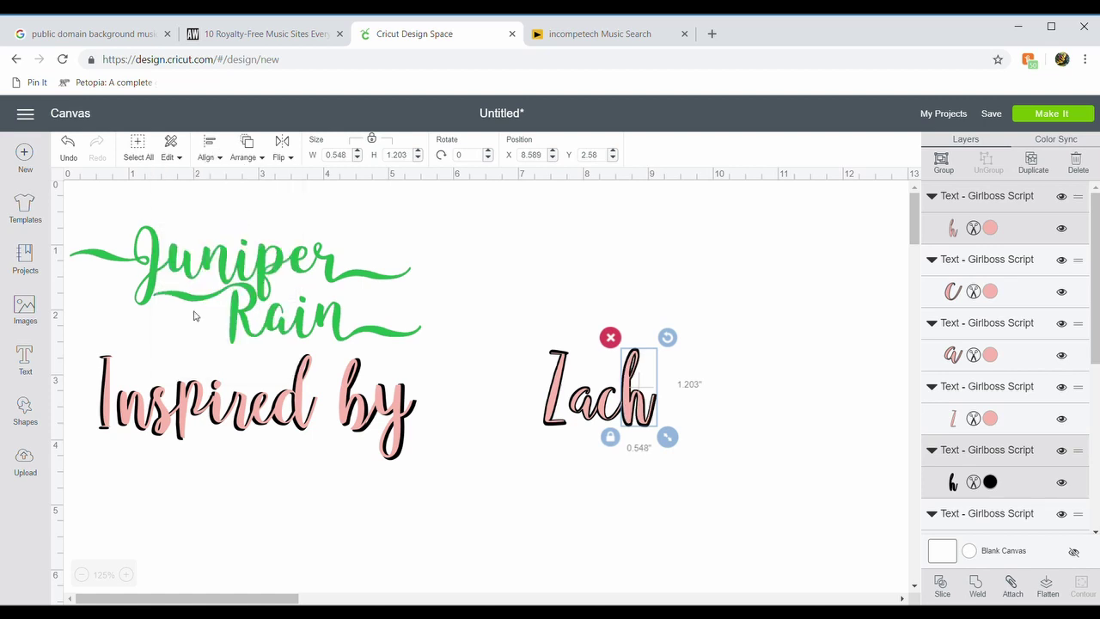
click(734, 470)
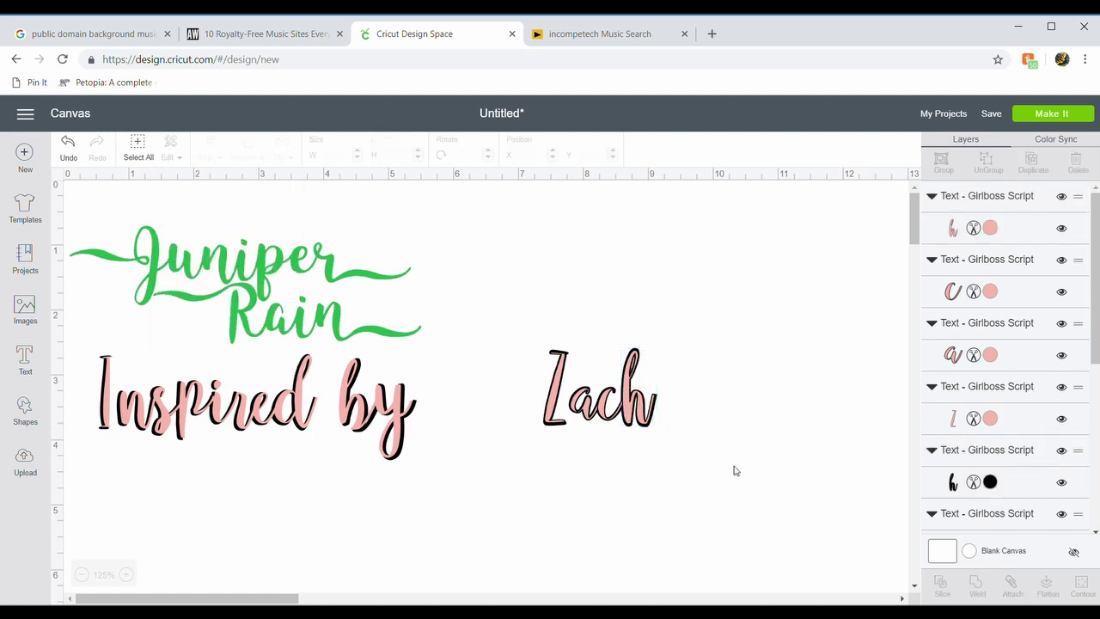
Step: Weld the name's four pink letters into one shape and move it above the black name
click(999, 197)
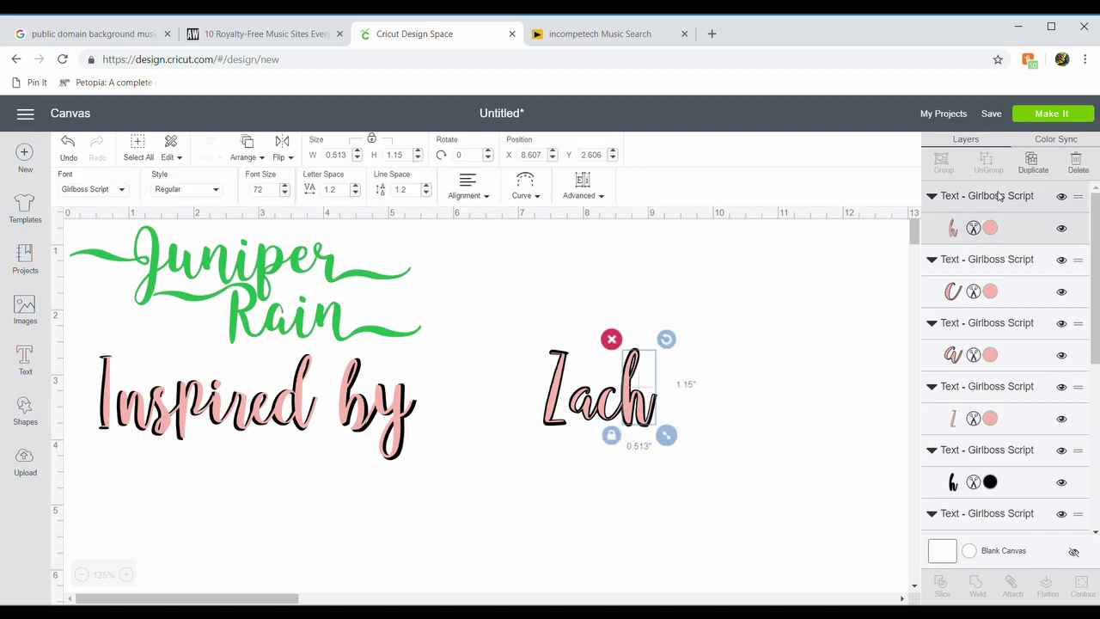
shift+click(1005, 262)
shift+click(1006, 330)
shift+click(998, 389)
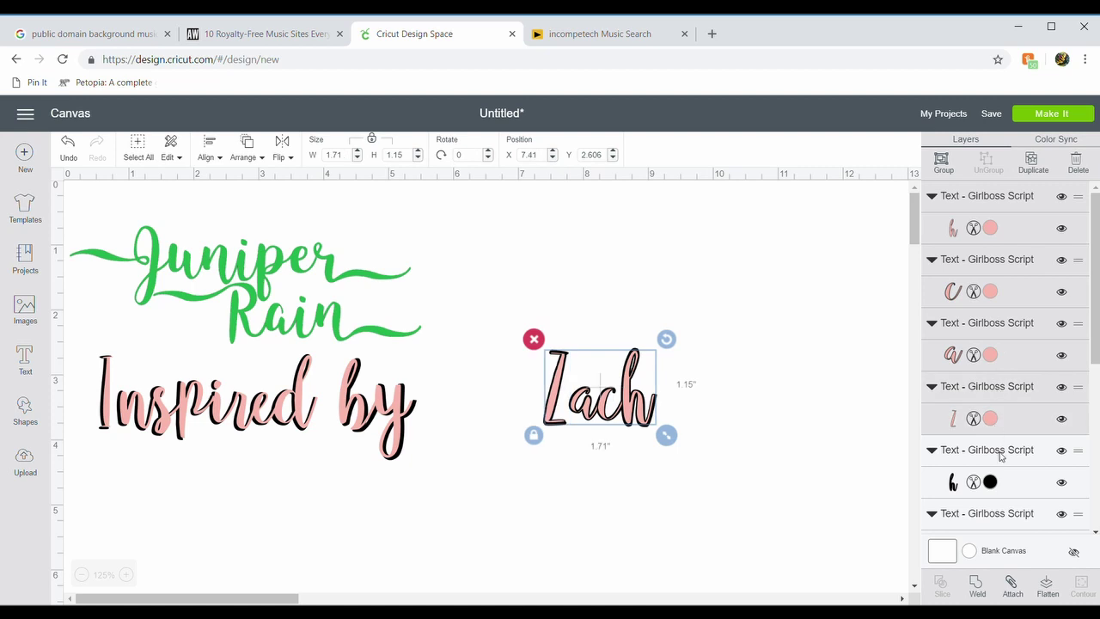
click(977, 585)
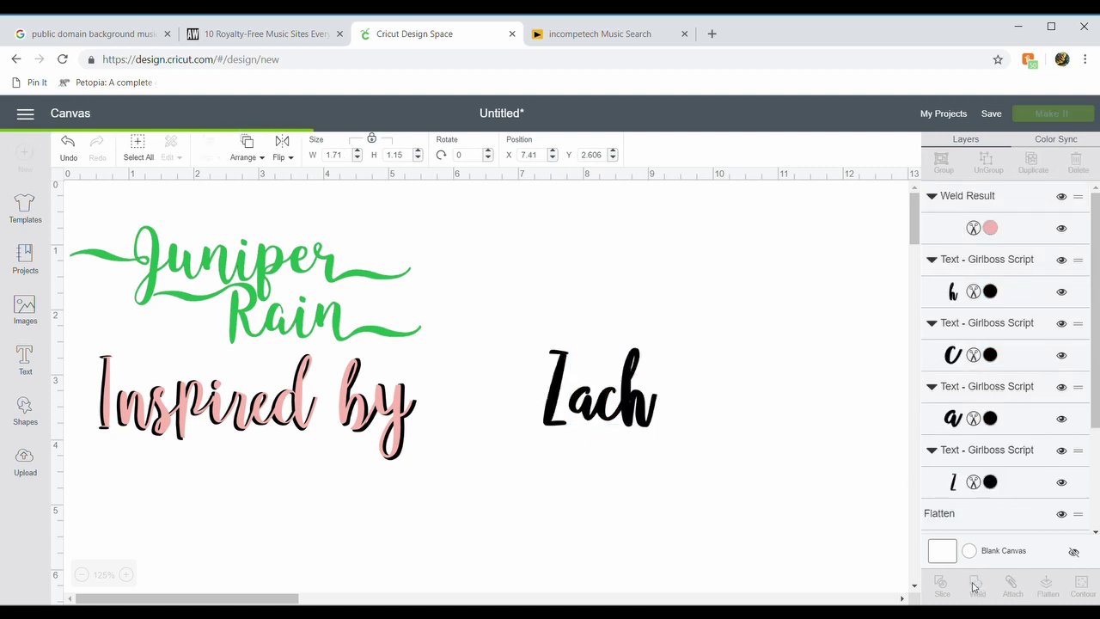
drag(627, 401, 666, 277)
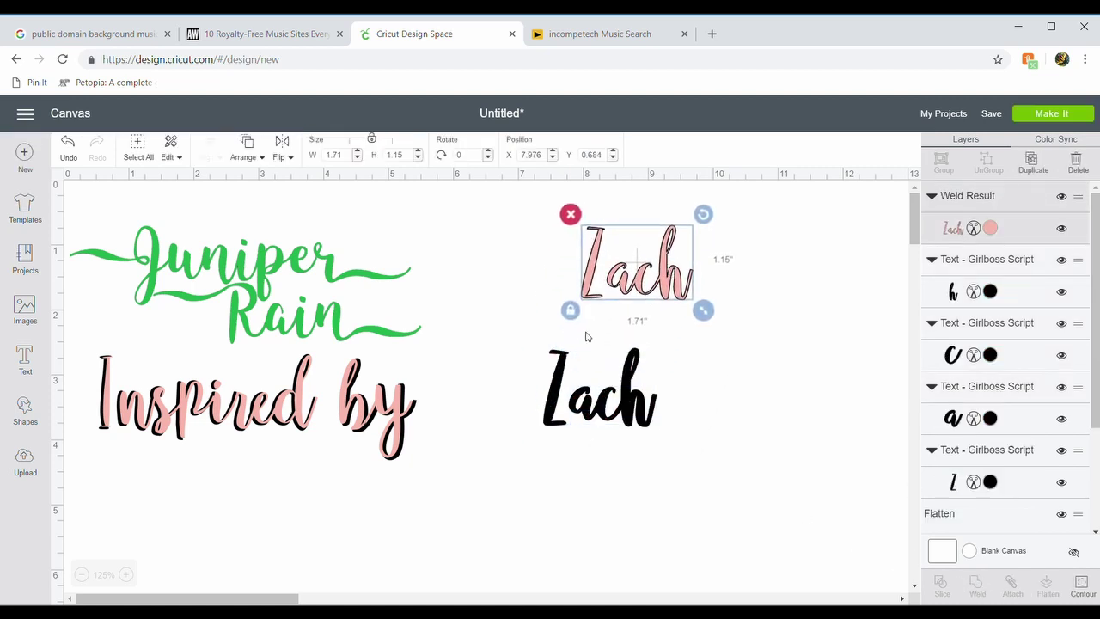
Step: Weld the name's four bold black letters into one shape and bring the pink name to the front
drag(525, 371, 695, 434)
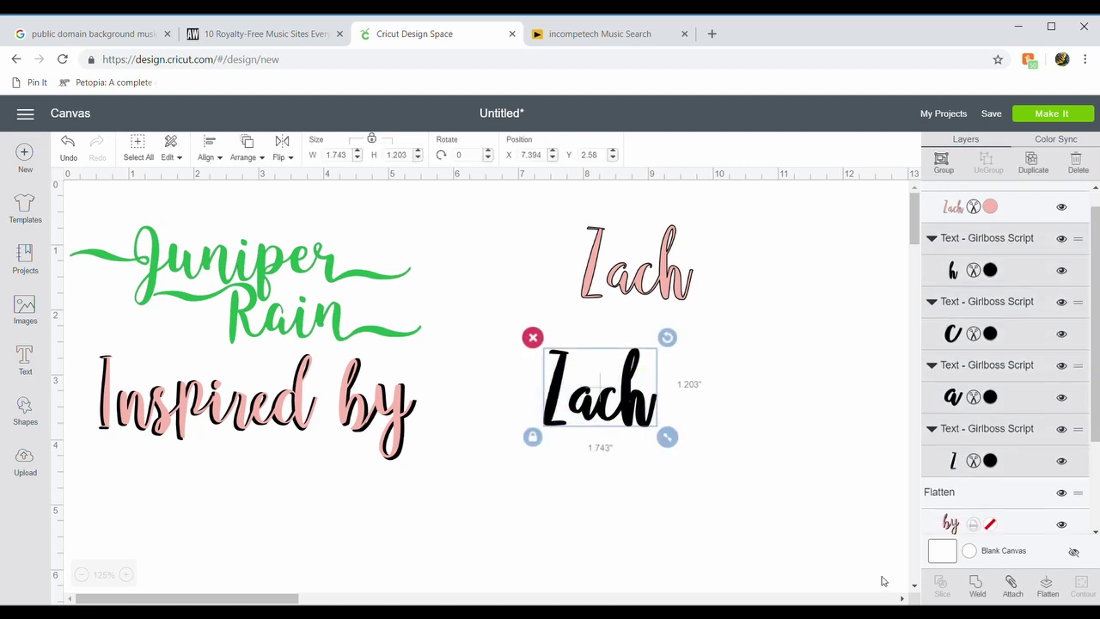
click(977, 584)
drag(668, 283, 655, 346)
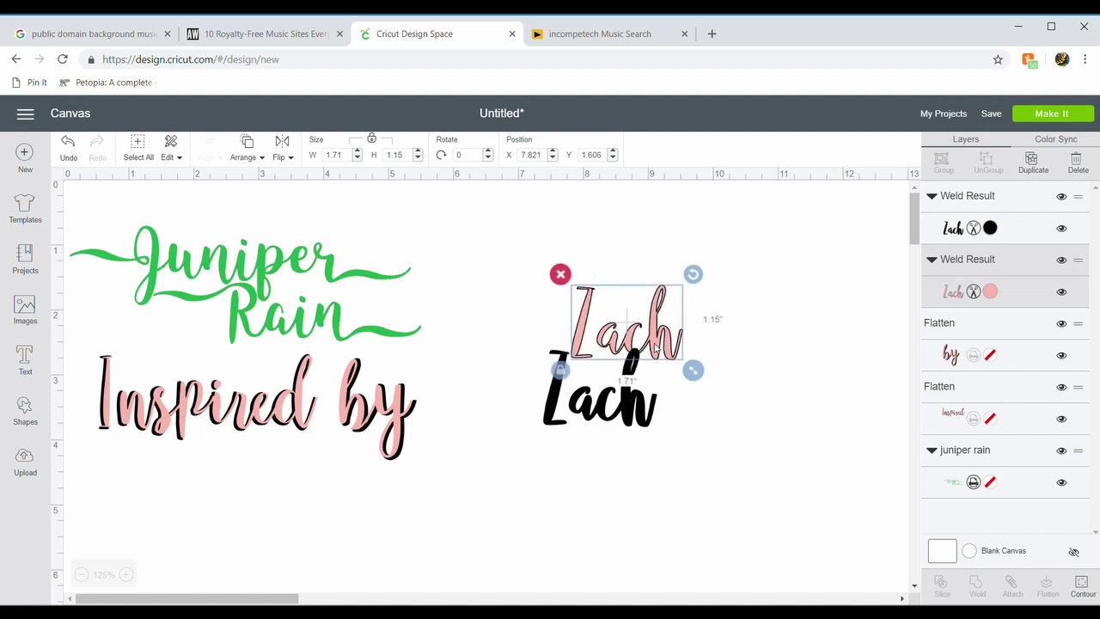
click(255, 158)
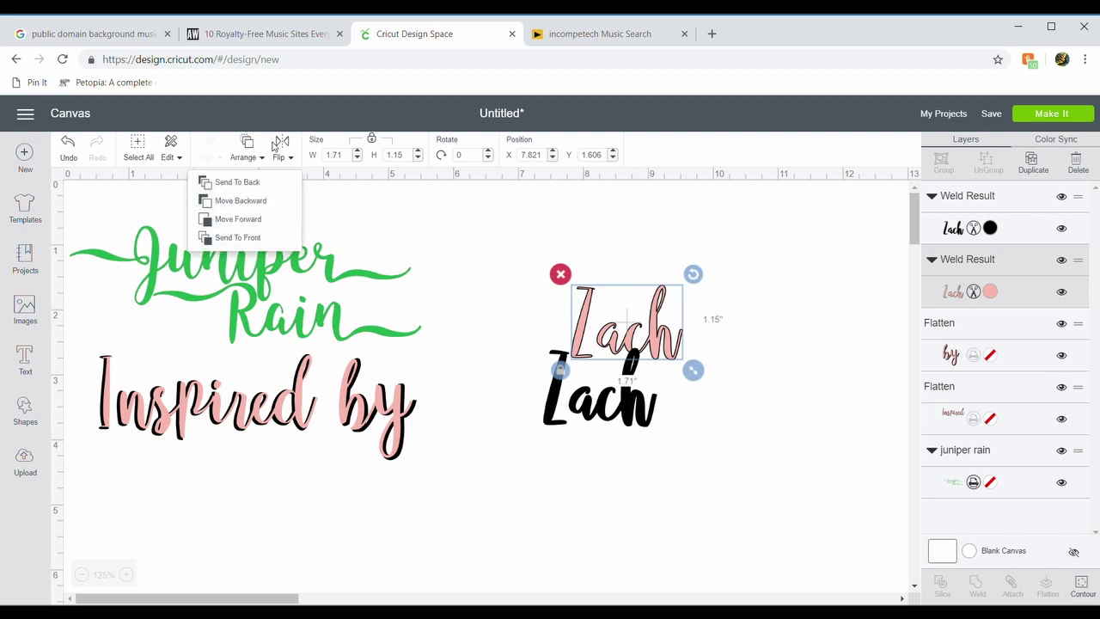
click(611, 218)
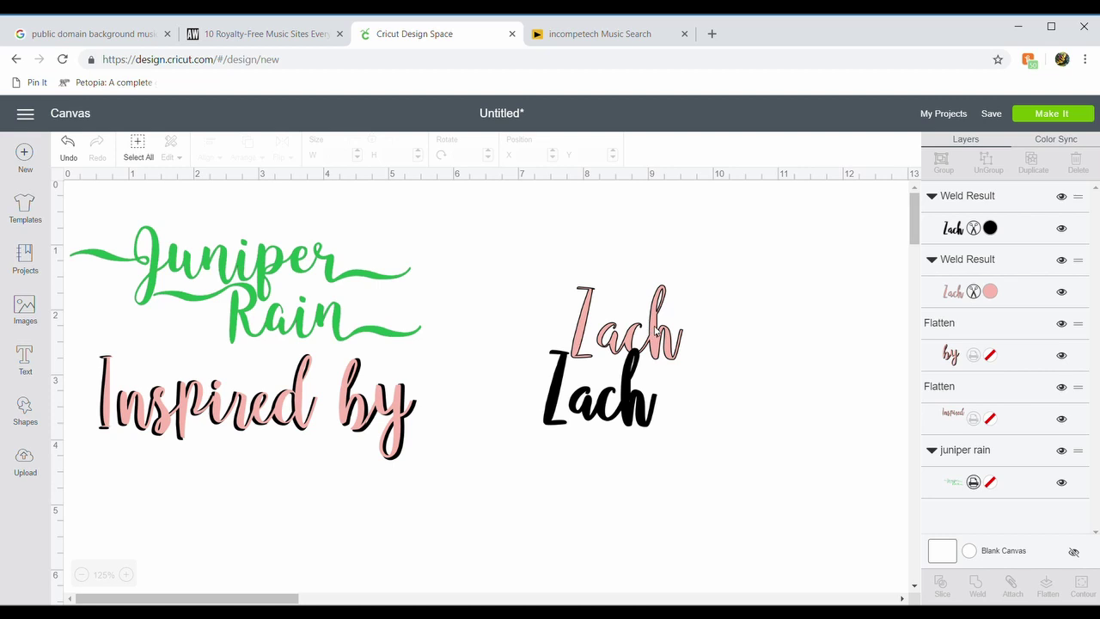
right_click(658, 331)
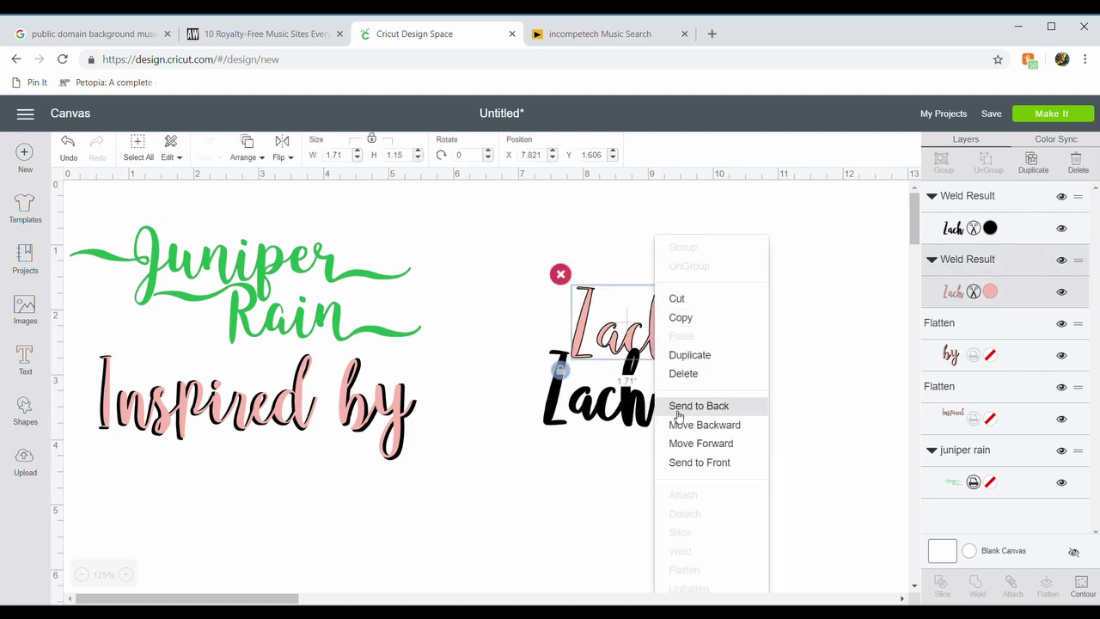
click(699, 464)
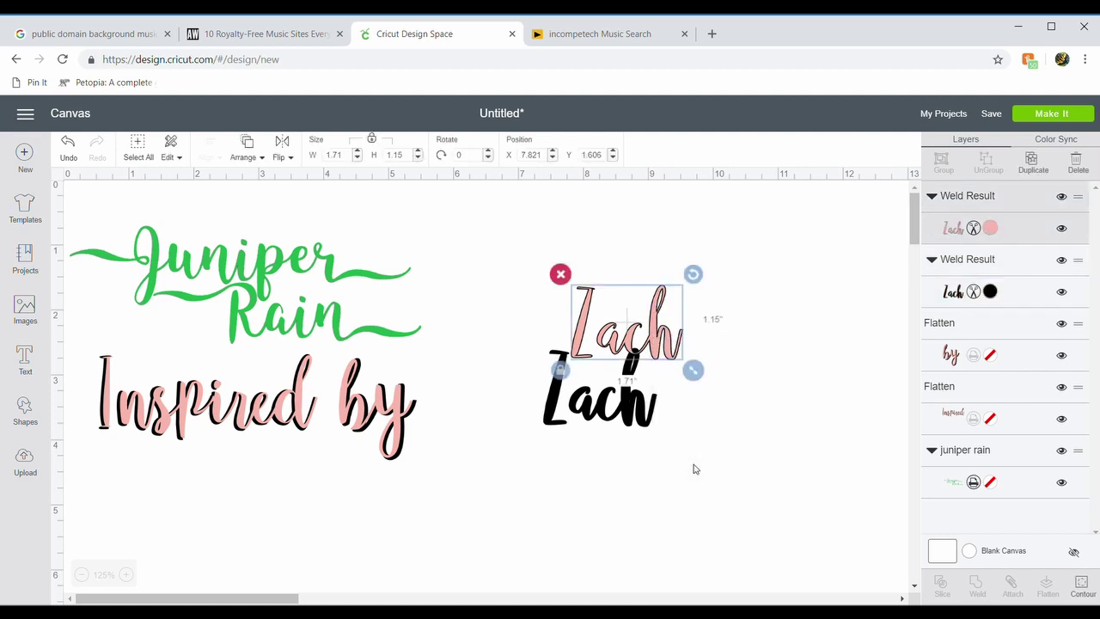
Step: Place the pink name over the bold black one and flatten the two together into a single layer
drag(662, 339, 631, 407)
drag(507, 380, 707, 464)
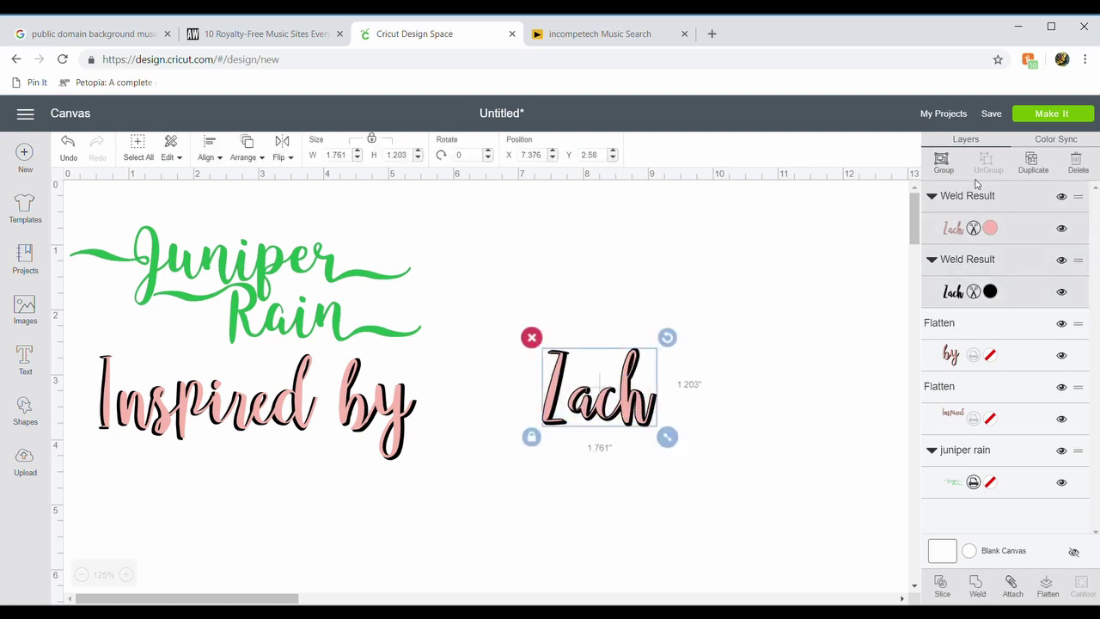
click(940, 162)
click(1048, 588)
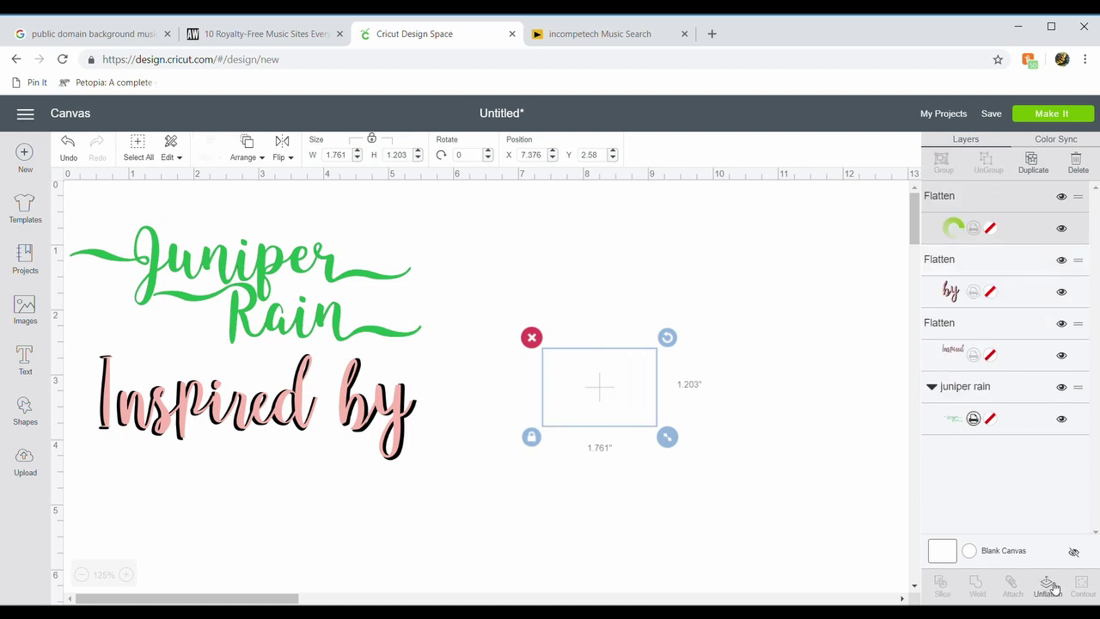
Step: Place the flattened name after "by" and center the three words vertically on one line
drag(640, 403, 536, 423)
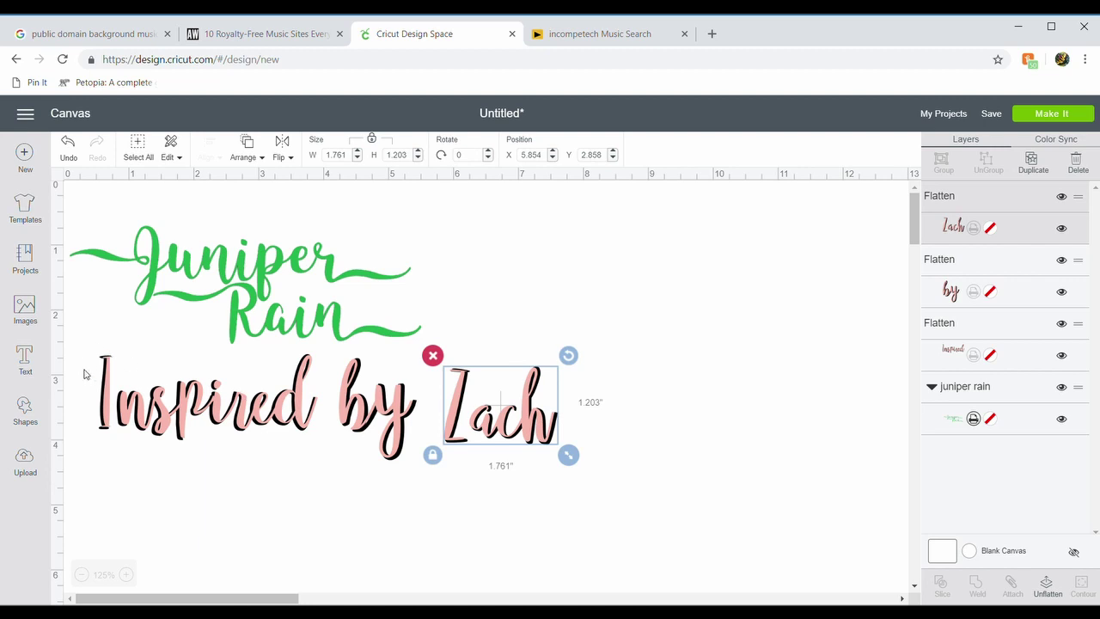
drag(83, 373, 585, 451)
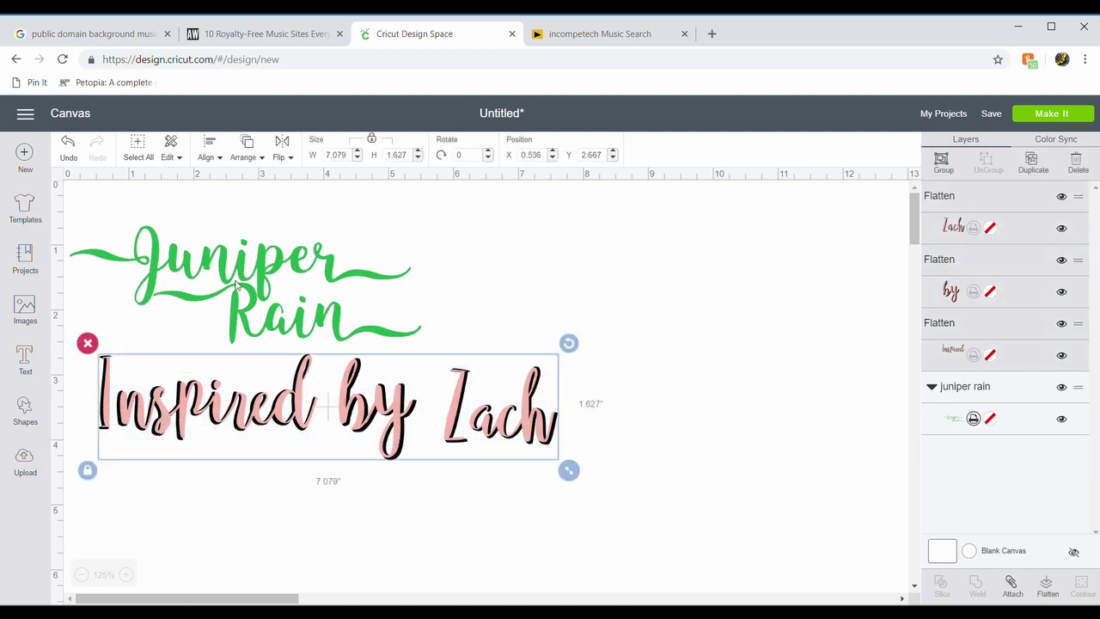
click(221, 155)
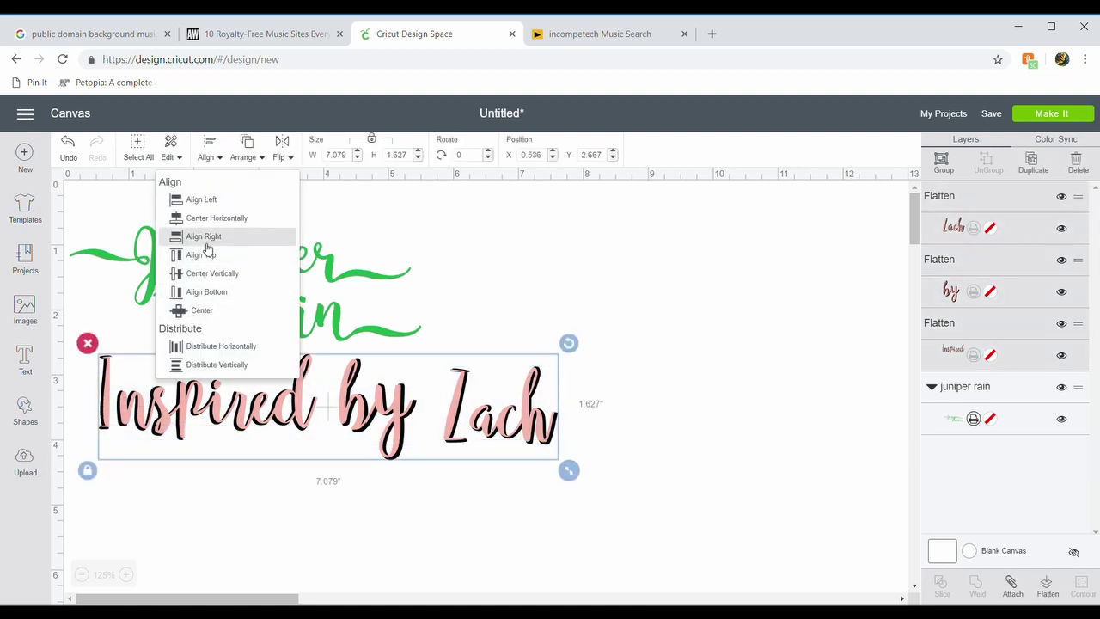
click(206, 282)
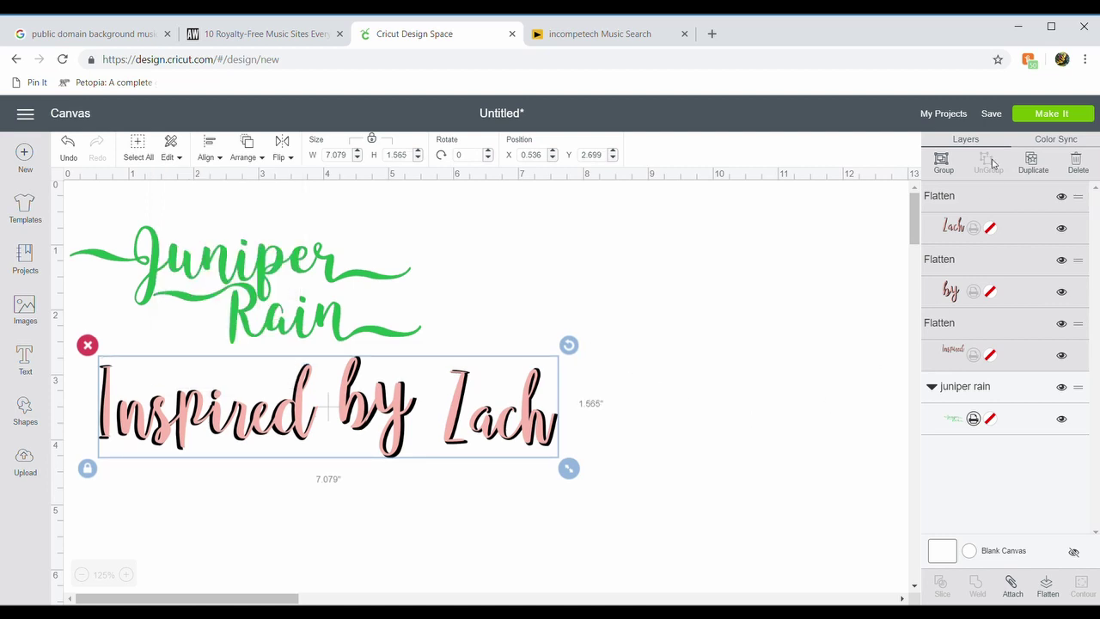
Step: Group the three flattened words of the "Inspired by" phrase and clear the selection
click(952, 163)
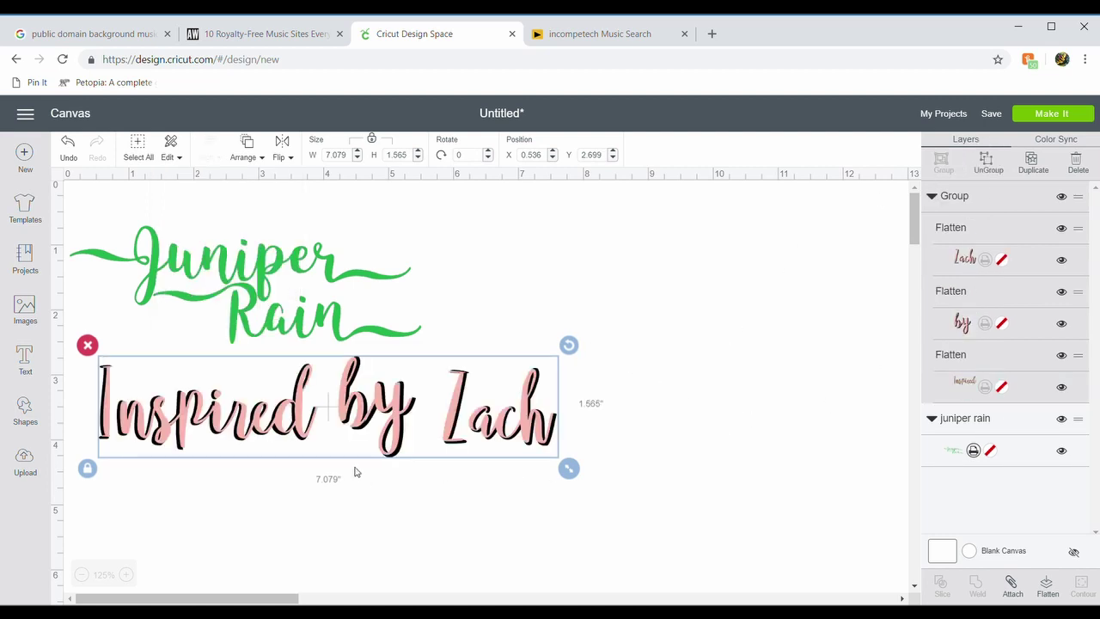
drag(327, 424, 506, 519)
click(507, 519)
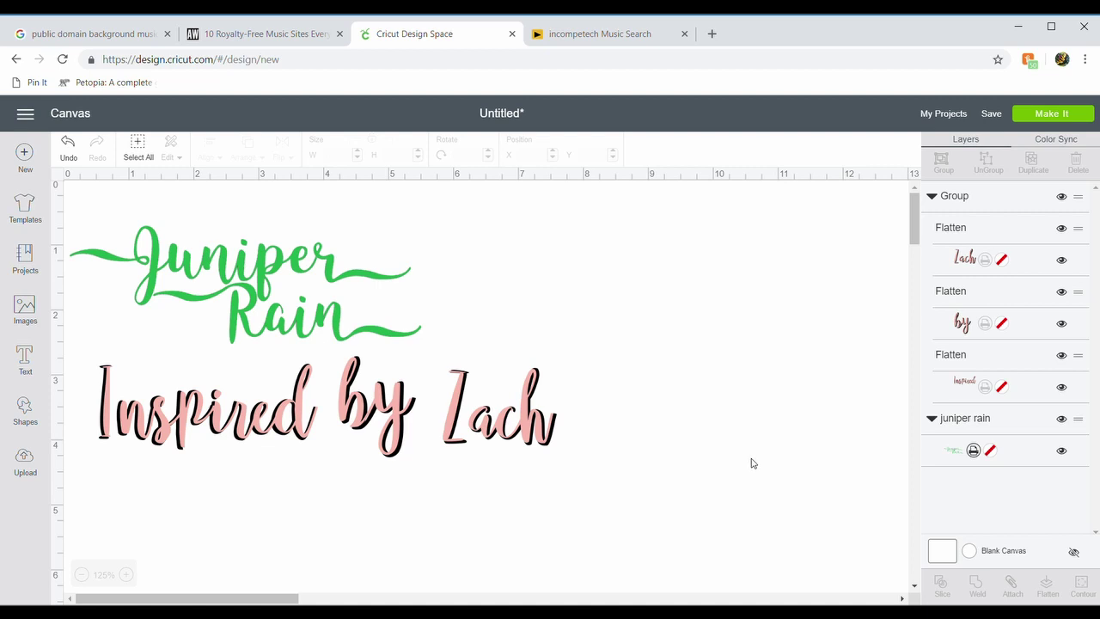